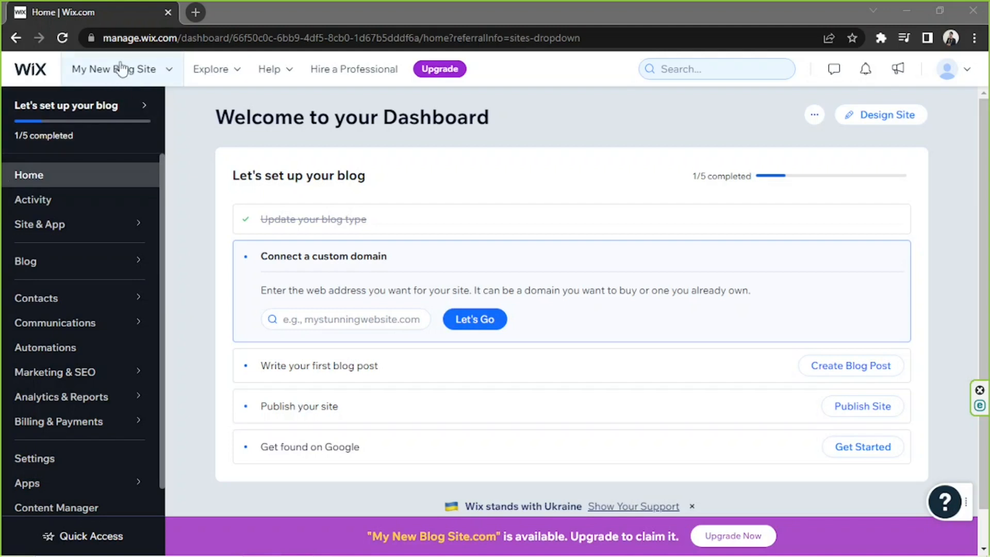
click(149, 72)
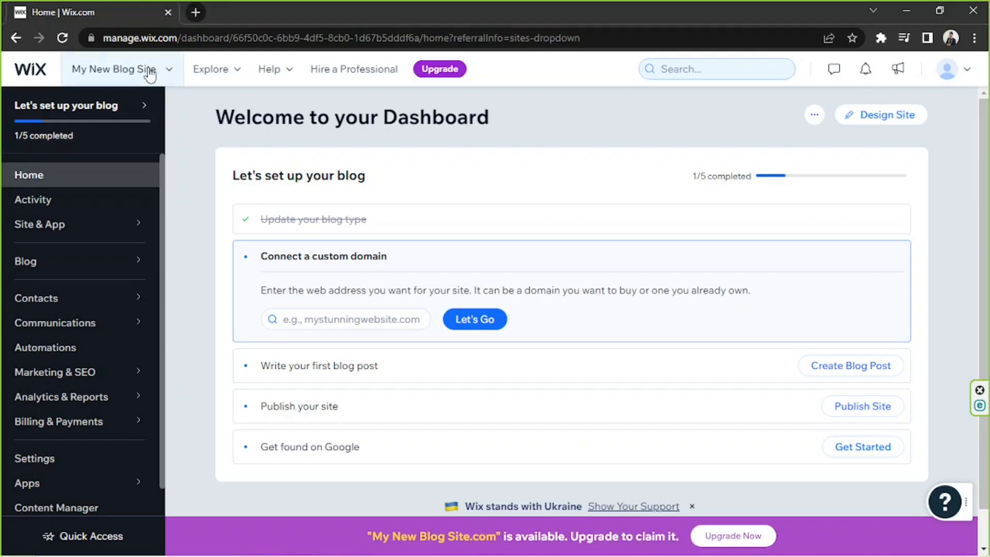
click(149, 71)
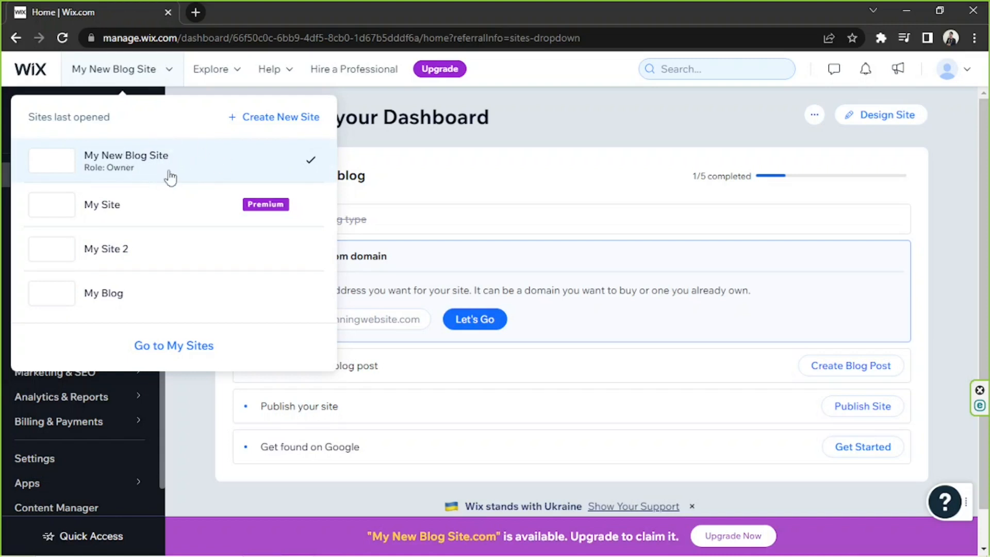
click(527, 115)
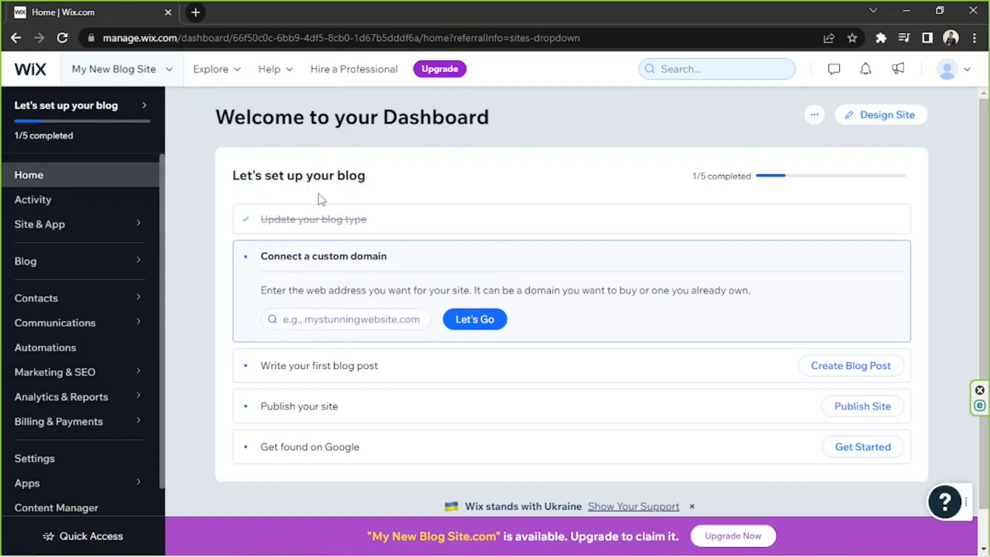
- Create a new blog post from the blog's posts page and title it "My First Blog Post"
mouse_move(49, 268)
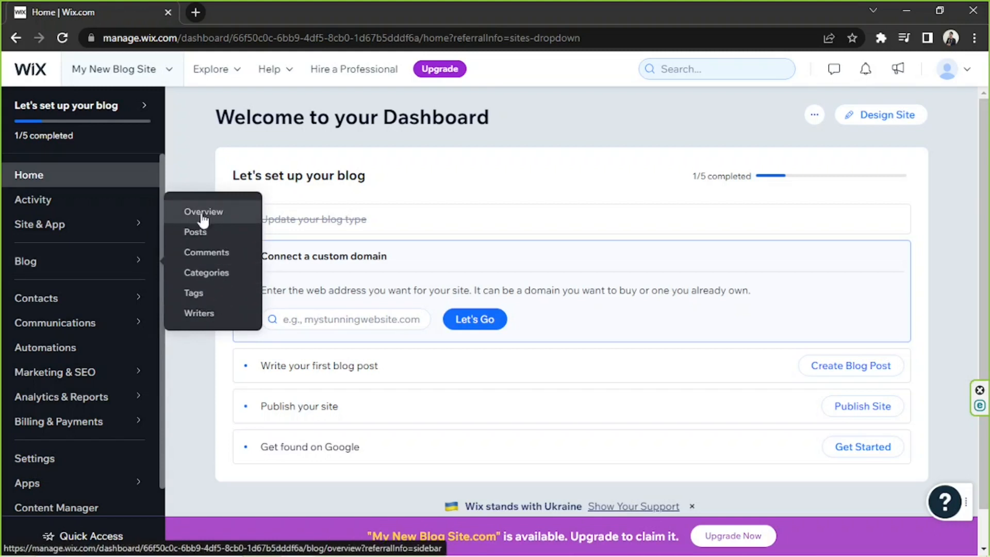
click(203, 238)
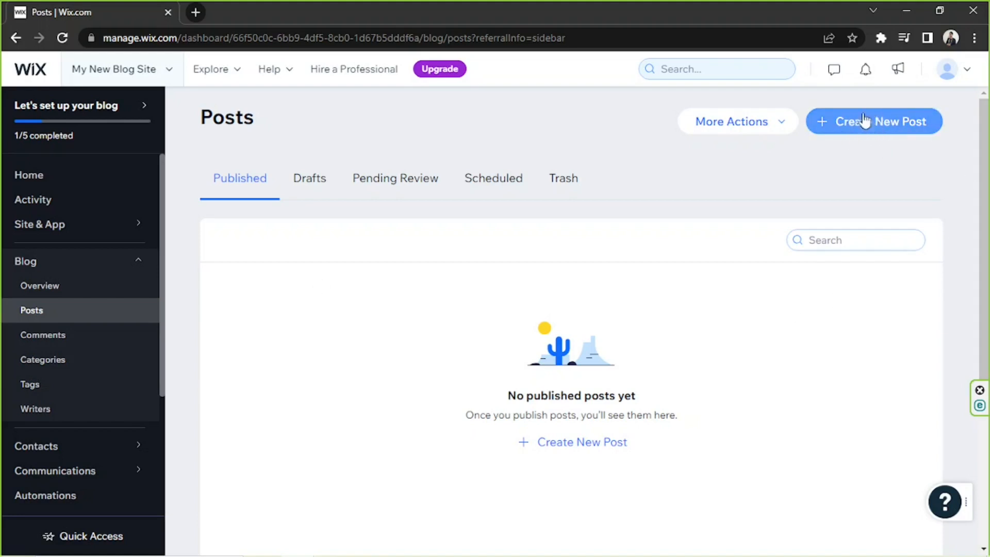
click(881, 122)
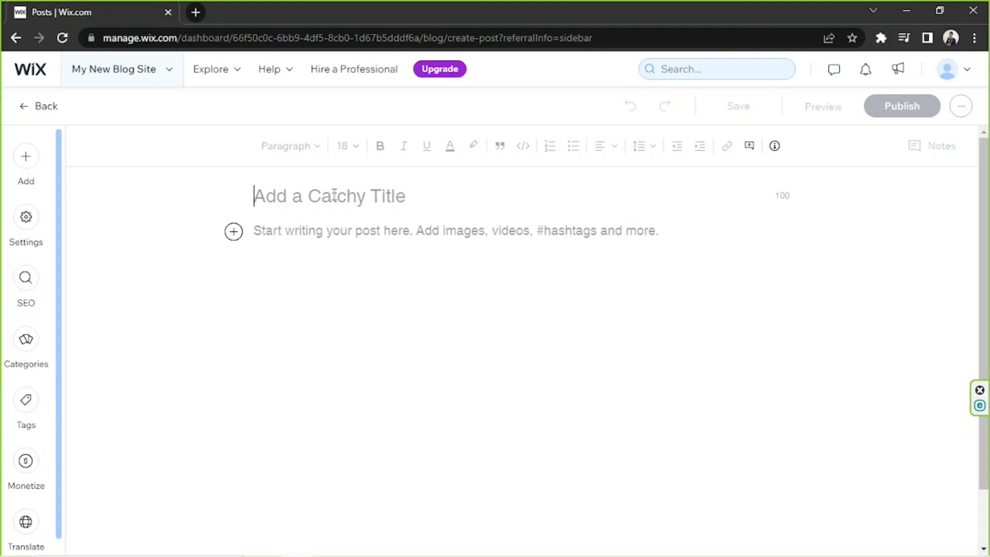
text(My First Blog Post)
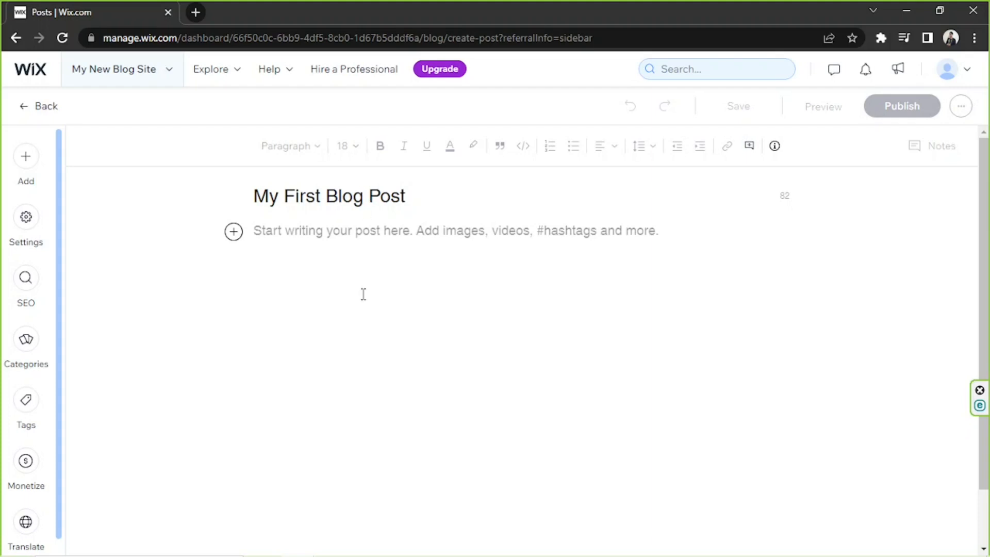
- Write "My First Blog Post." in the post body and duplicate it to make three sentences
click(292, 250)
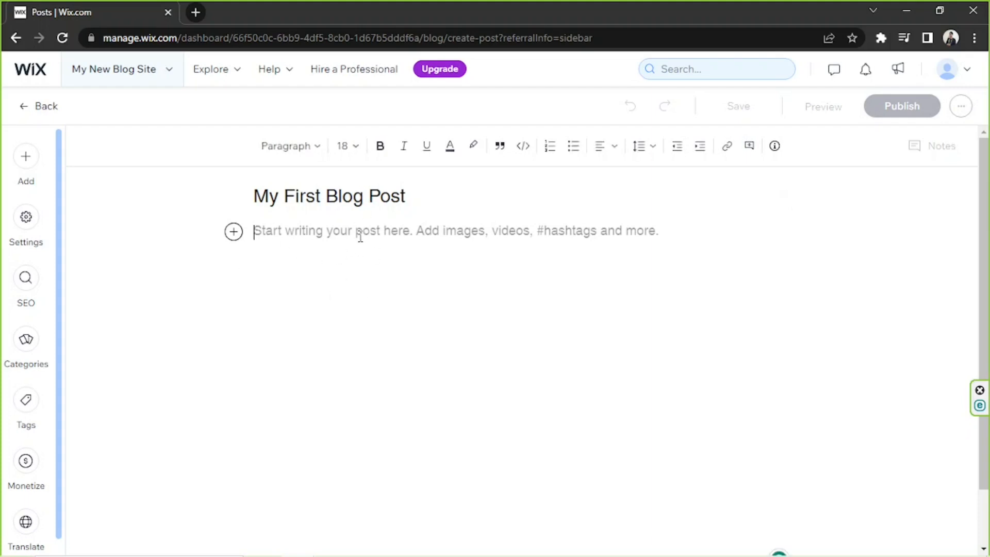
text(My First Blog Post.)
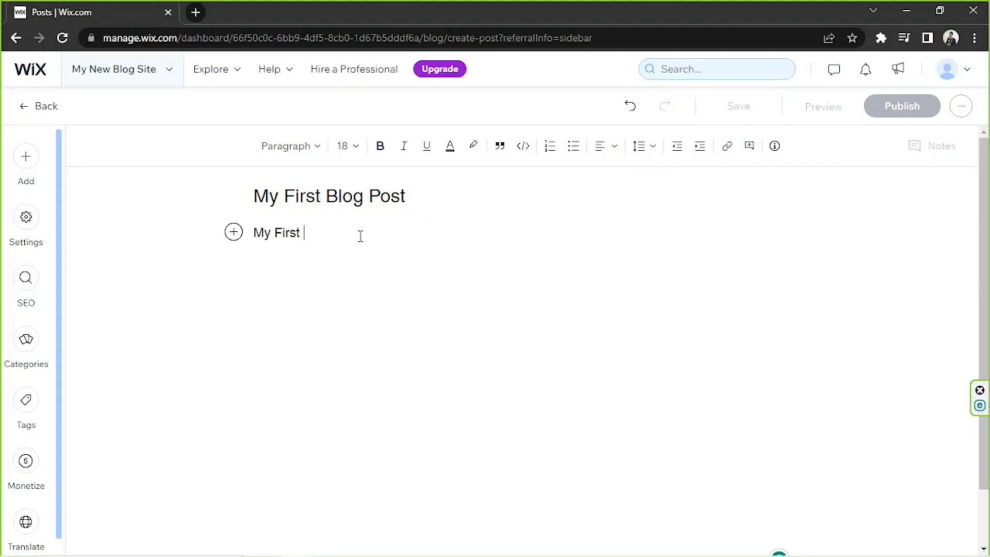
drag(363, 235, 253, 235)
key(ctrl+c)
click(396, 240)
key(ctrl+v)
key(ctrl+v)
- Copy the body sentences and paste them repeatedly to extend the first paragraph and add a second paragraph
drag(589, 235, 265, 217)
key(ctrl+c)
click(610, 237)
key(ctrl+v)
key(ctrl+v)
key(Return)
key(ctrl+v)
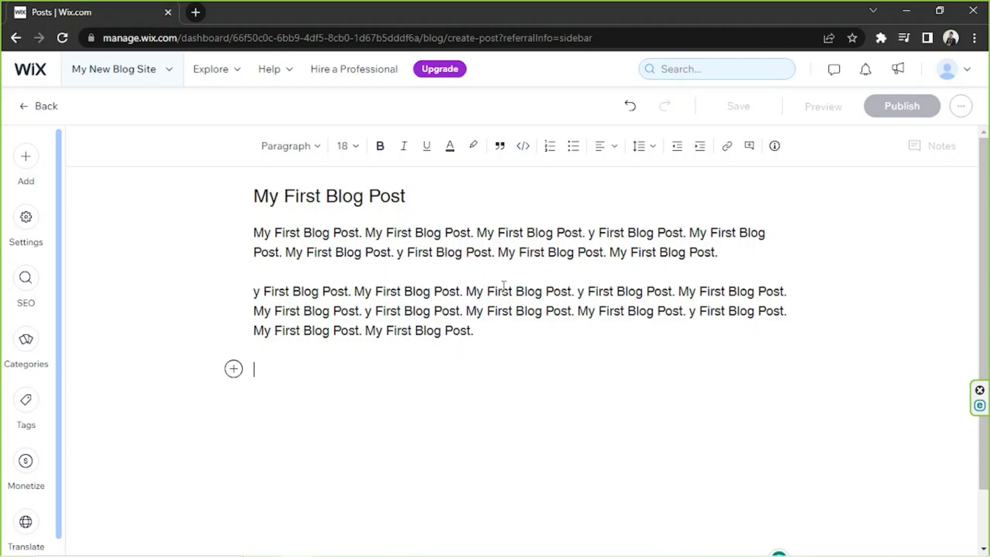
- Correct the first word of the second paragraph to "My" by adding the missing M
click(254, 291)
text(M)
drag(517, 333, 254, 290)
click(529, 333)
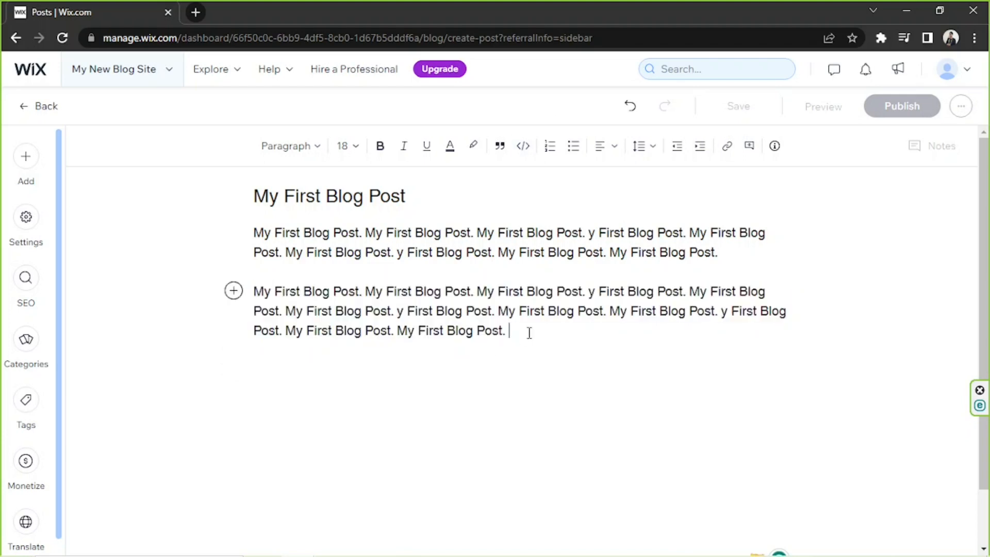
- Copy the first paragraph and paste it below as a third paragraph and, pasted twice, as a longer fourth paragraph
drag(733, 254, 250, 233)
key(ctrl+c)
click(546, 332)
key(Return)
key(Return)
key(ctrl+v)
key(Return)
key(Return)
key(ctrl+v)
key(ctrl+v)
key(ctrl+v)
key(ctrl+z)
key(ctrl+z)
key(ctrl+v)
key(Return)
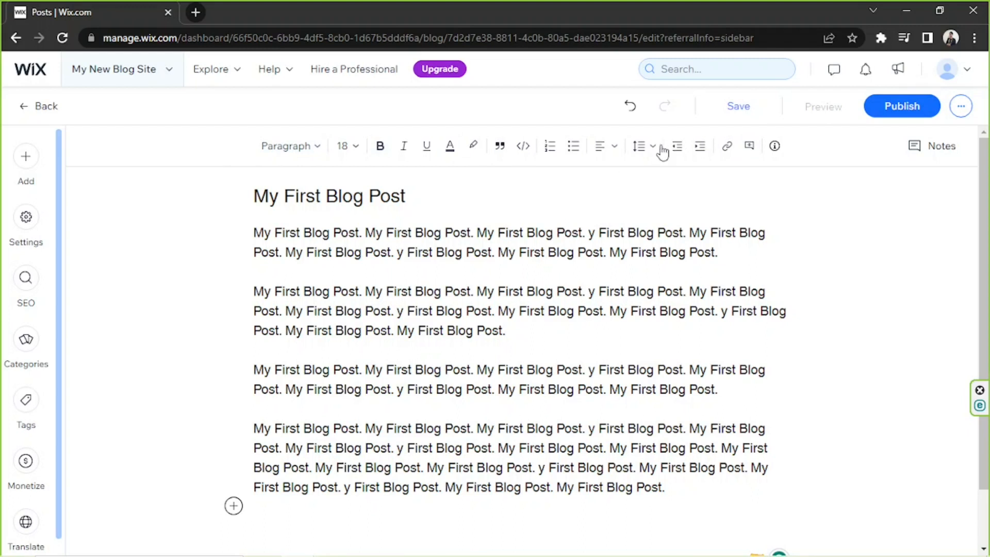
- Review the paragraph styles and set the font size to 20 on the empty last line
click(292, 147)
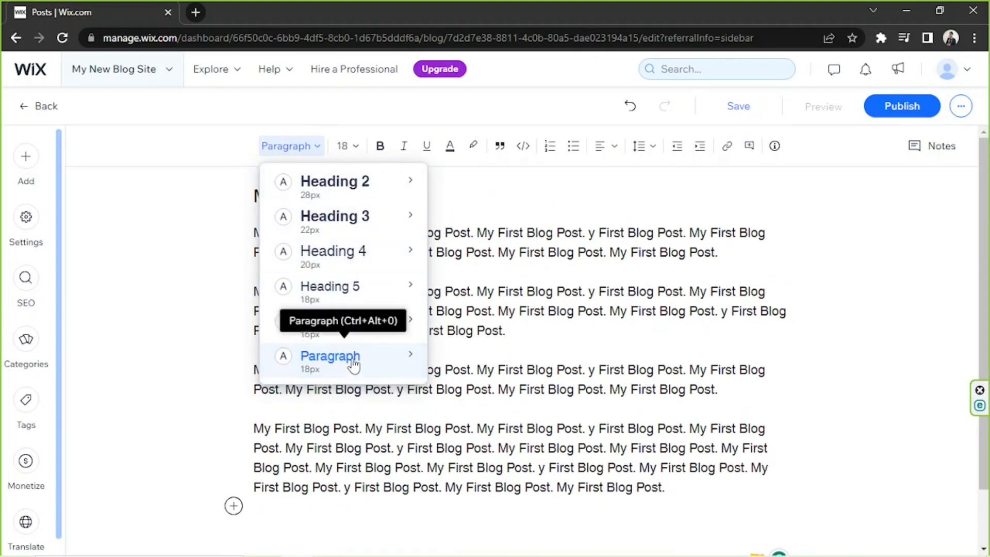
click(303, 150)
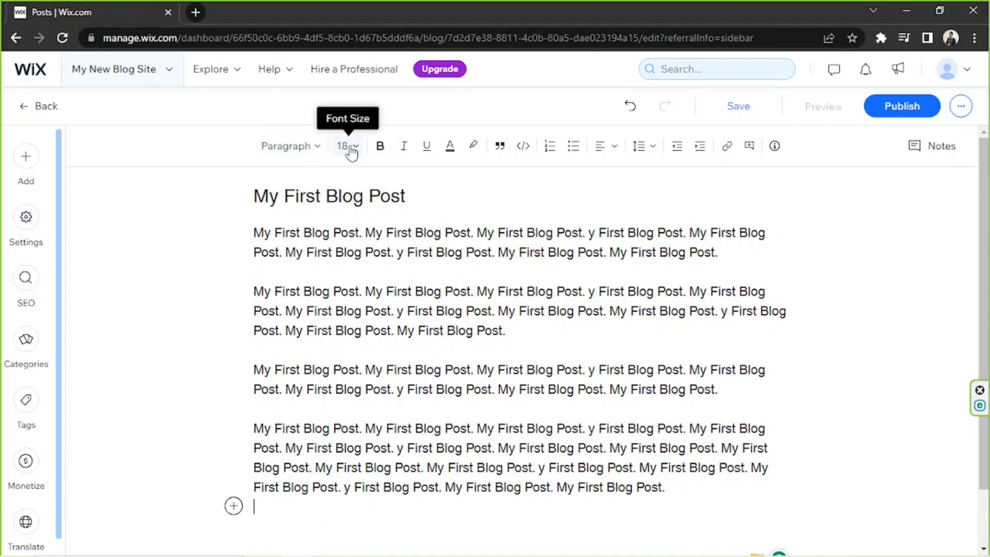
click(345, 149)
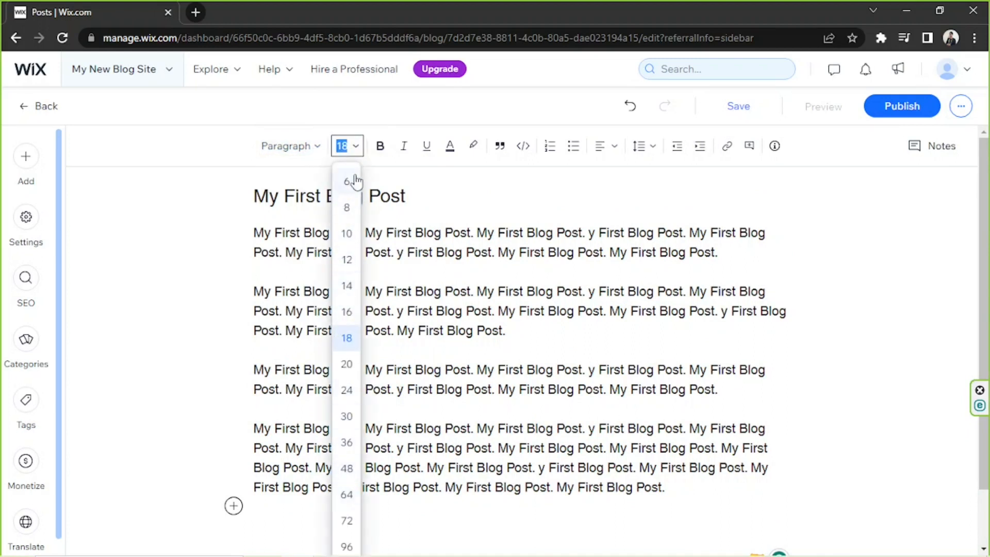
scroll(342, 254, down, 2)
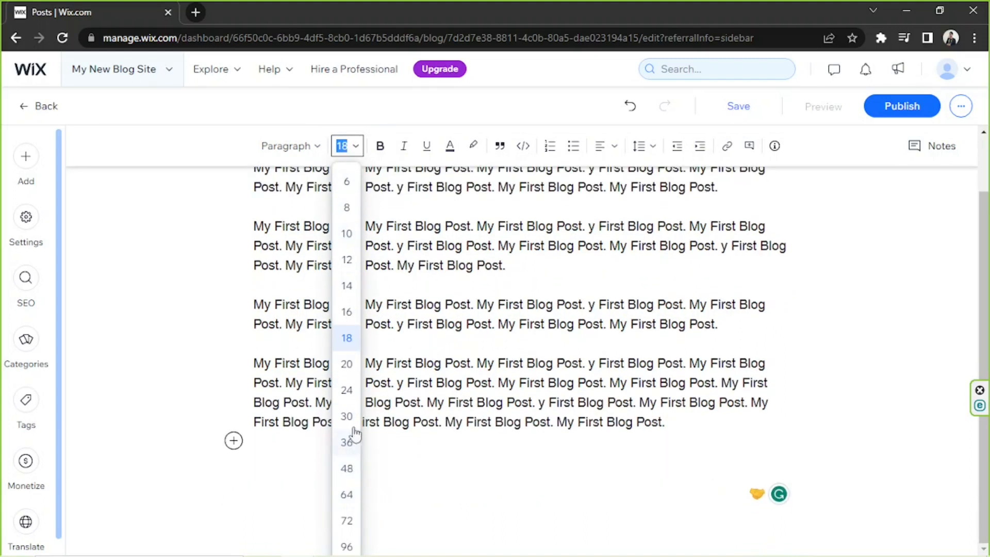
scroll(329, 260, up, 2)
click(341, 147)
click(341, 147)
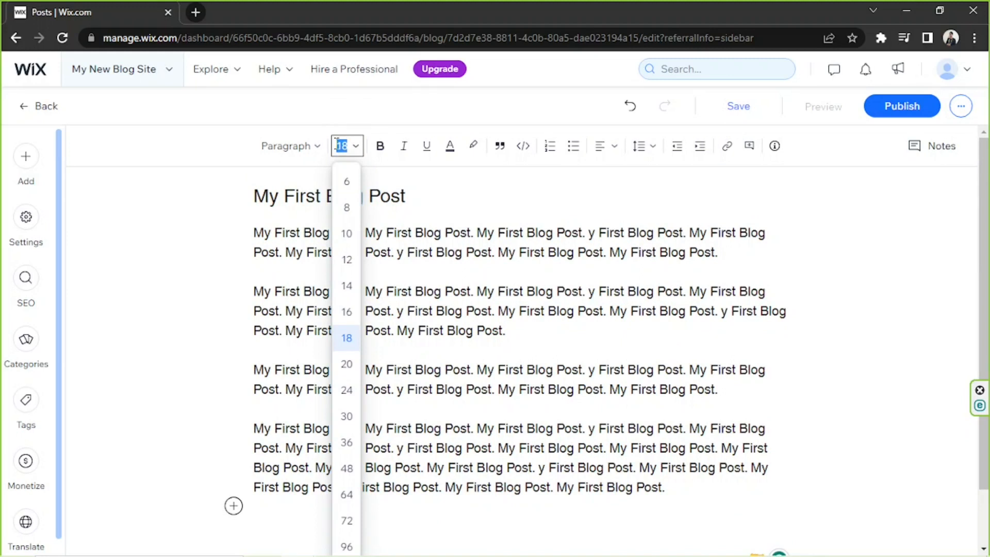
text(20)
key(Return)
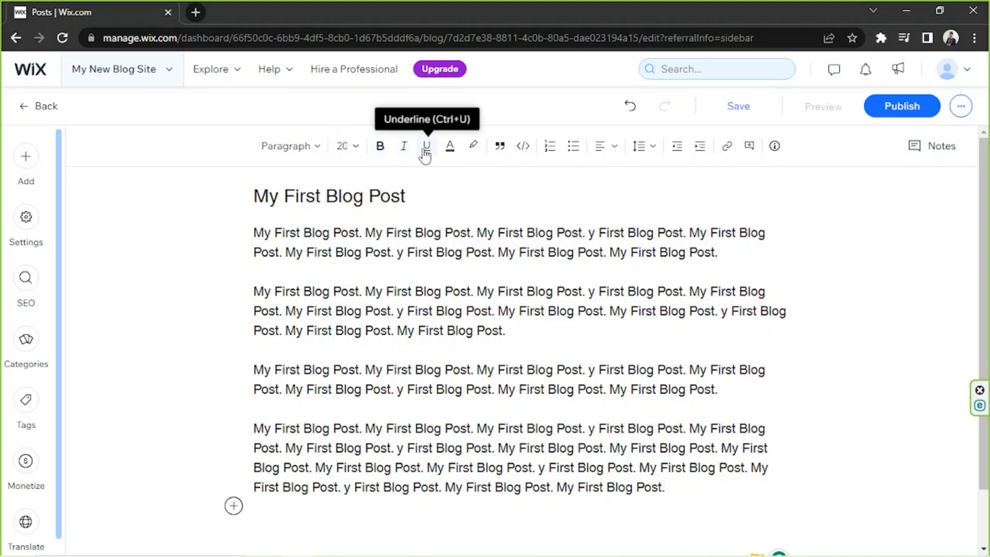
click(452, 151)
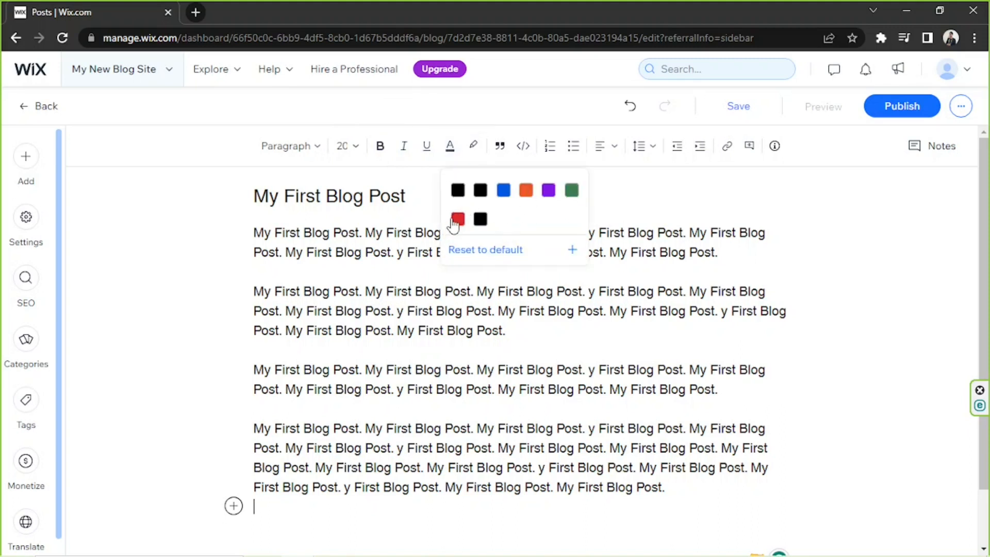
click(573, 251)
drag(473, 193, 509, 186)
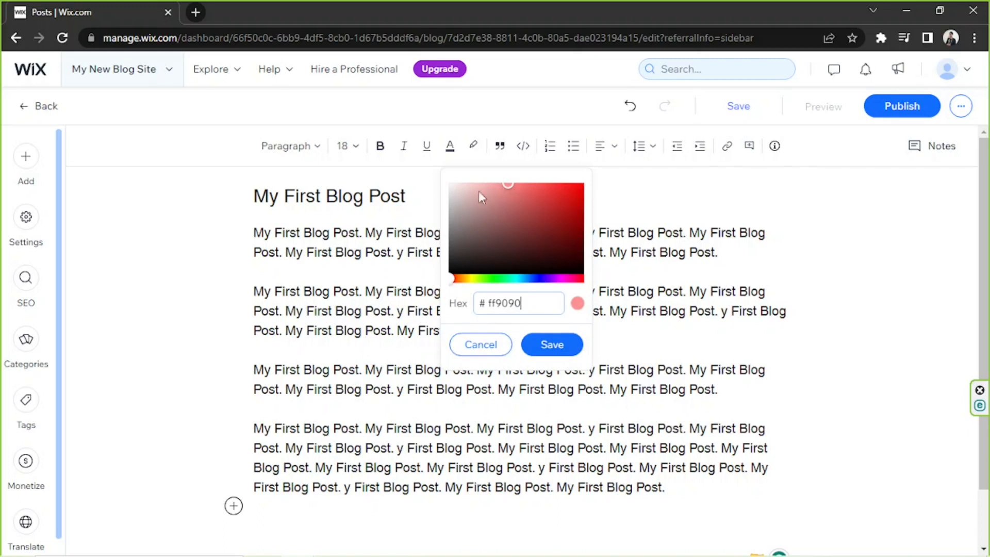
drag(490, 190, 467, 162)
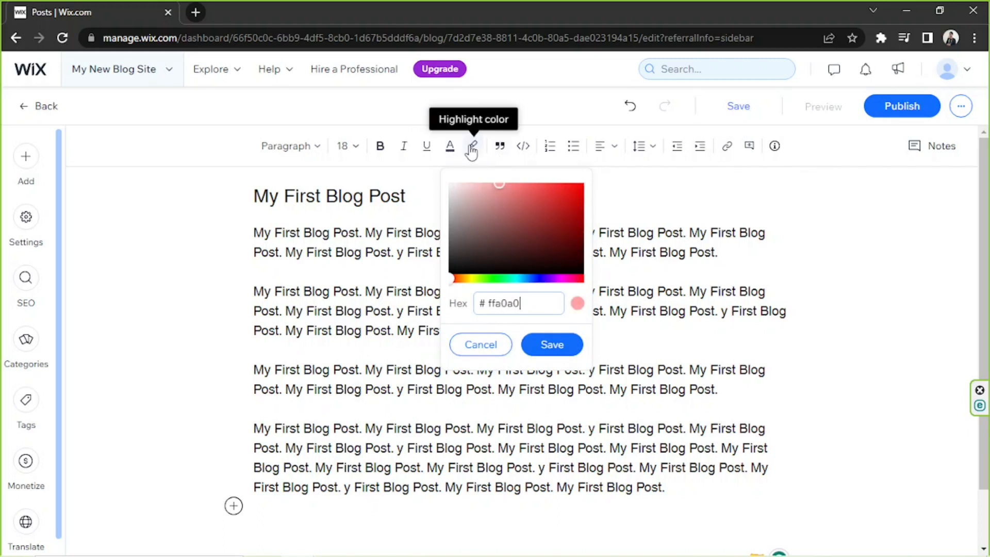
- Highlight the first sentence of the first body paragraph with the custom pale yellow color #ffea9d
click(471, 151)
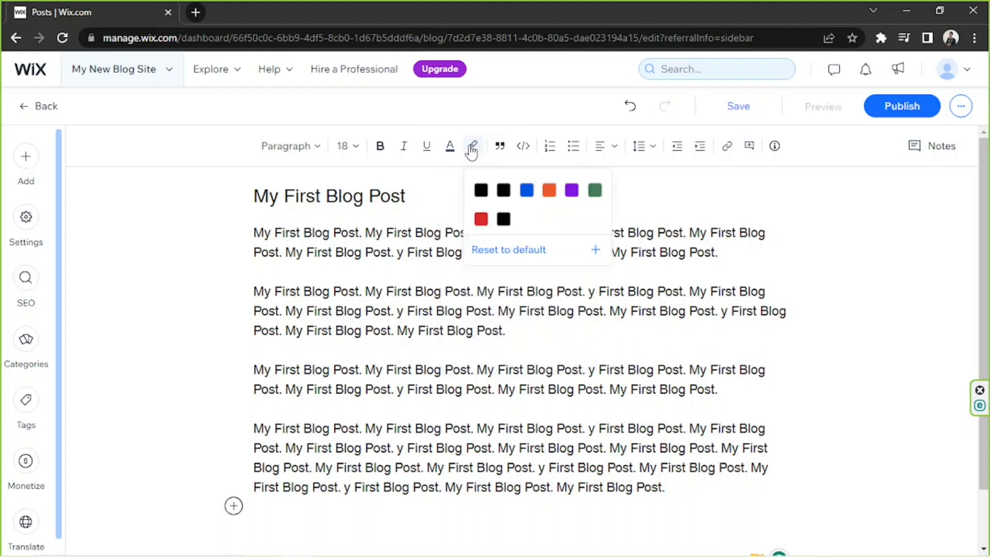
click(408, 254)
drag(257, 234, 369, 232)
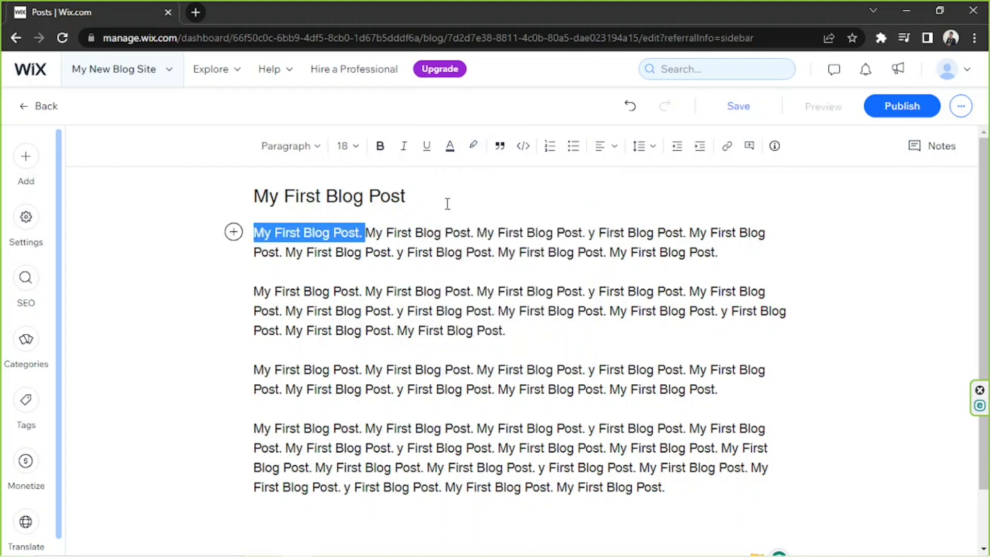
click(471, 147)
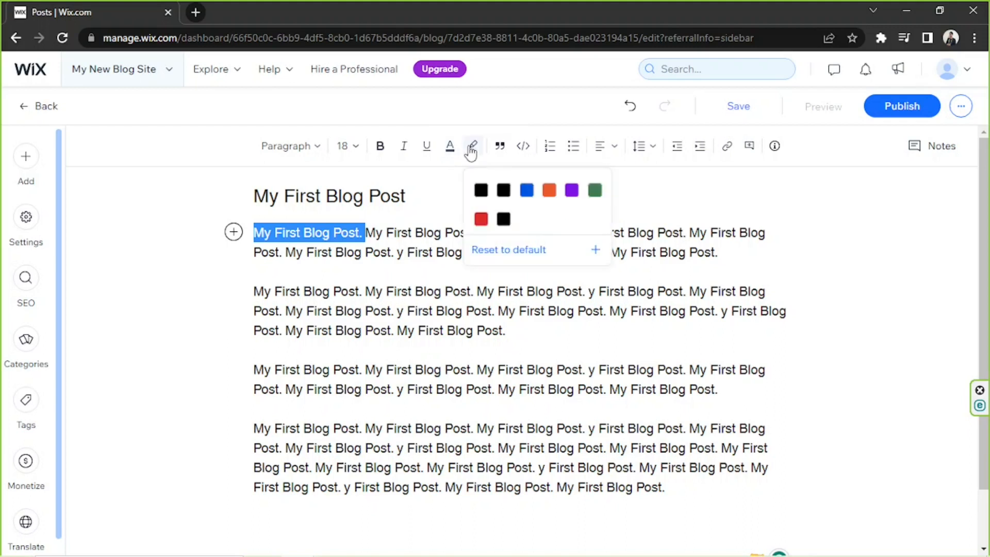
click(600, 251)
click(489, 279)
drag(514, 212, 526, 177)
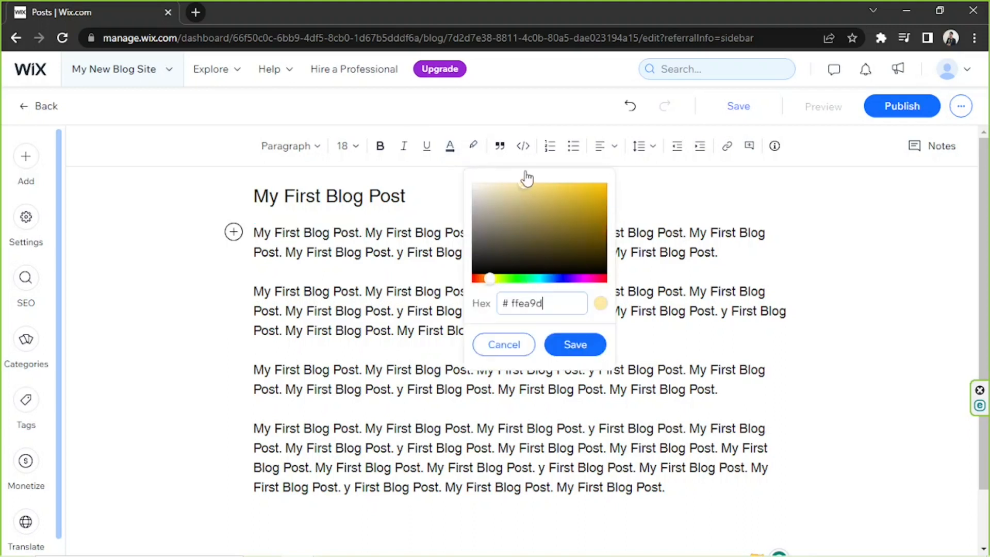
click(573, 345)
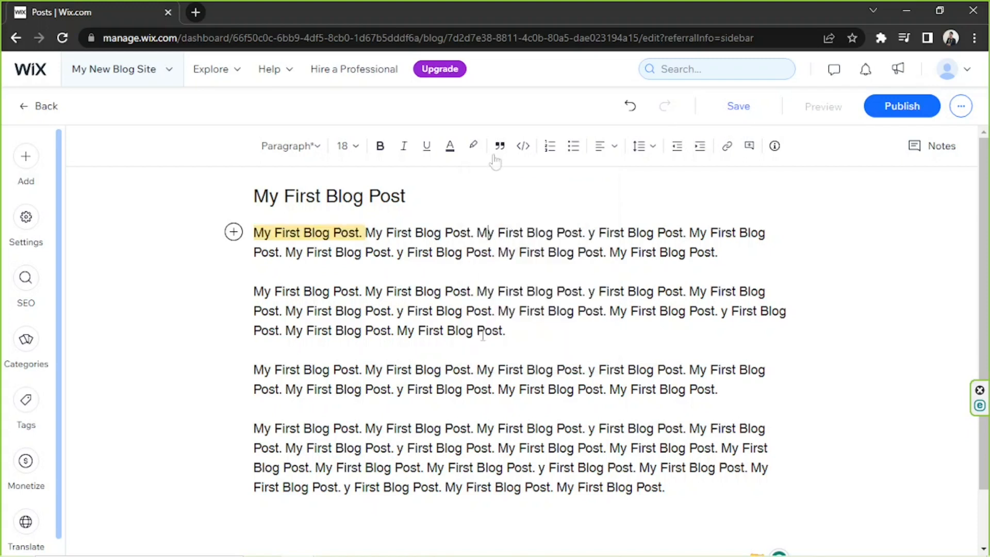
- Format the first body paragraph as a code snippet, and remove the code formatting again
click(522, 151)
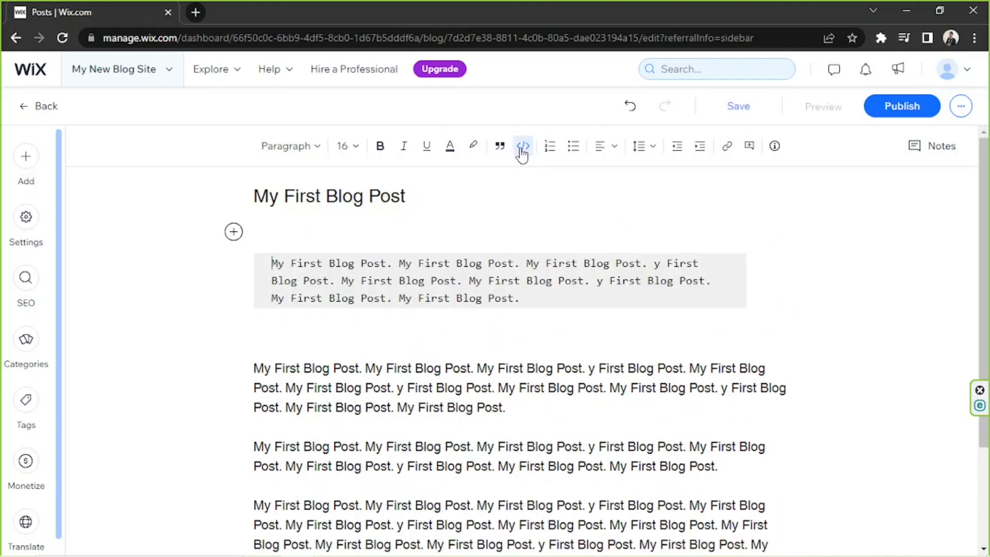
click(515, 279)
drag(551, 308, 258, 264)
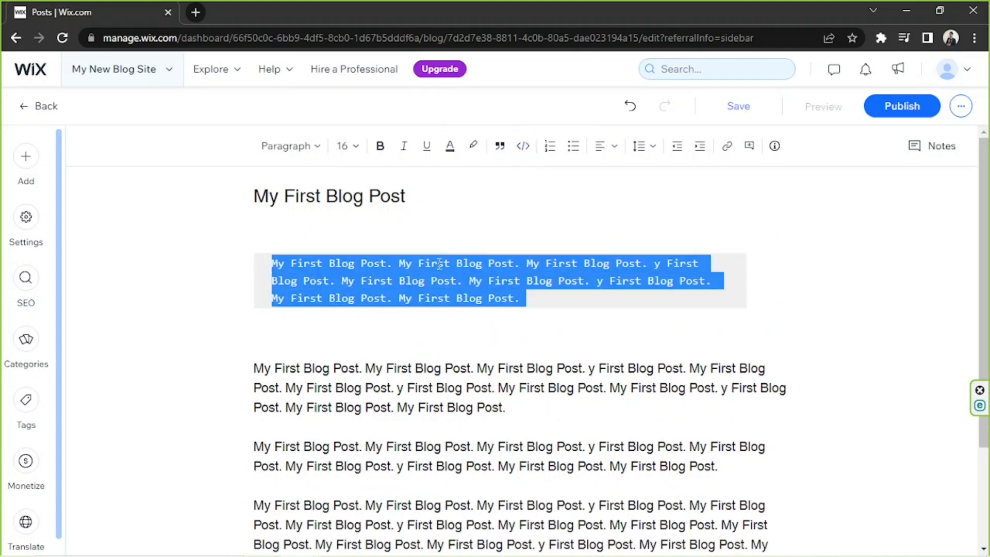
click(544, 300)
drag(545, 300, 250, 261)
click(524, 149)
- Format the first body paragraph as a quote, and remove the quote formatting again
click(499, 148)
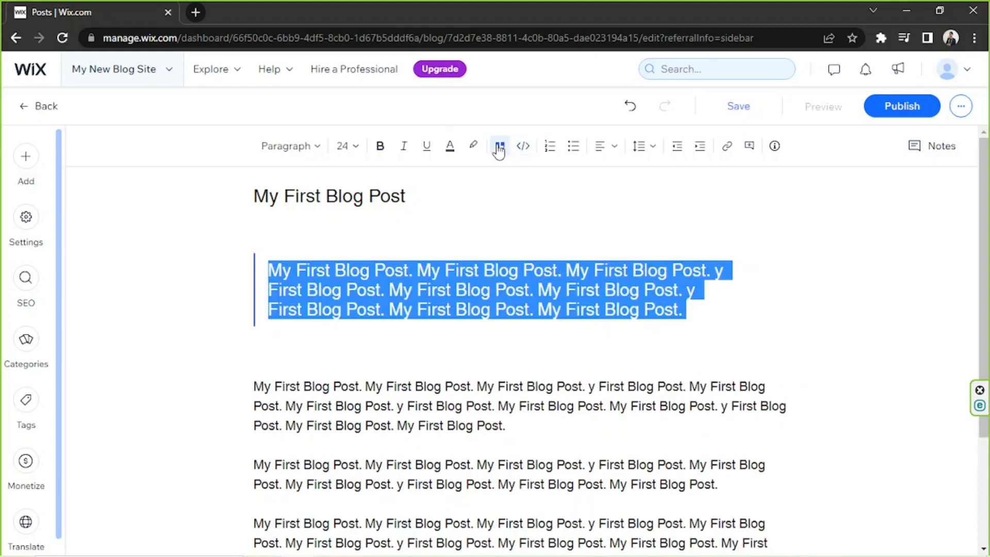
click(404, 269)
drag(282, 270, 246, 271)
click(692, 316)
click(503, 147)
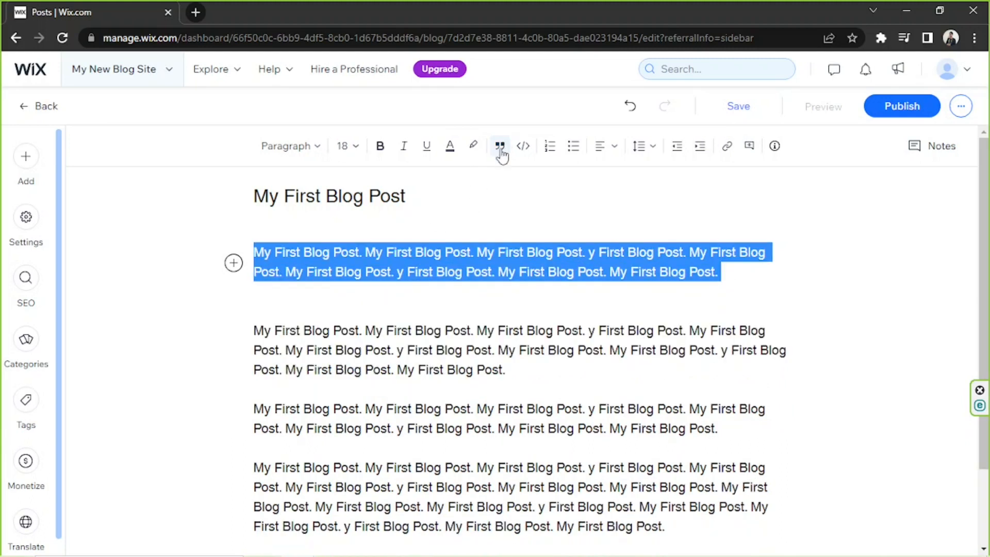
- Try center and right alignment on the first body paragraph, and finally set it to justified
click(550, 150)
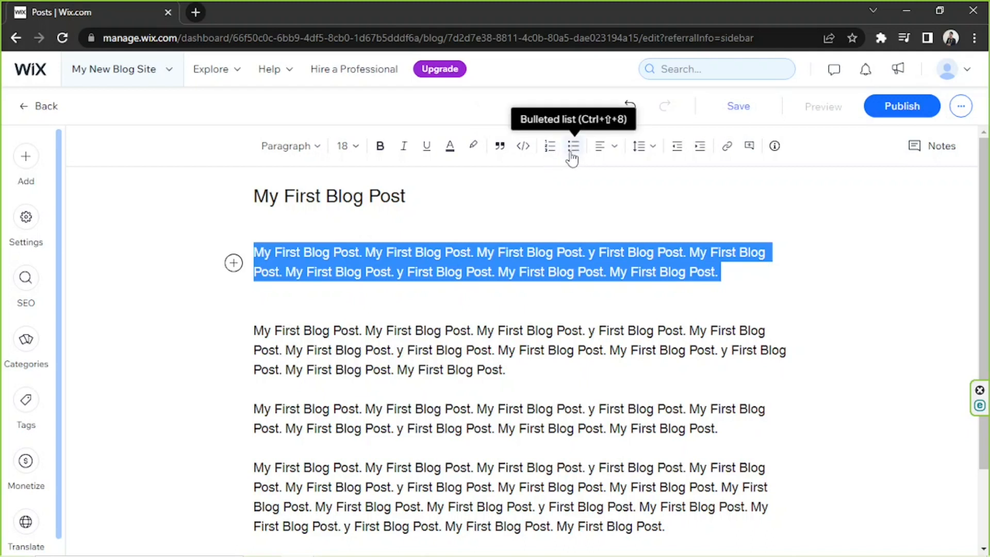
click(601, 152)
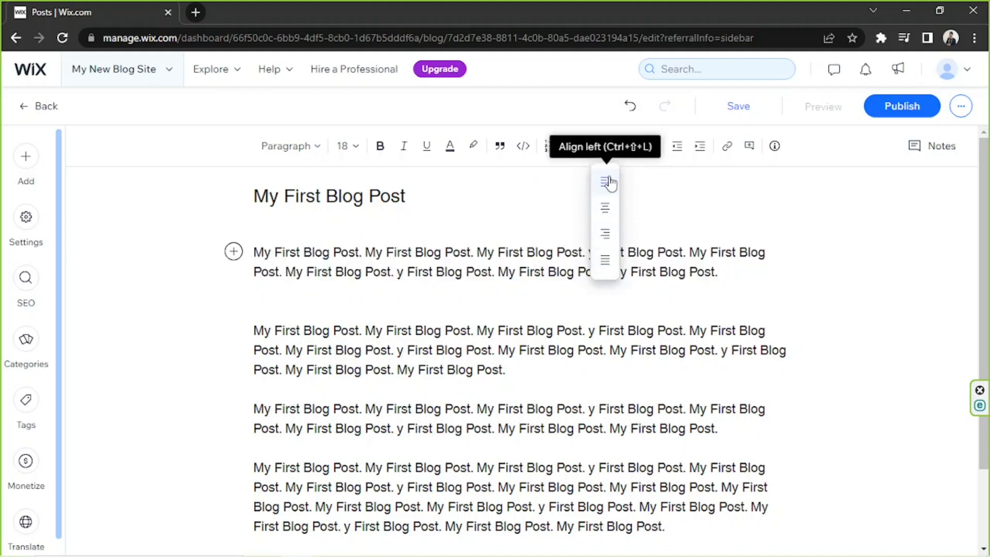
click(606, 207)
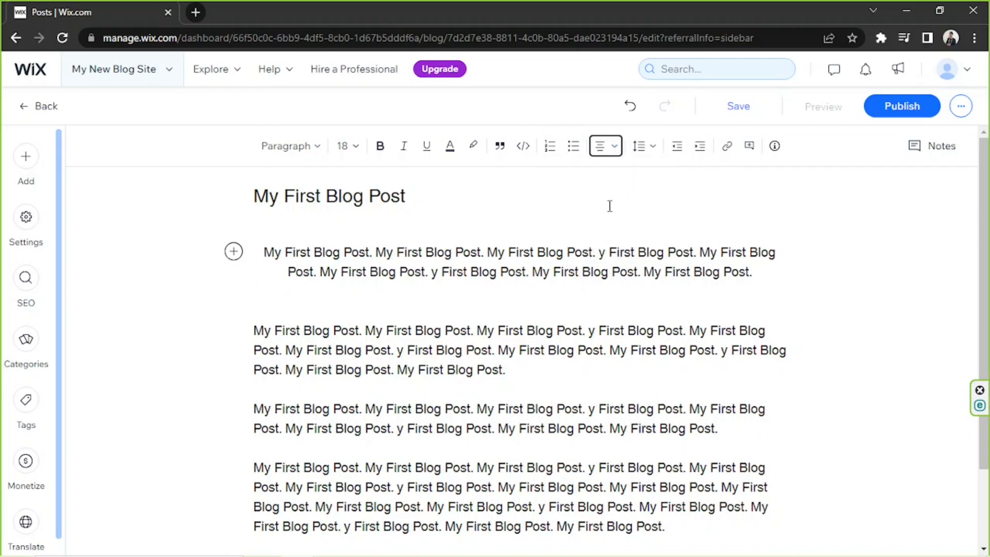
click(601, 148)
click(605, 233)
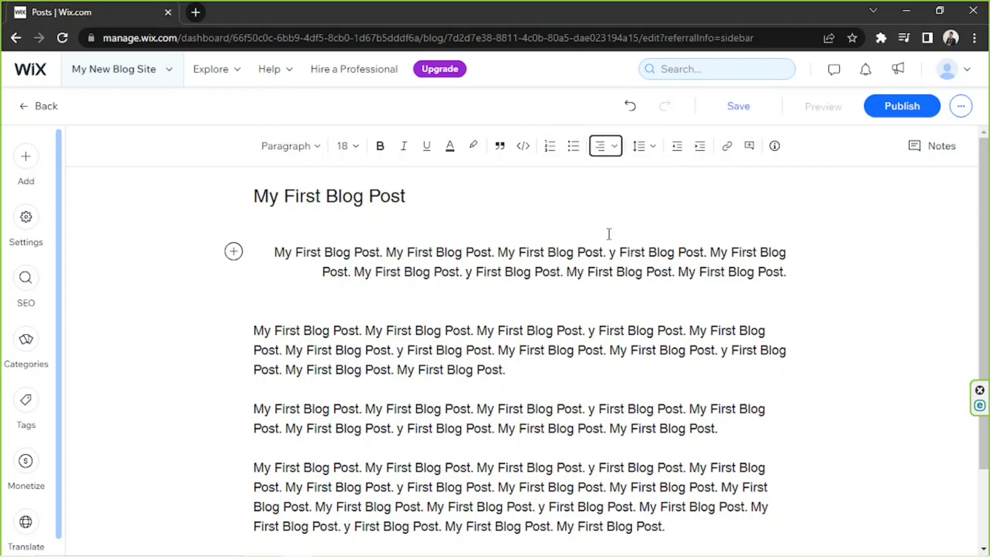
click(607, 147)
click(604, 259)
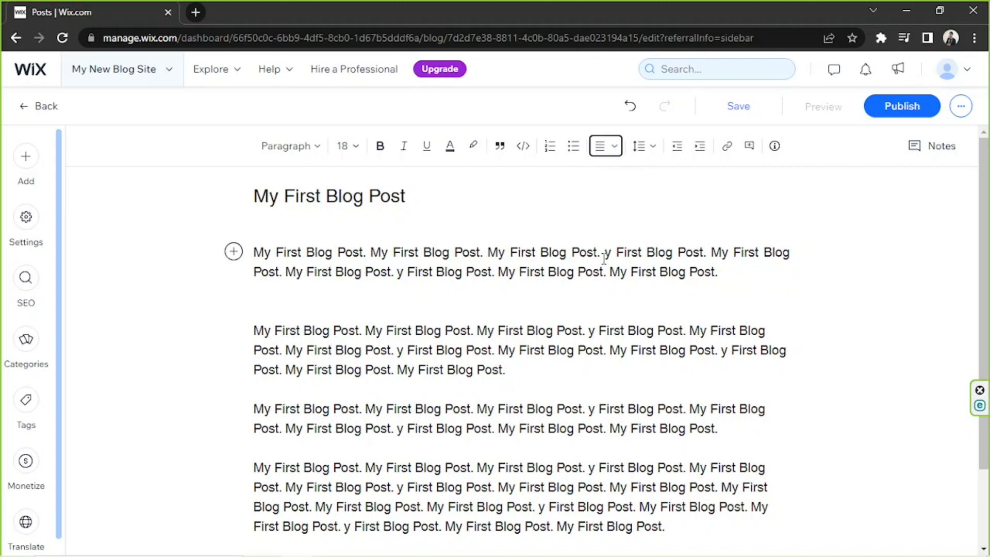
- Left-align the first body paragraph, try line spacings of 1 and 2 on it, and finally set the spacing to 1.5
click(604, 148)
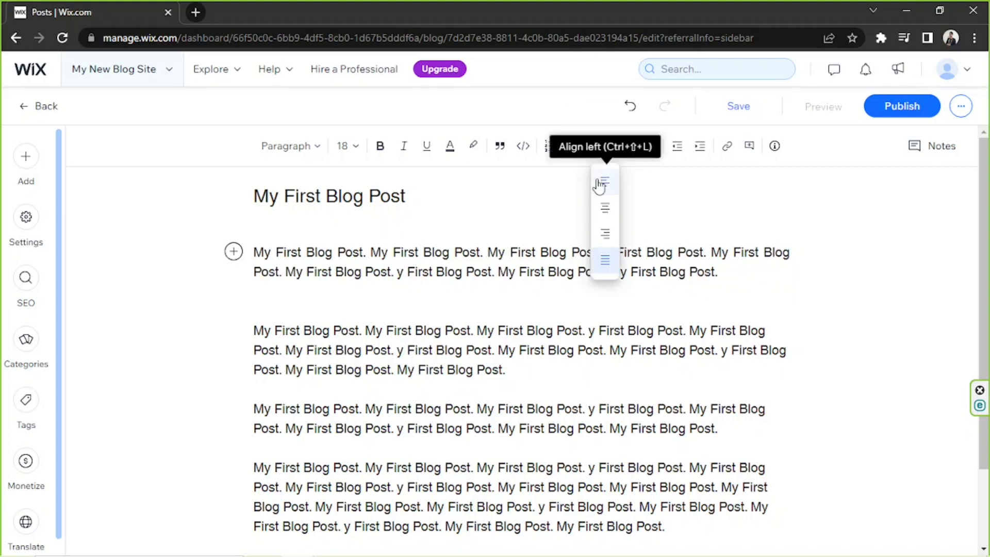
click(601, 183)
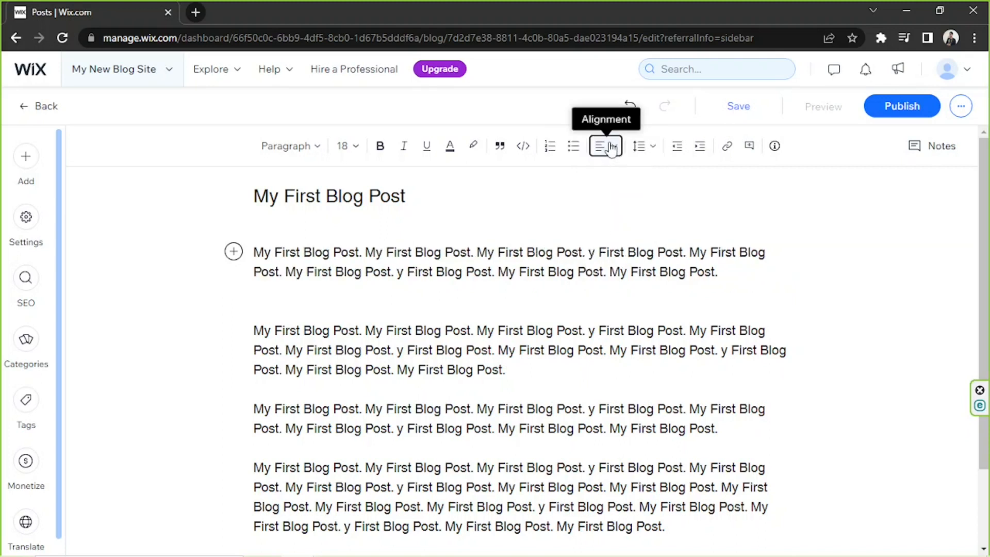
click(651, 157)
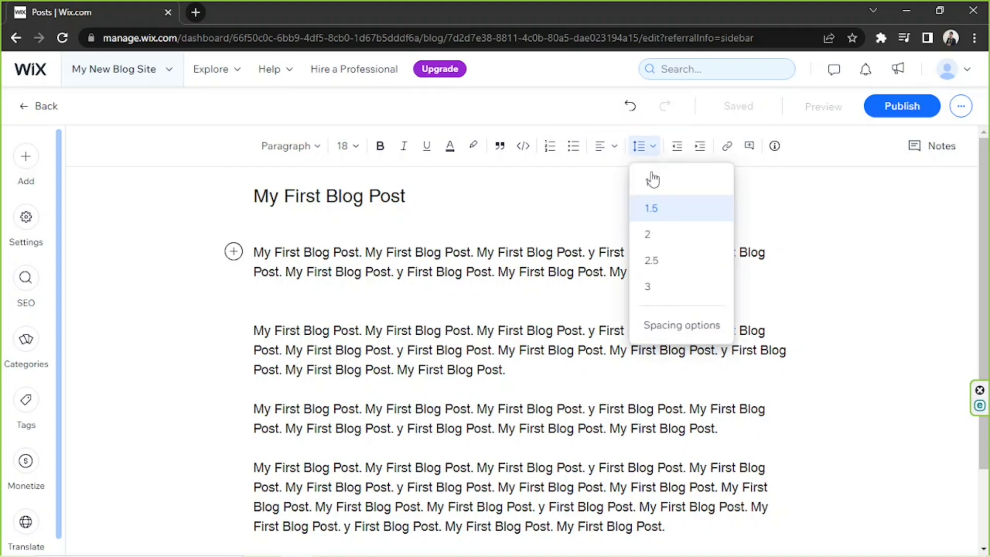
click(653, 184)
click(651, 148)
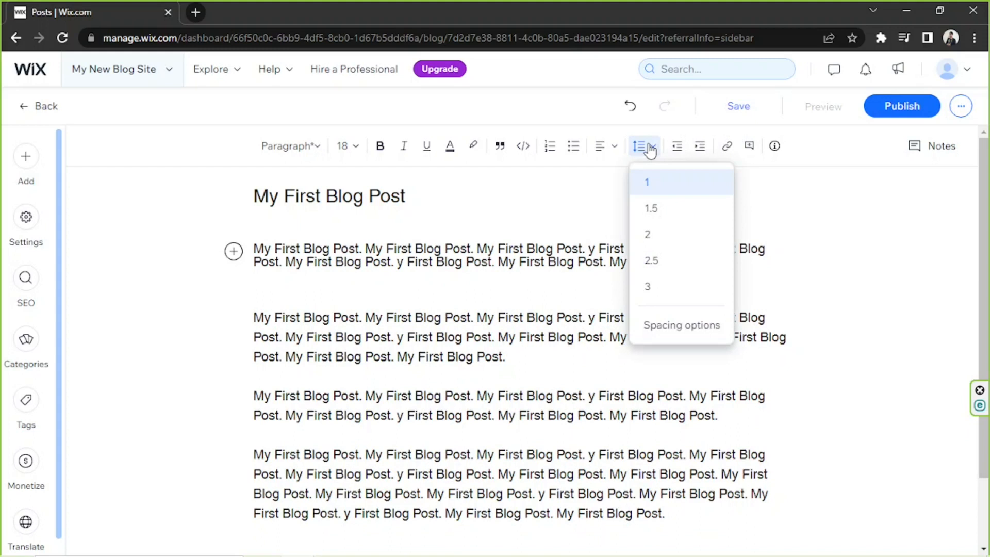
click(652, 230)
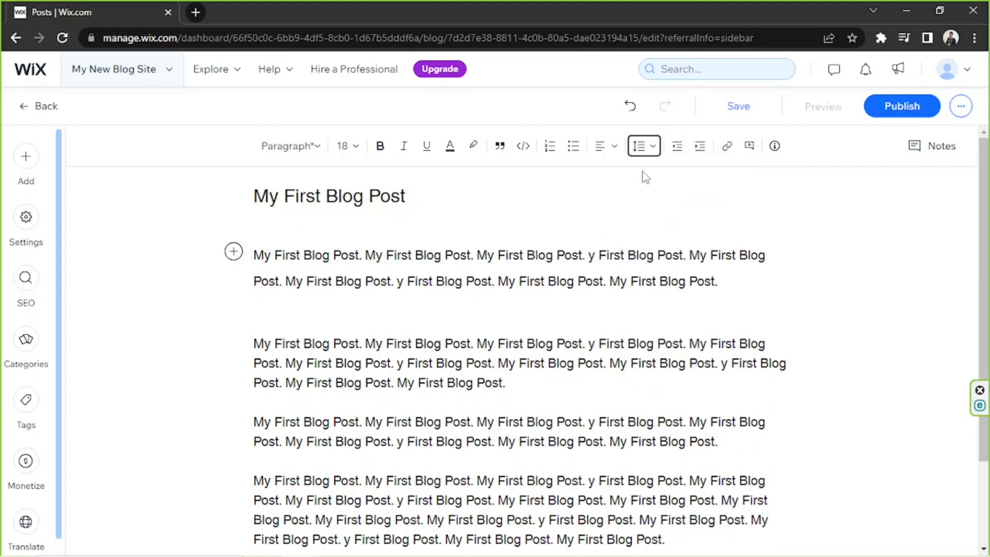
click(642, 156)
click(653, 207)
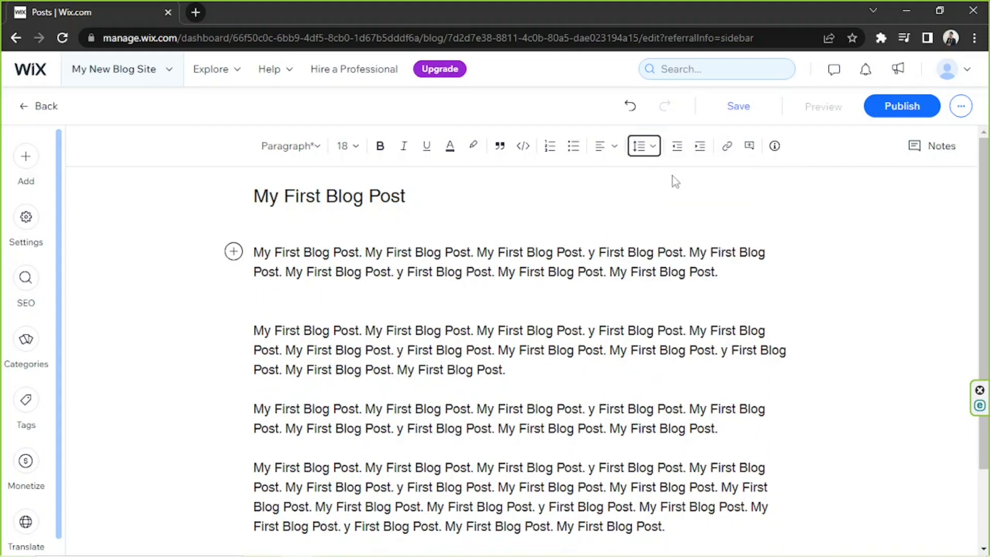
- Increase the first body paragraph's indent by three levels and remove the indentation again
click(677, 153)
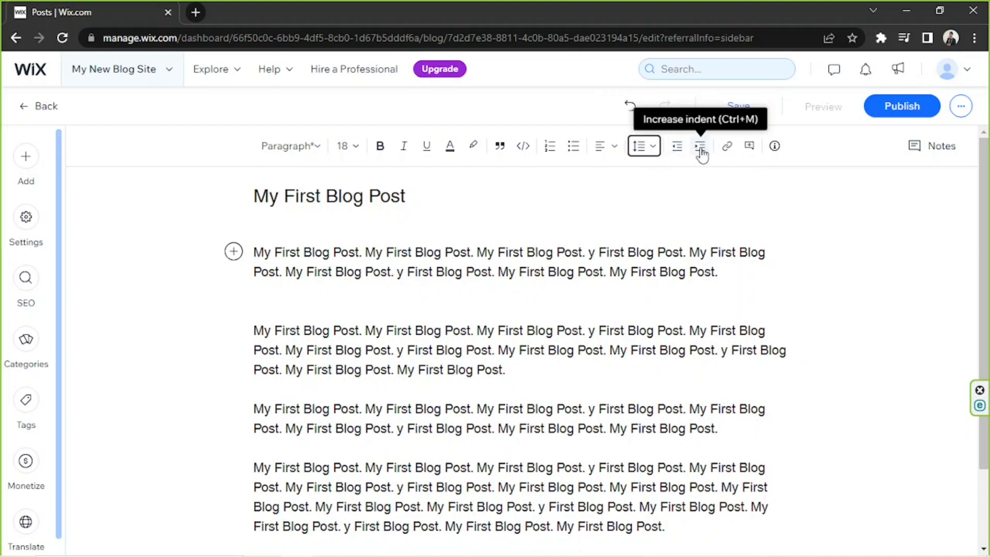
click(700, 150)
click(701, 153)
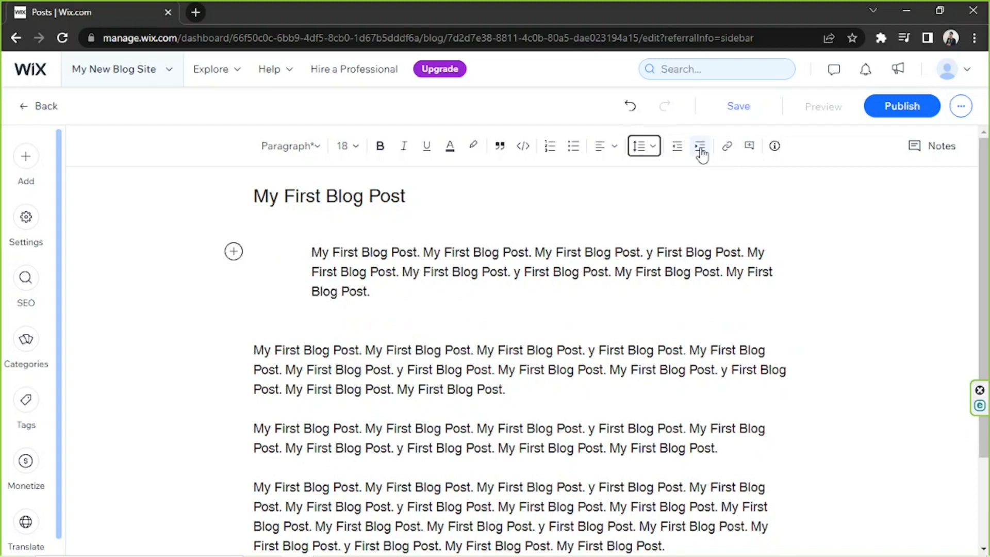
click(702, 154)
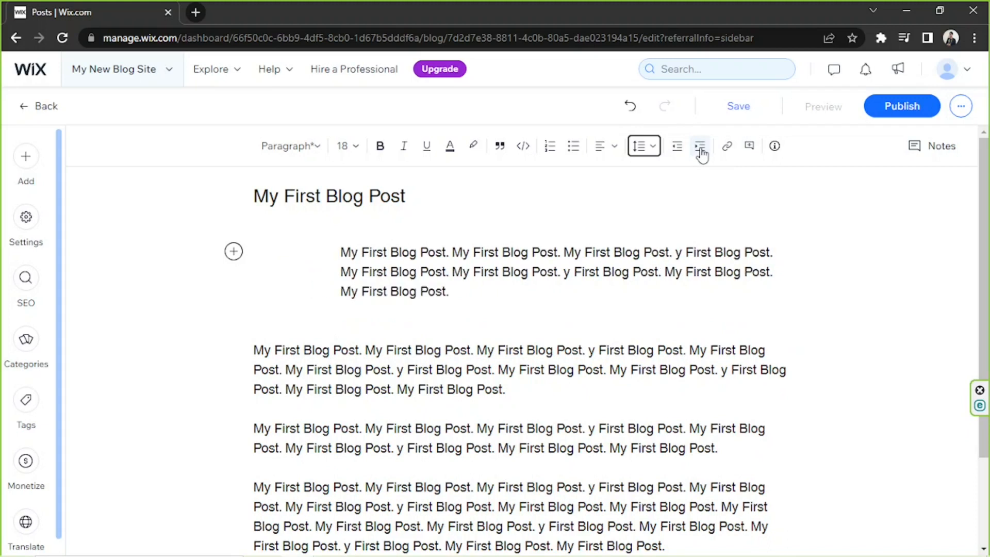
click(679, 154)
click(679, 154)
click(678, 154)
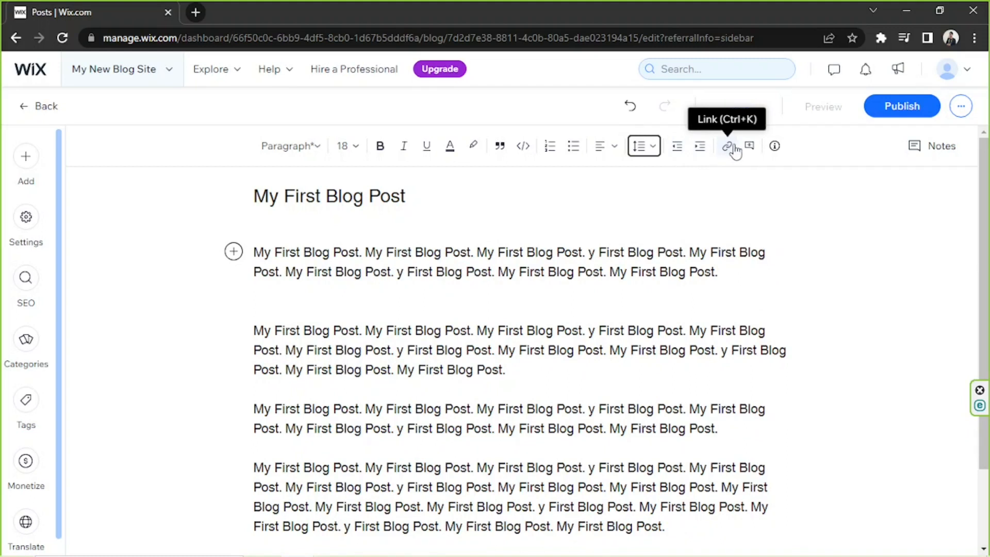
- Link the first sentence of the first body paragraph to the web address youtube.com, opening in a new tab
click(512, 273)
drag(255, 247, 364, 243)
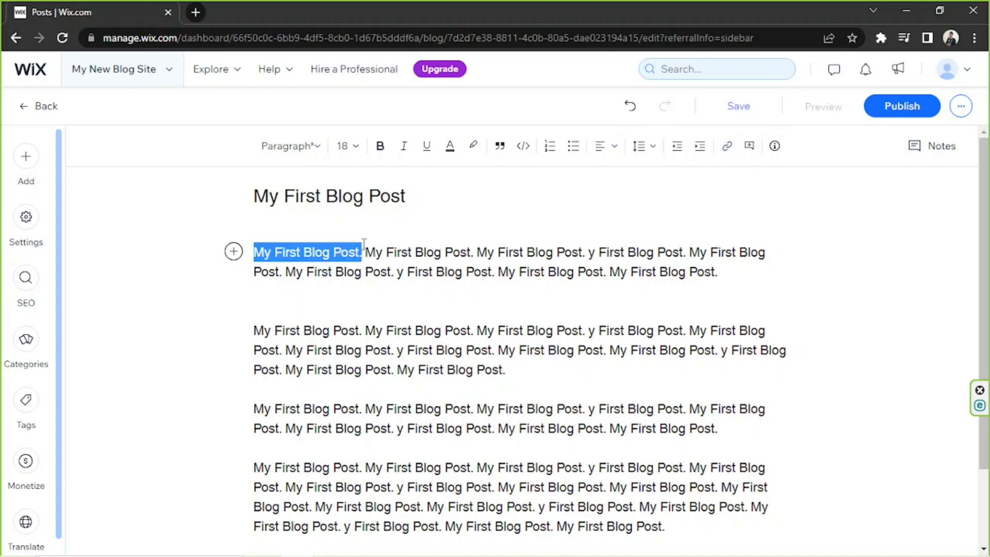
click(727, 147)
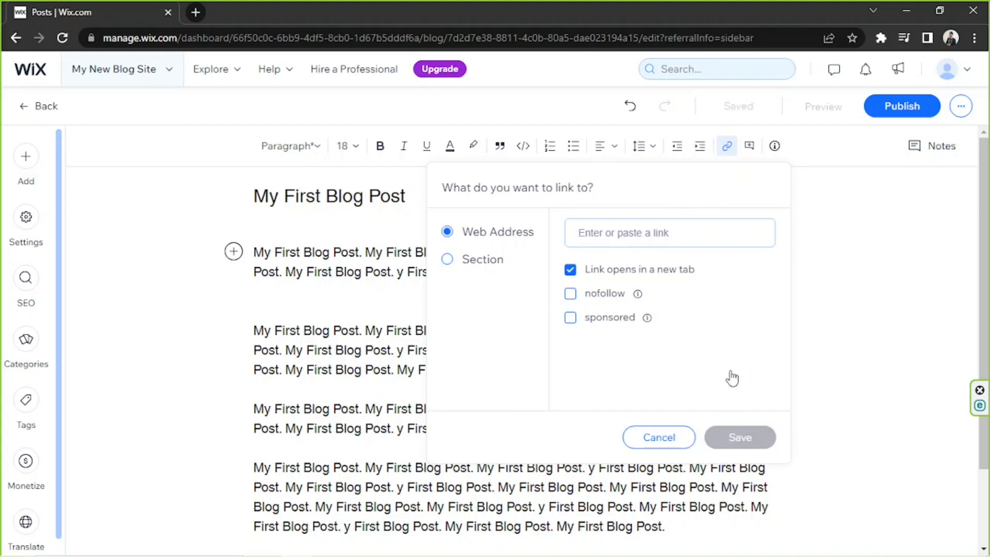
text(youtube.com)
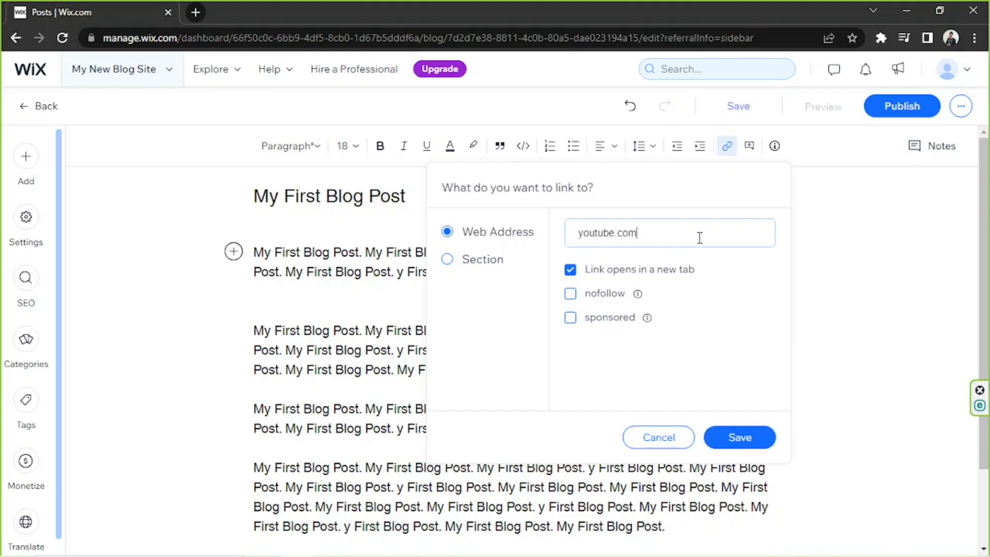
click(725, 438)
click(332, 299)
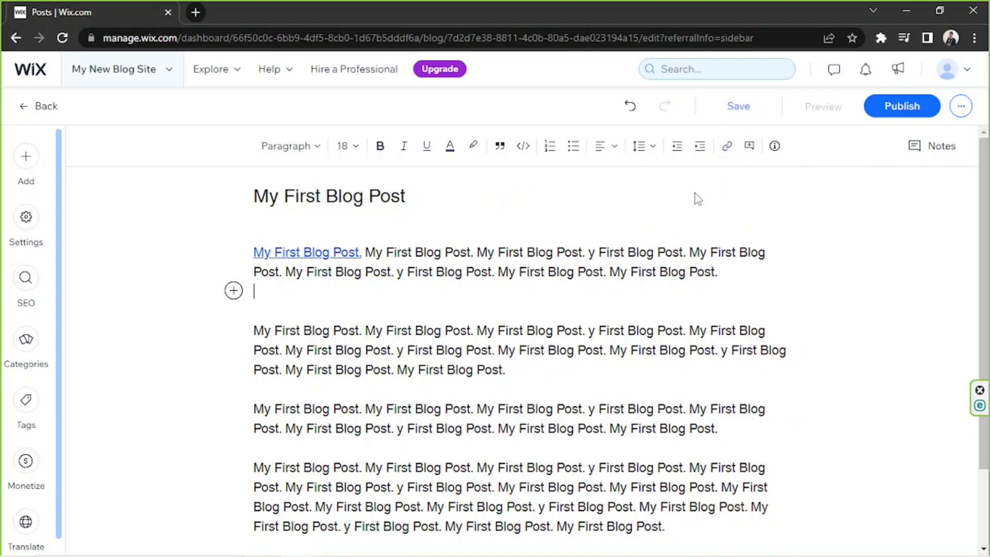
- View the post's notes and the entry field for a new note, and close the notes without adding one
click(748, 150)
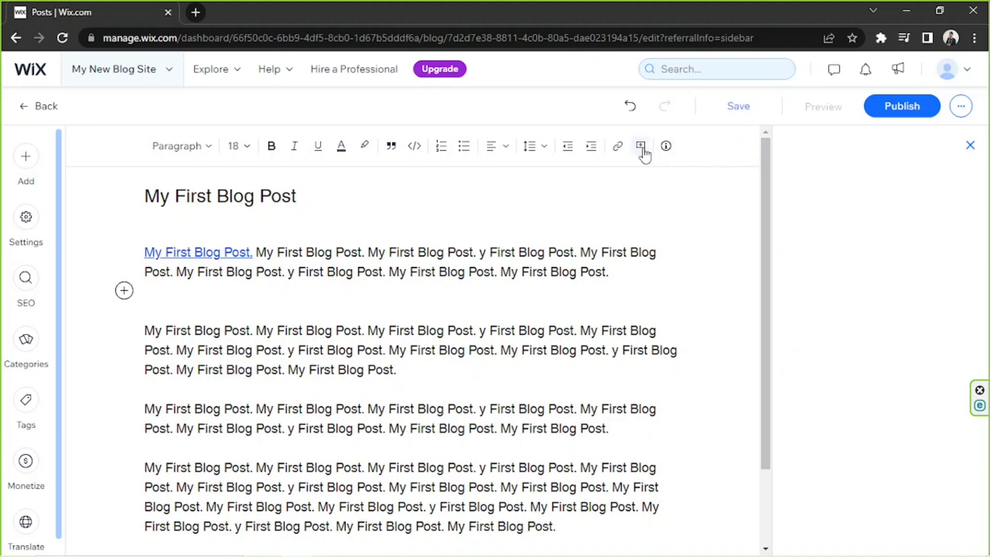
click(852, 212)
click(829, 523)
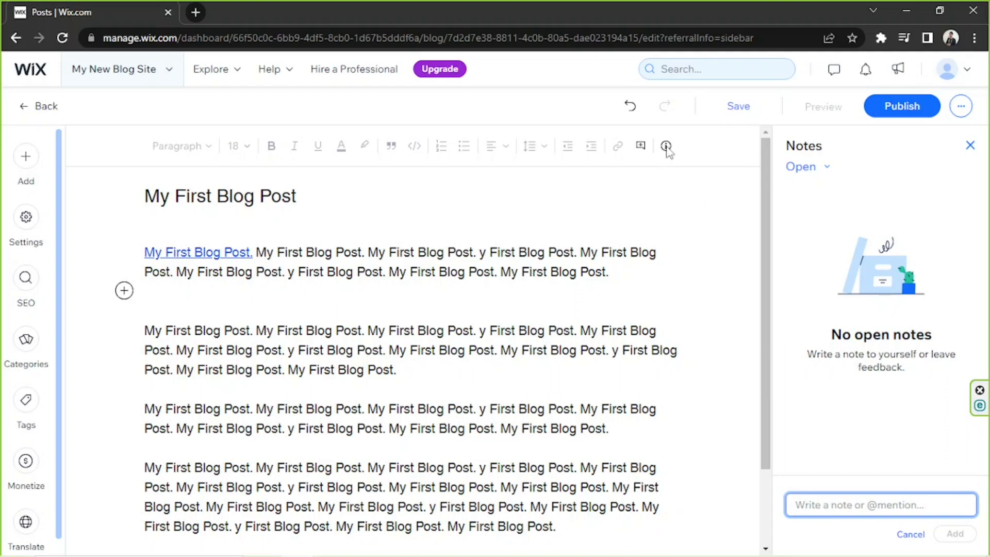
click(970, 146)
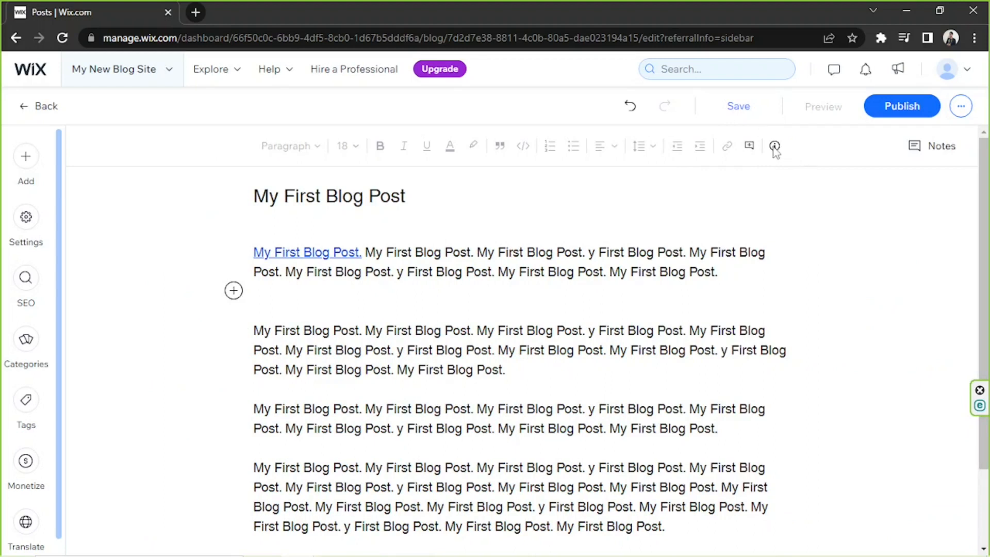
click(630, 228)
mouse_move(782, 153)
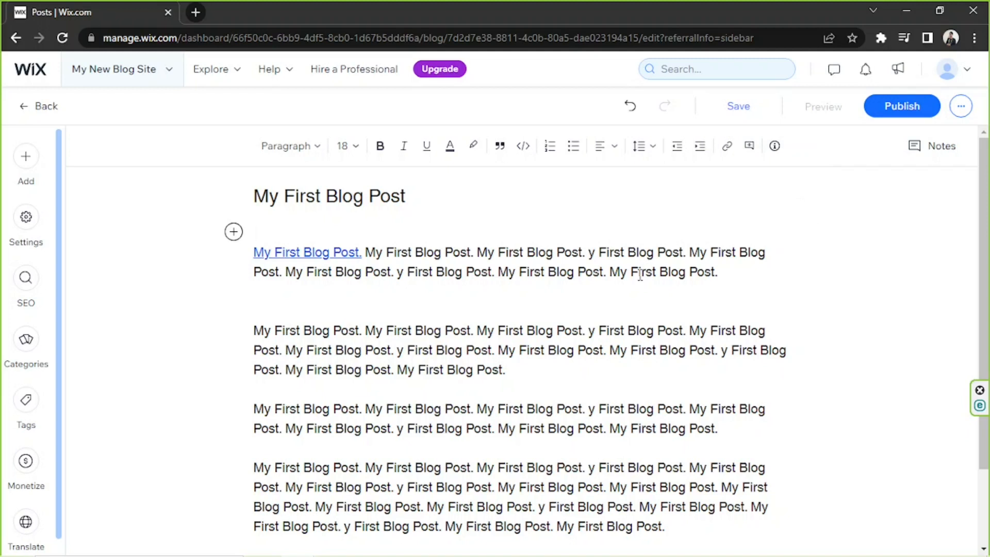
- Examine the media, elements and web embeds that can be added to the post
click(24, 163)
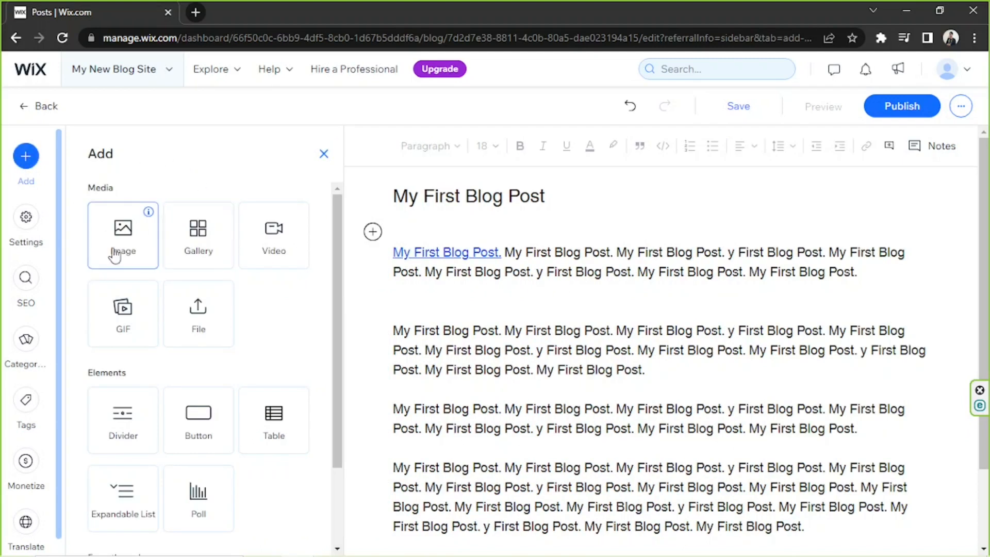
mouse_move(147, 292)
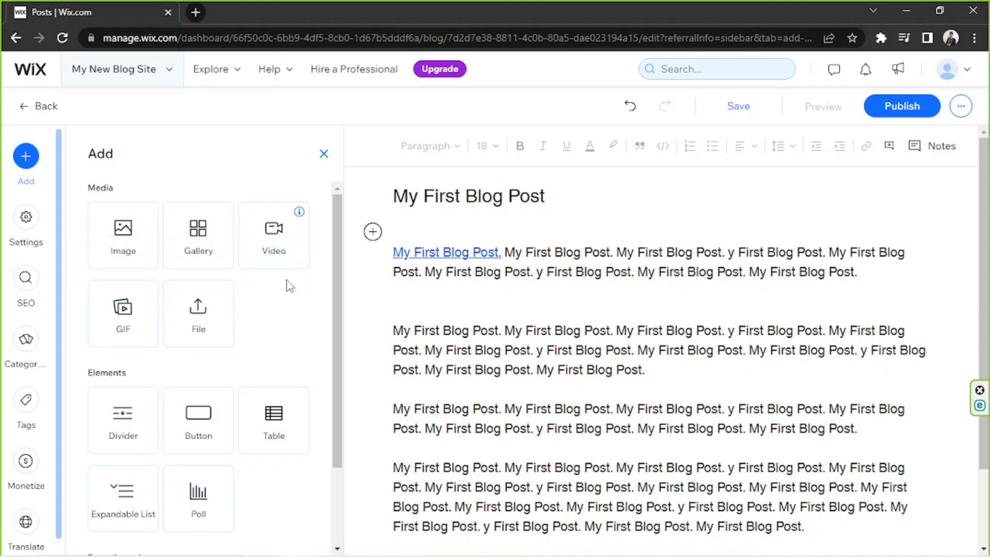
scroll(287, 284, down, 3)
scroll(287, 284, up, 3)
scroll(287, 261, down, 2)
scroll(287, 261, up, 2)
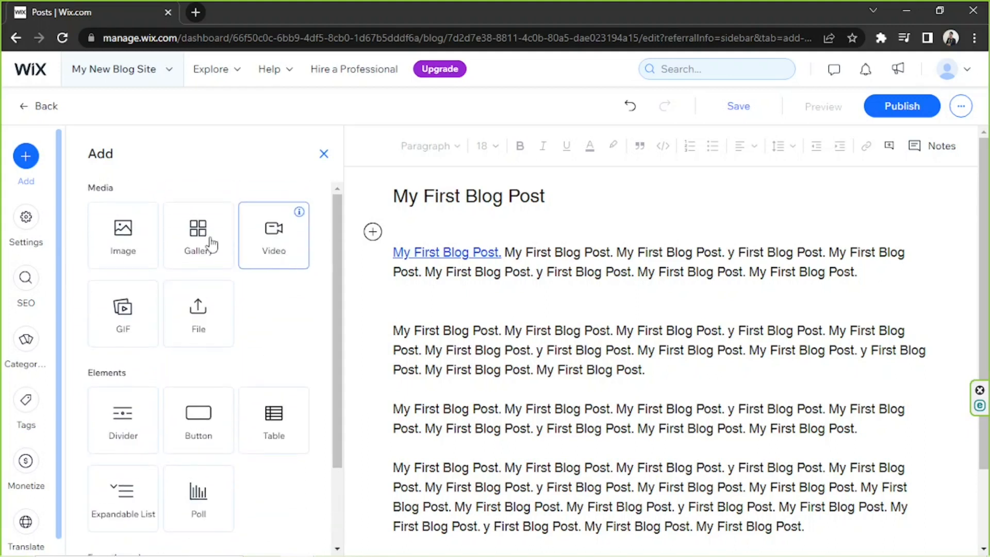
scroll(126, 213, down, 2)
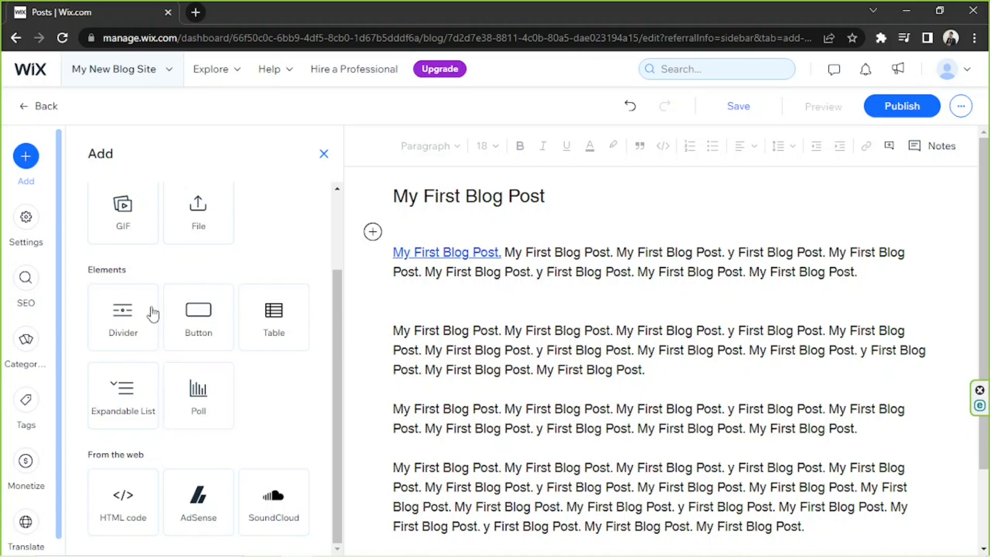
scroll(168, 349, up, 2)
scroll(168, 350, down, 2)
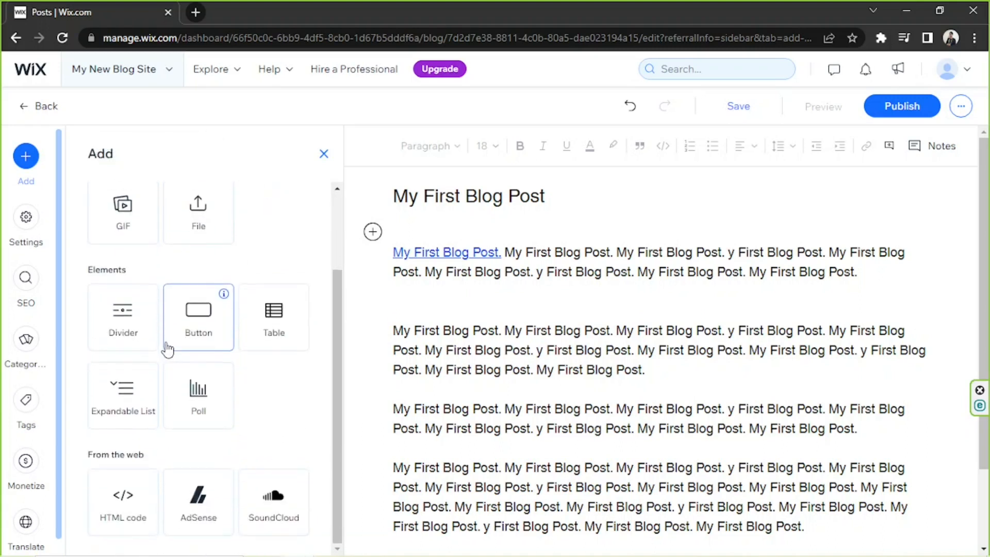
- Open the post settings, search Media from Wix for a "nature" cover image, and close the image picker without choosing one
click(28, 223)
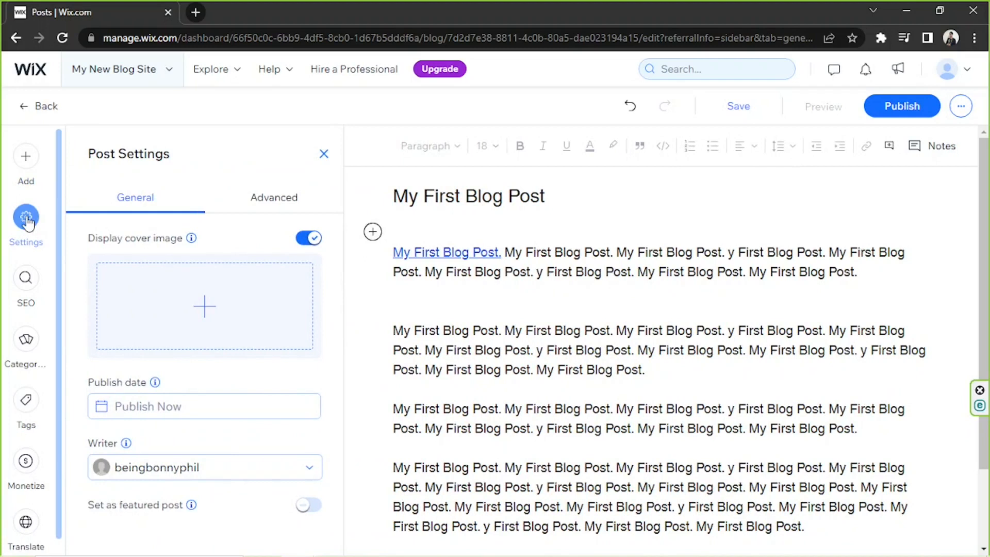
click(210, 311)
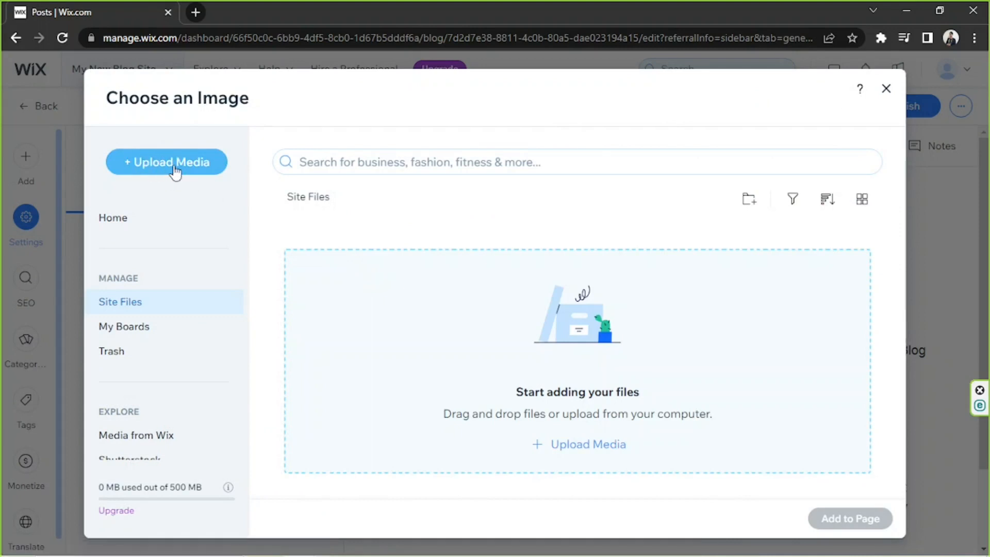
scroll(208, 242, down, 2)
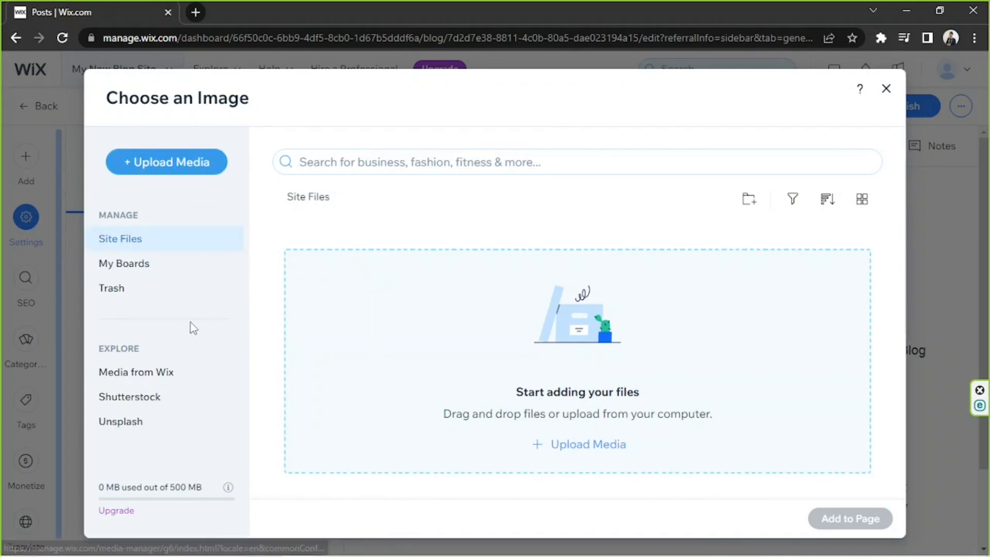
click(146, 379)
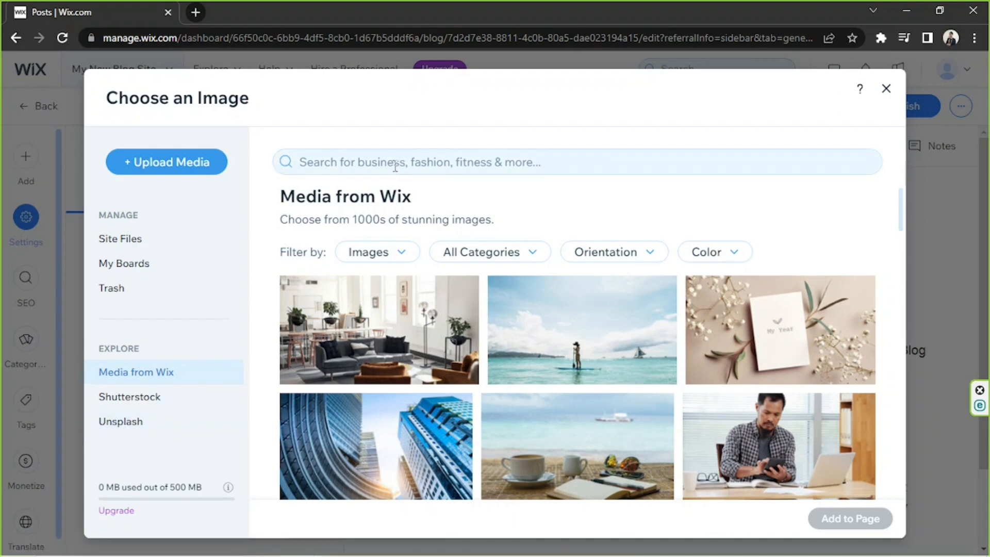
click(433, 157)
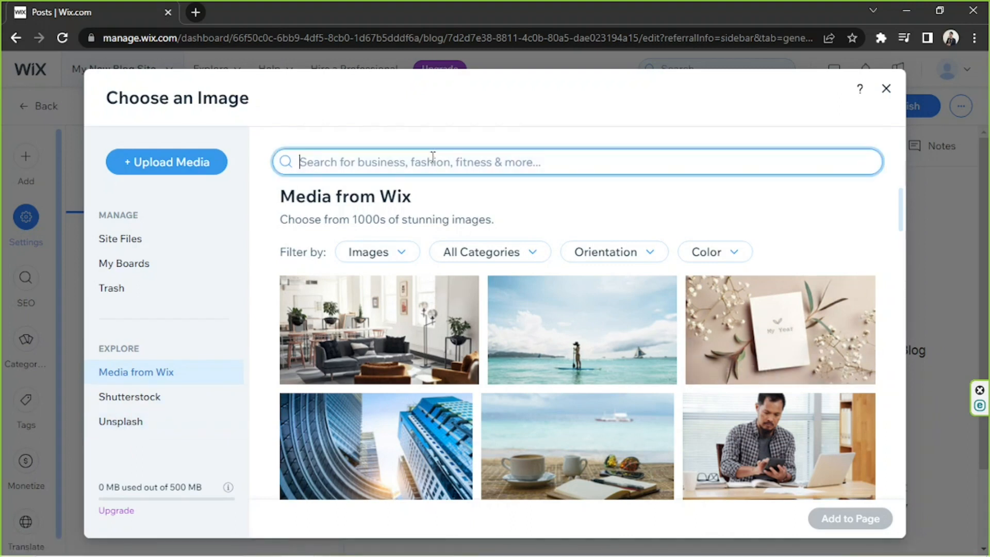
text(nature)
key(Return)
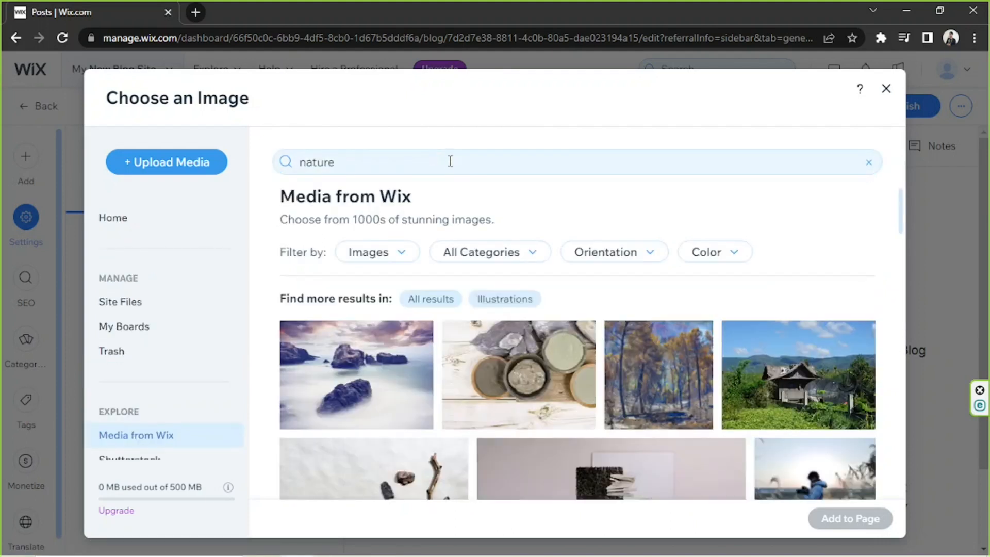
scroll(447, 263, down, 10)
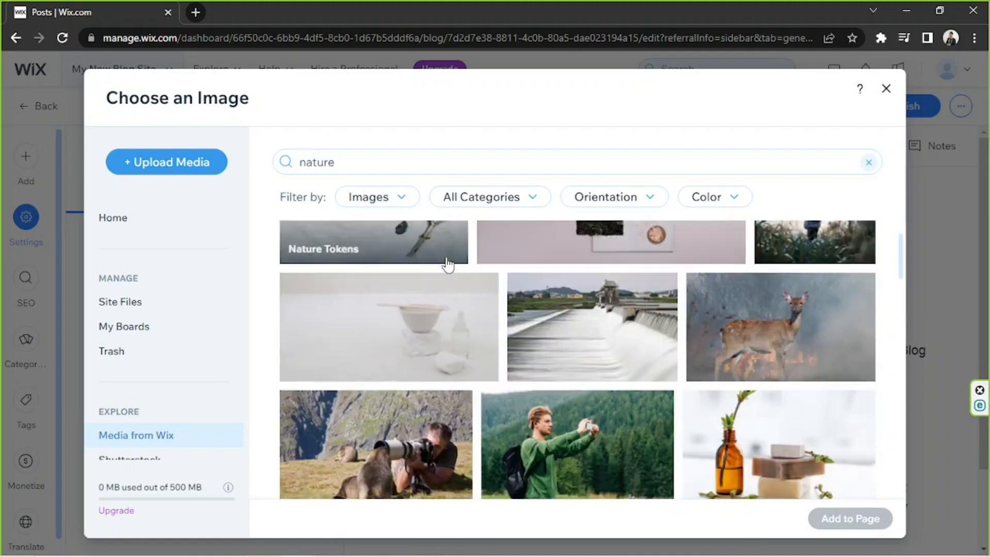
scroll(448, 264, down, 8)
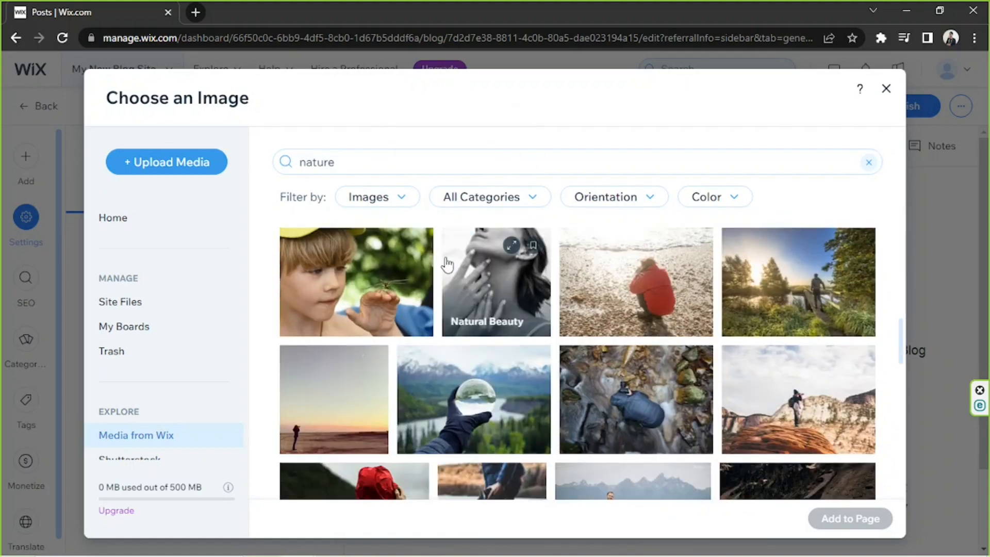
scroll(446, 263, down, 4)
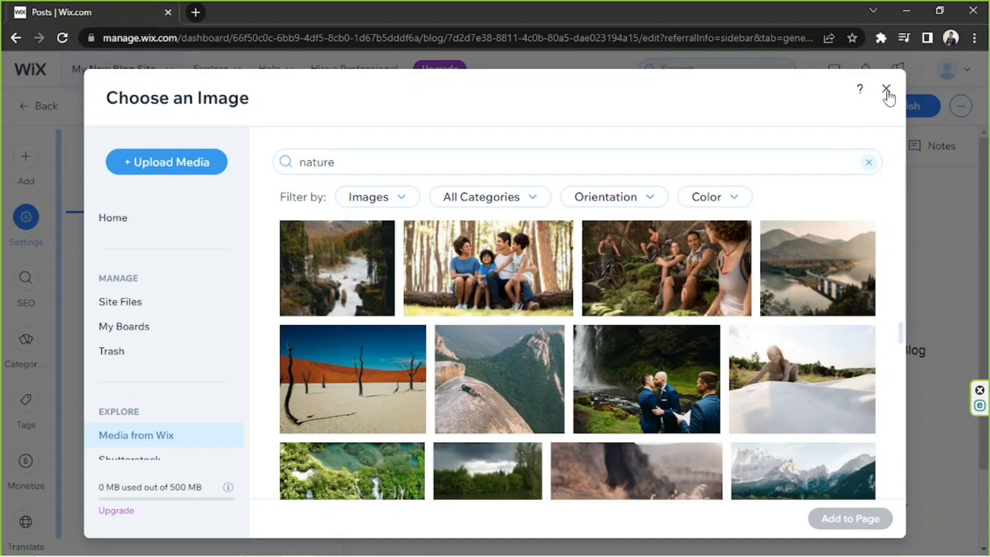
click(887, 91)
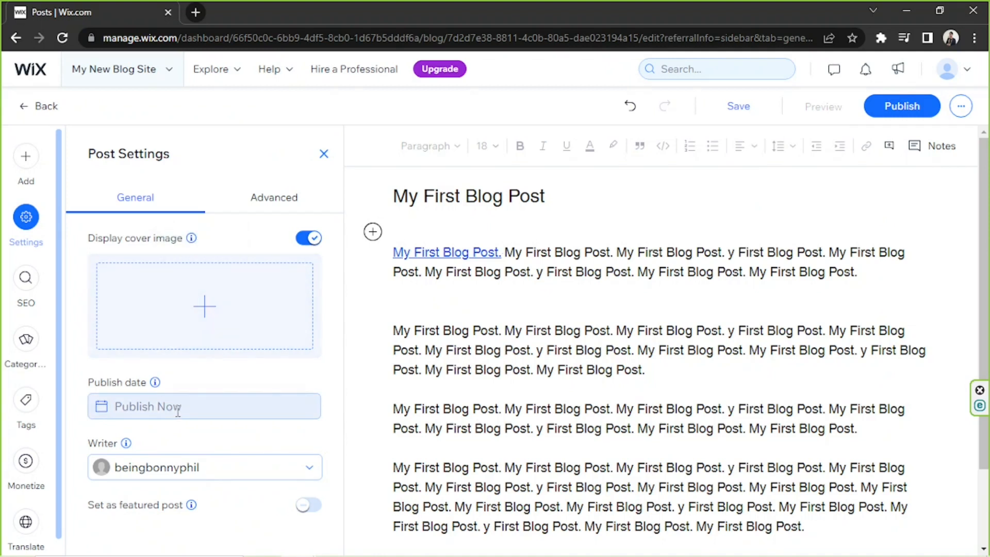
- Set the post's publish date to 07/09/2023
click(160, 407)
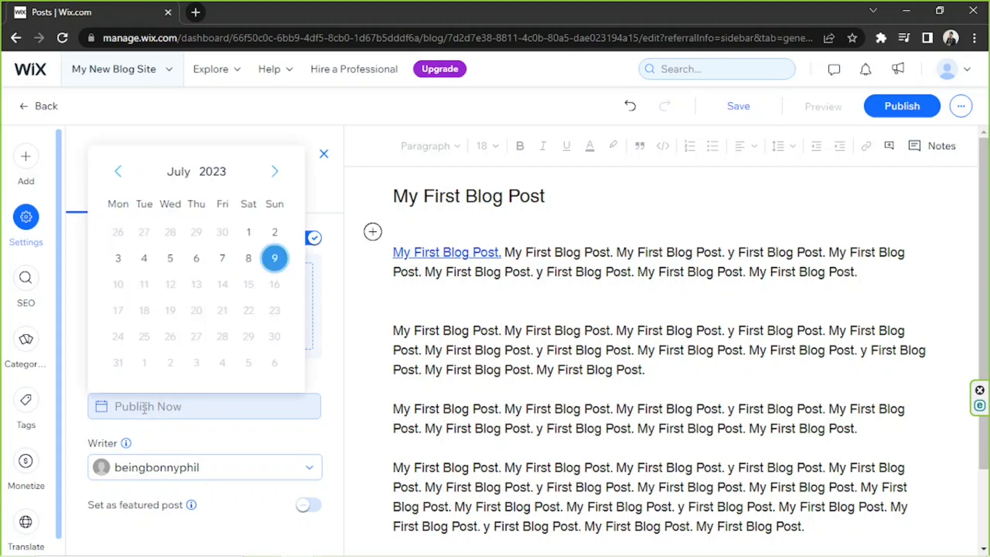
click(277, 258)
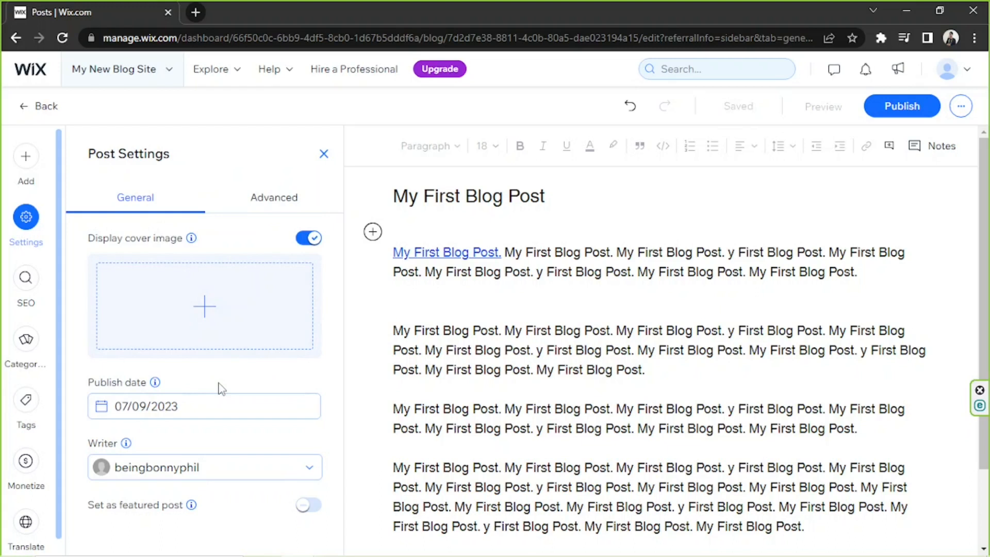
- View the form for adding a new writer to the post, and close it without adding one
click(224, 468)
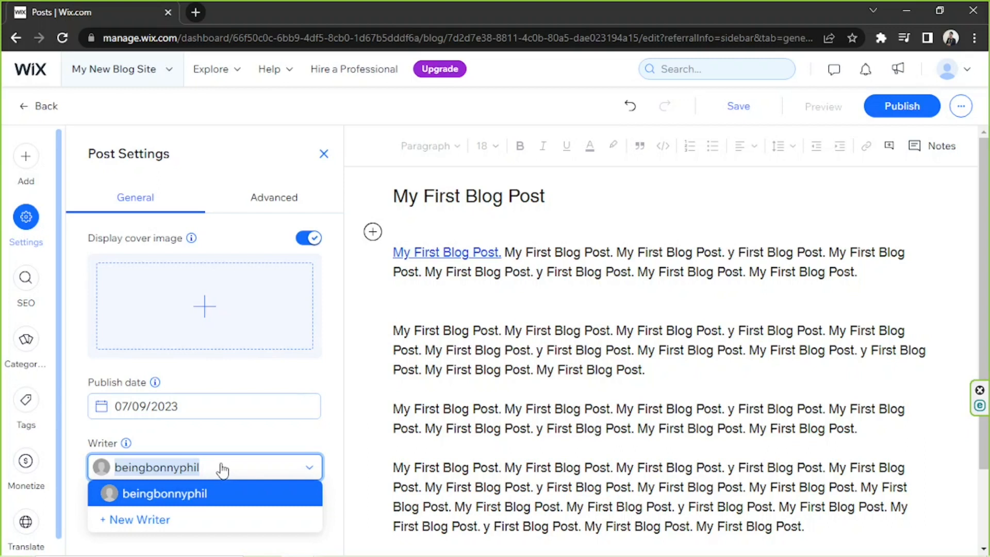
click(137, 521)
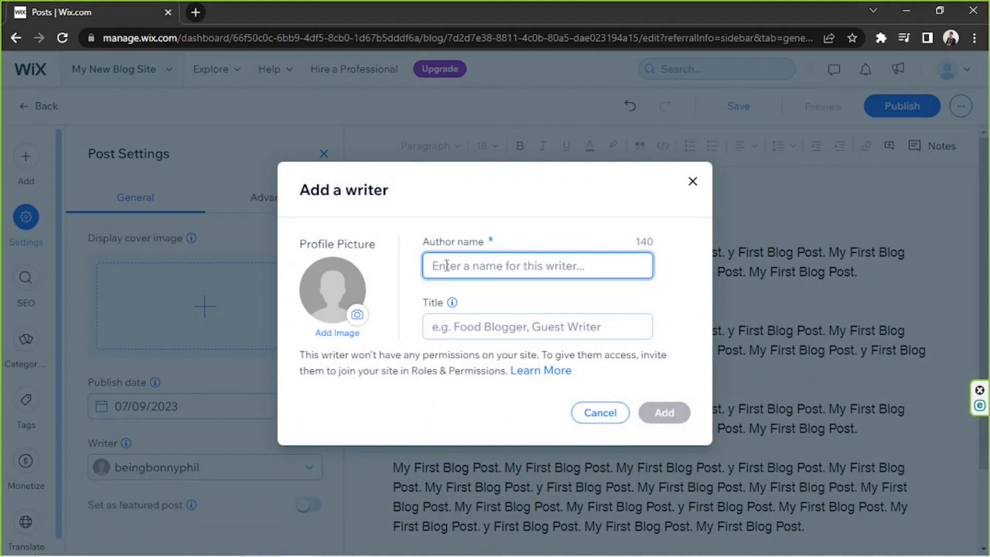
click(454, 325)
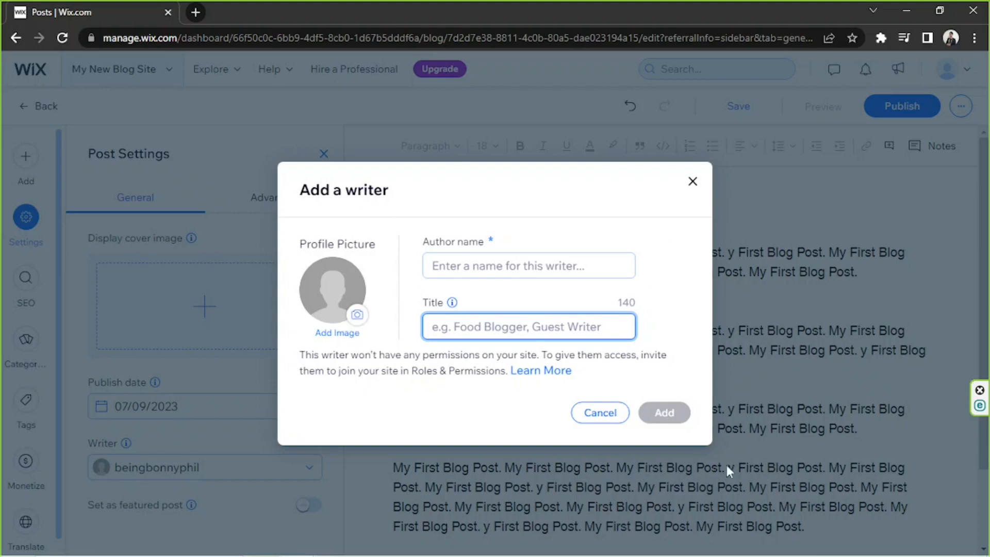
click(692, 182)
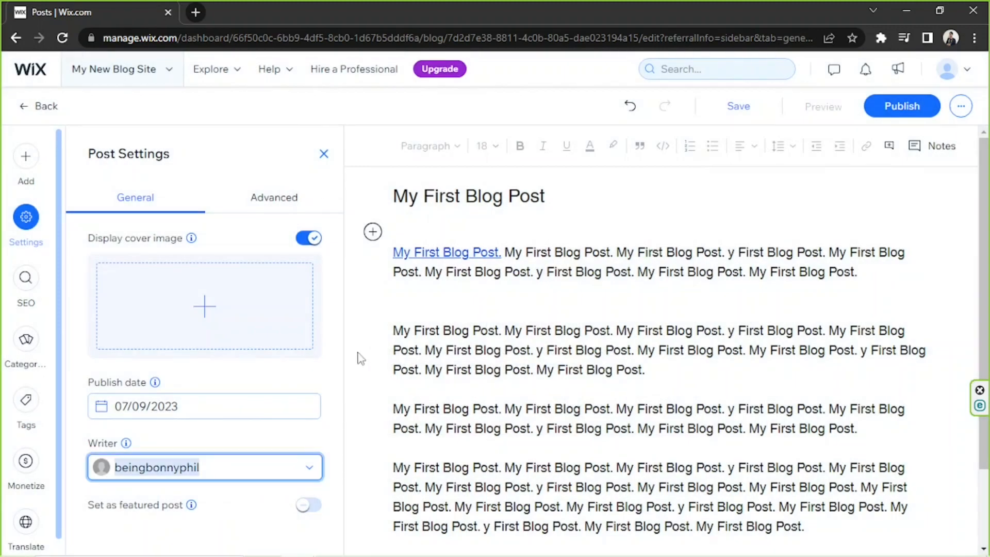
- Examine the post's SEO settings, covering the assistant, basics, advanced and social share options
click(25, 286)
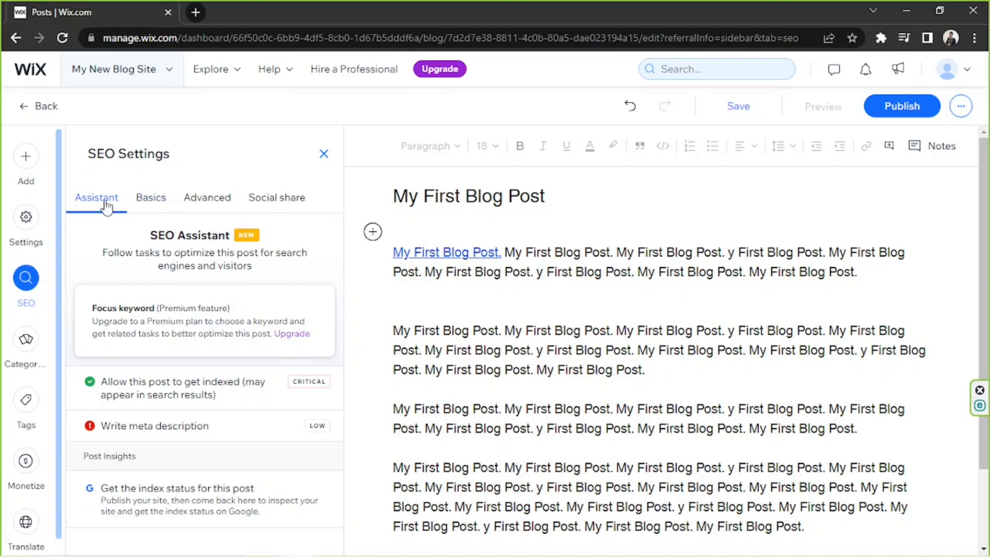
click(146, 200)
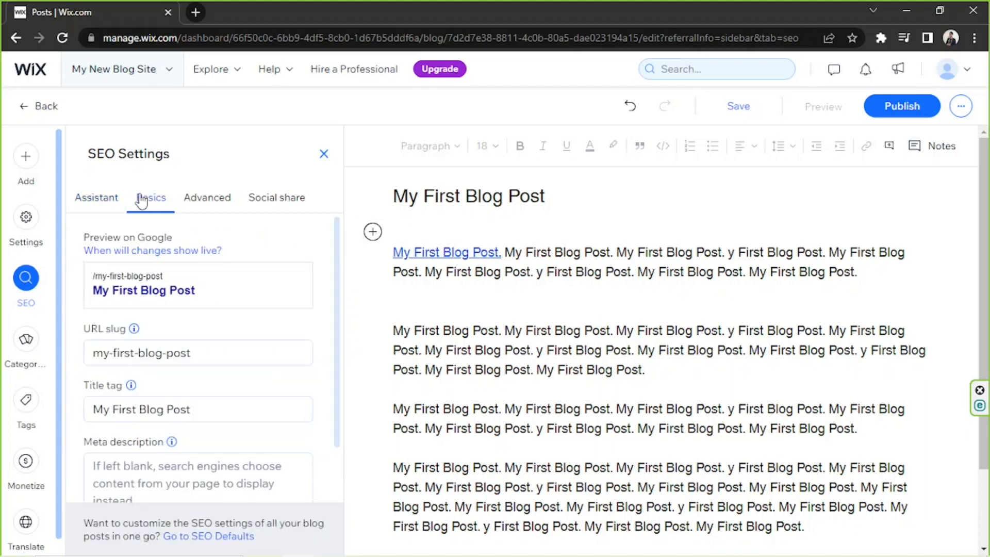
click(203, 200)
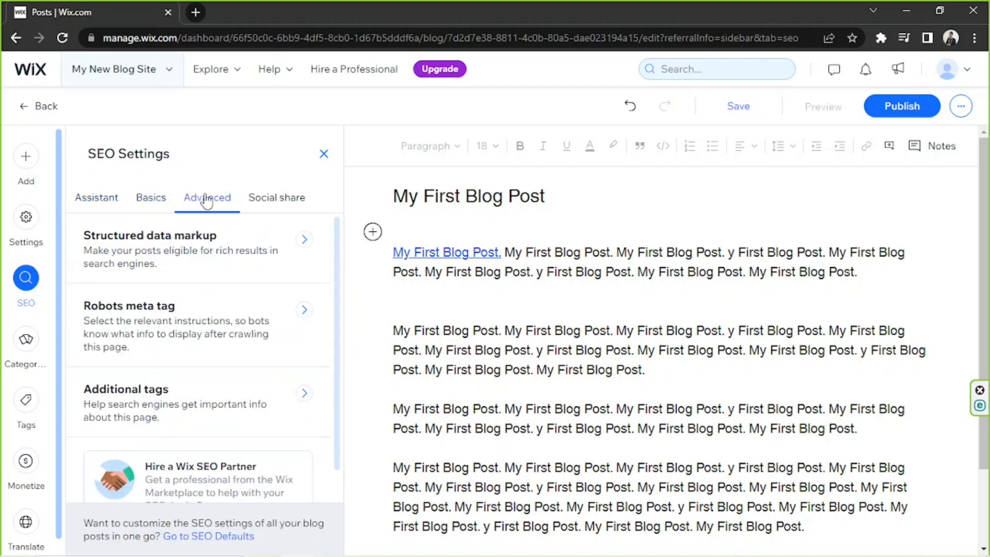
click(291, 200)
scroll(241, 340, down, 5)
scroll(239, 339, up, 5)
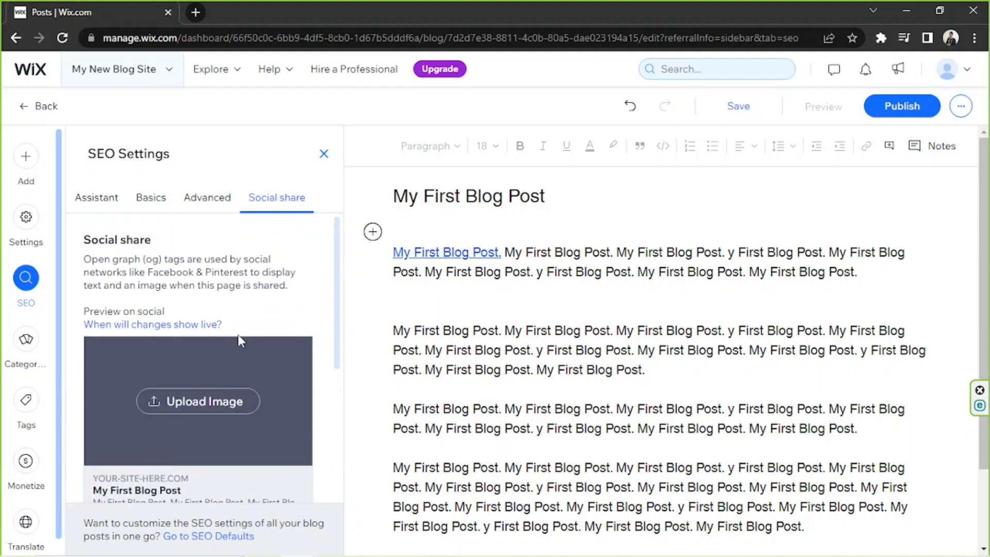
- View the post's category options and the entry field for its tags
click(24, 355)
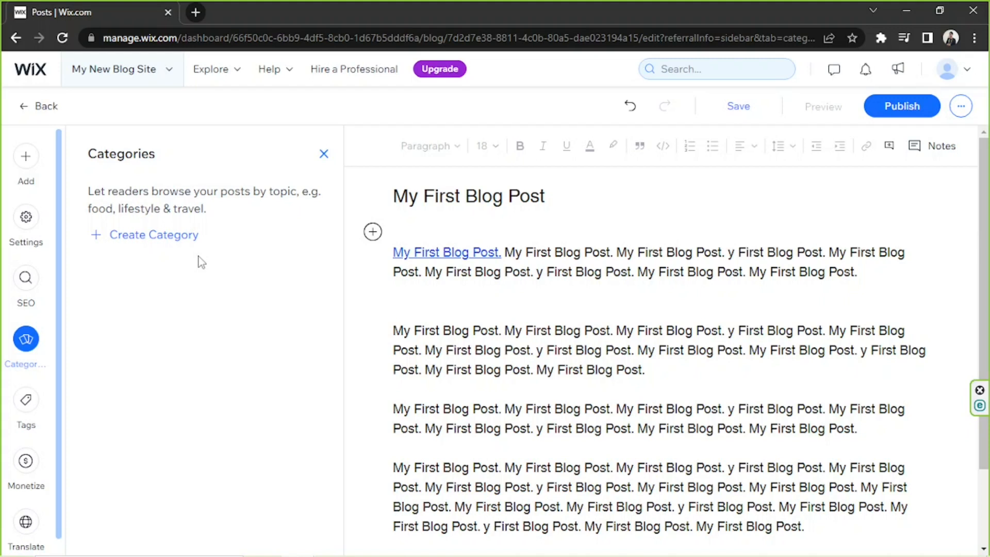
click(24, 409)
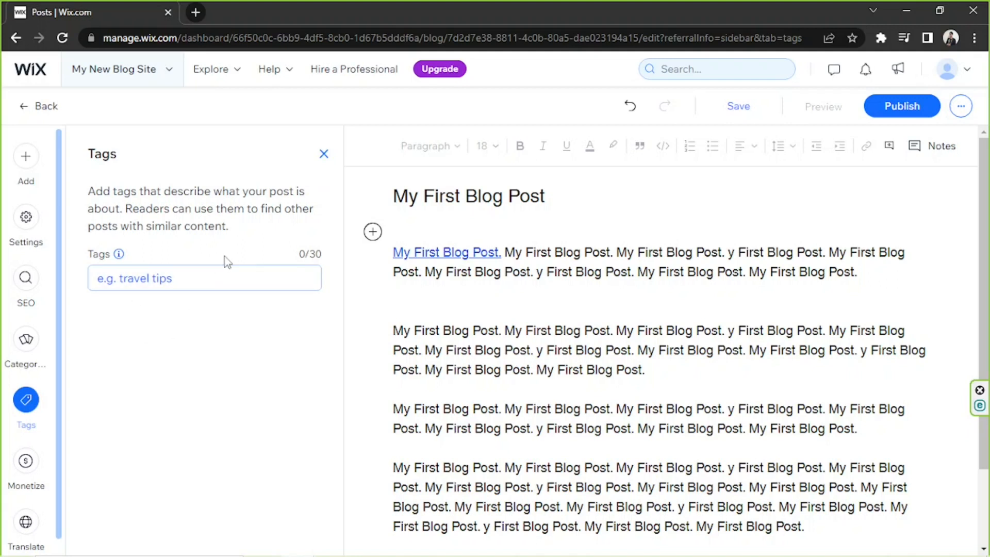
click(198, 280)
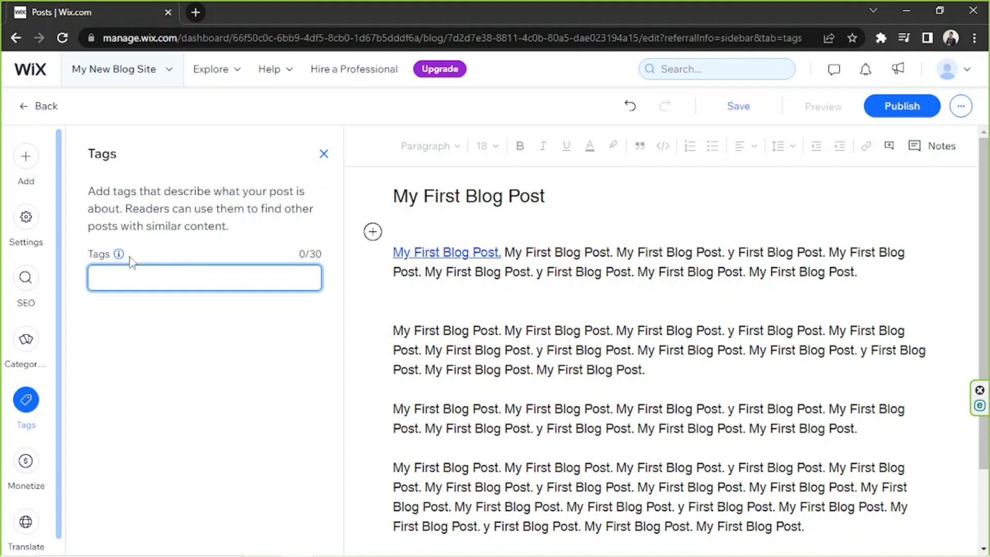
- View the subscription plan and translation options for the blog, and return to the blank line in the post body
scroll(6, 299, down, 1)
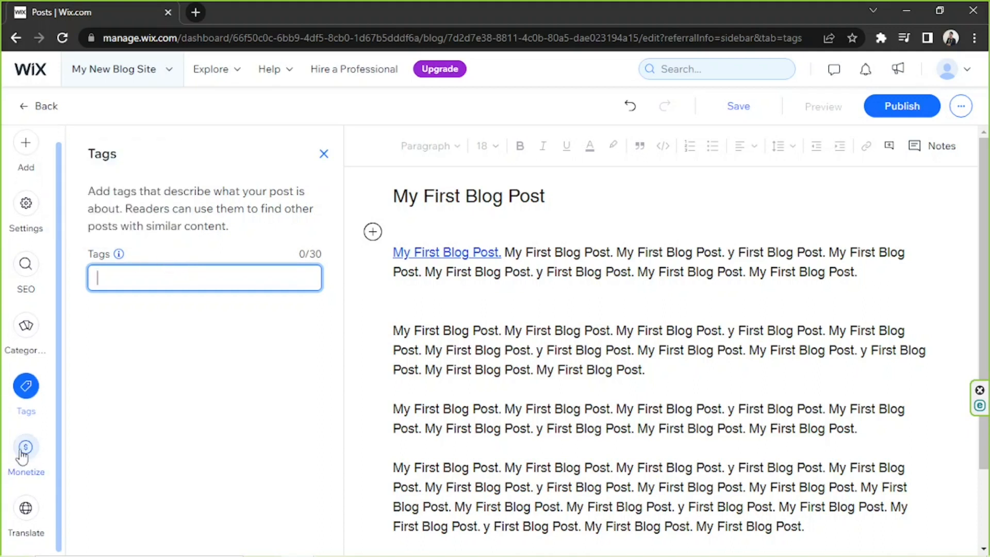
click(27, 457)
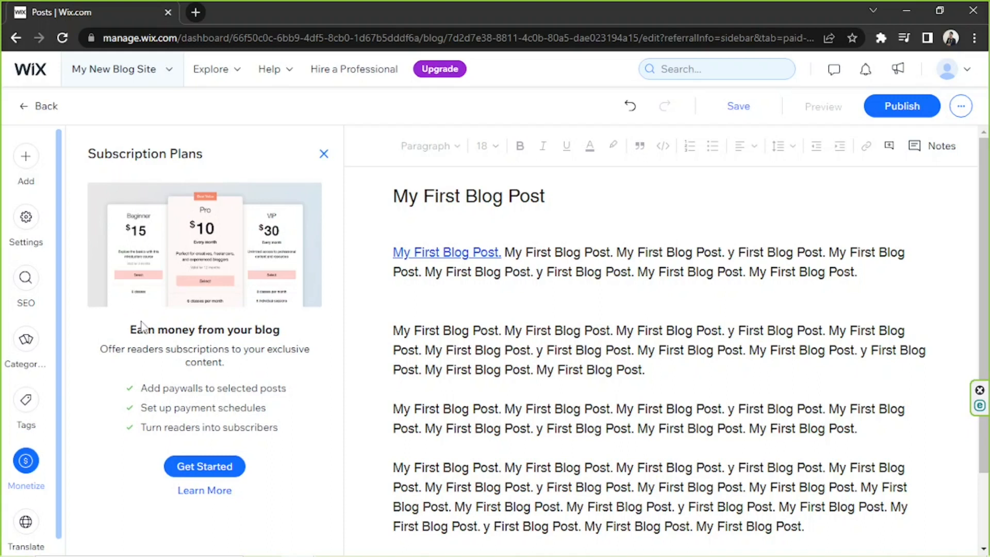
click(209, 467)
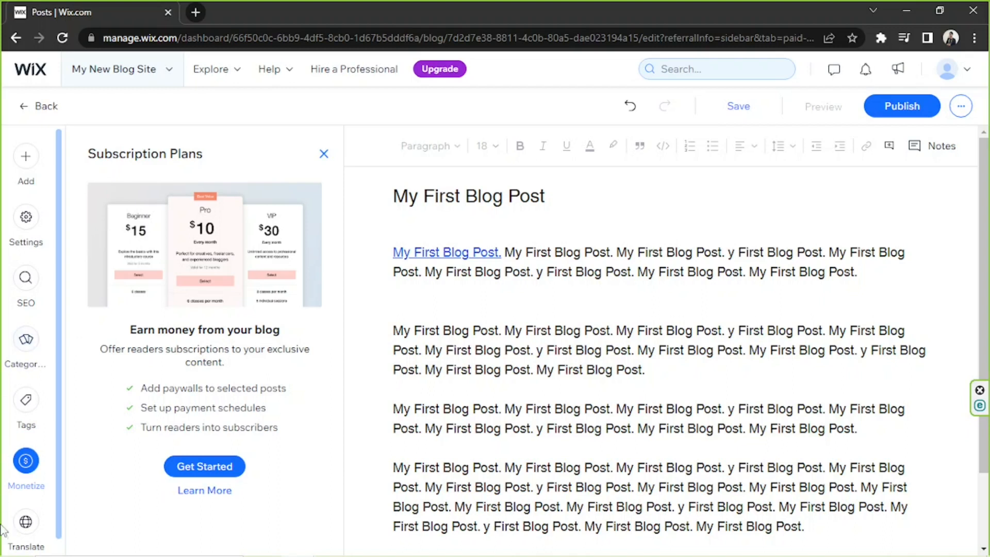
click(24, 524)
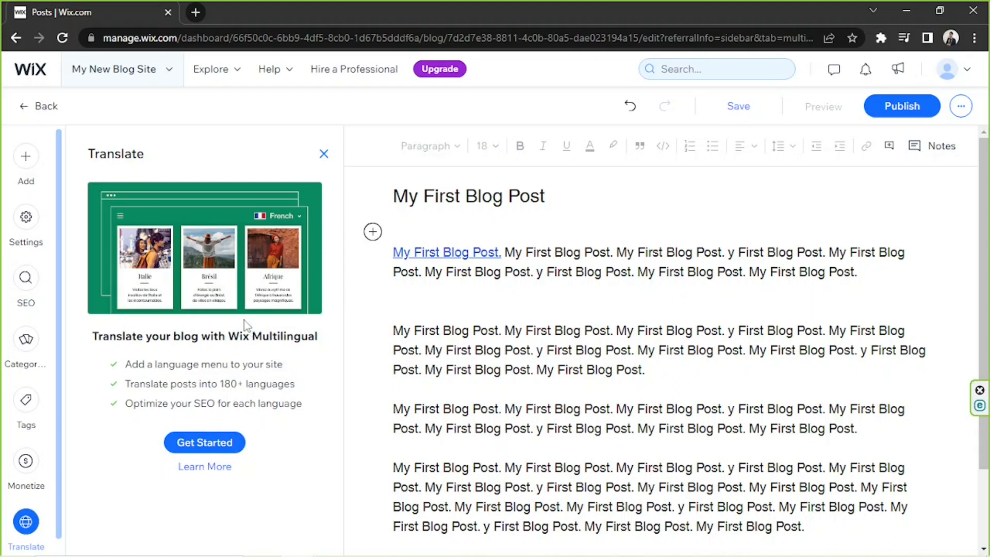
click(196, 447)
click(323, 154)
click(547, 313)
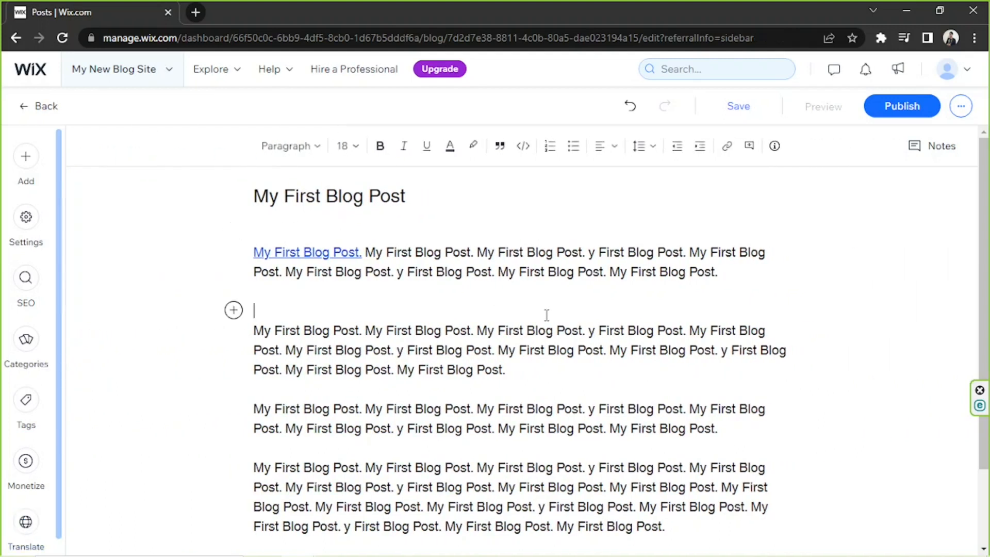
- Go back to the blog's posts list and view the actions available for the My First Blog Post draft
mouse_move(736, 110)
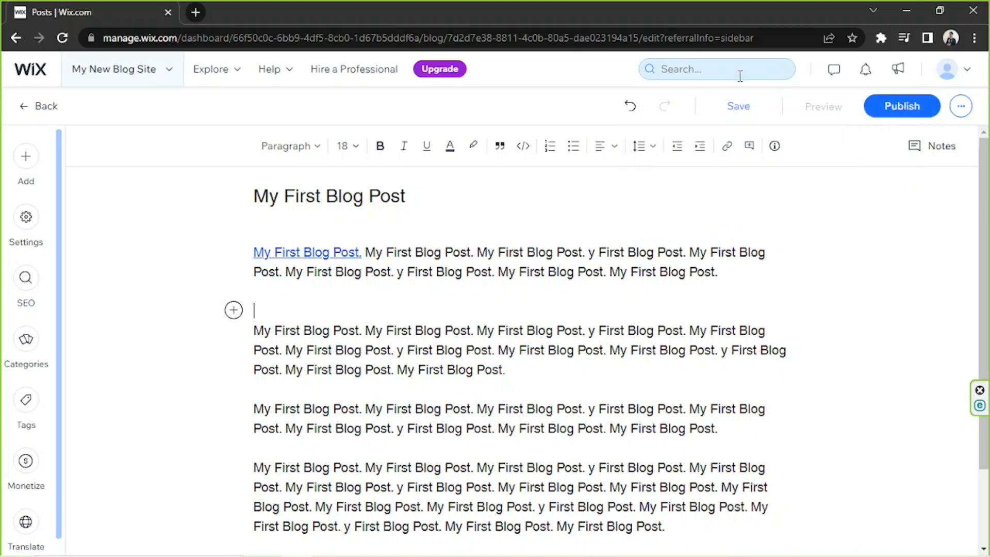
scroll(691, 252, down, 2)
scroll(691, 252, up, 2)
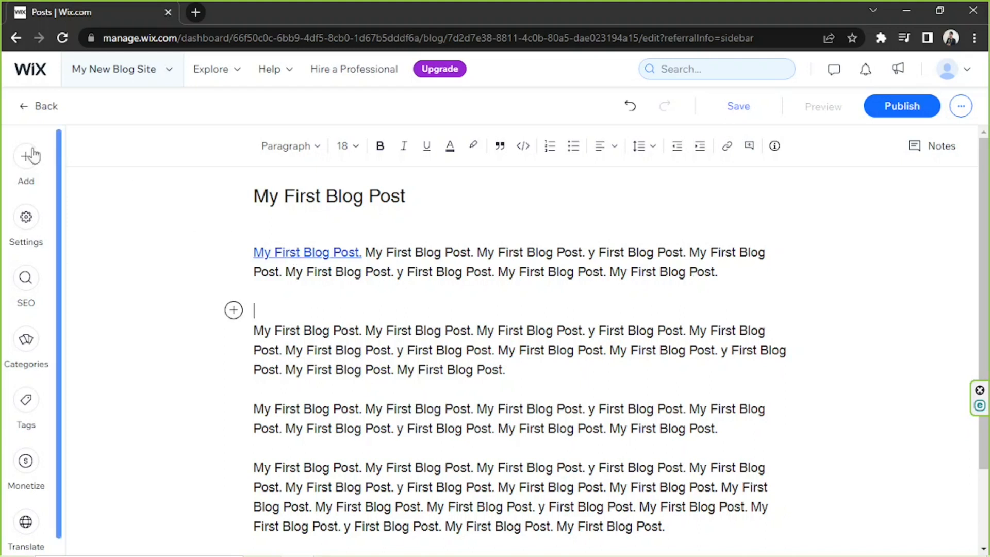
click(52, 112)
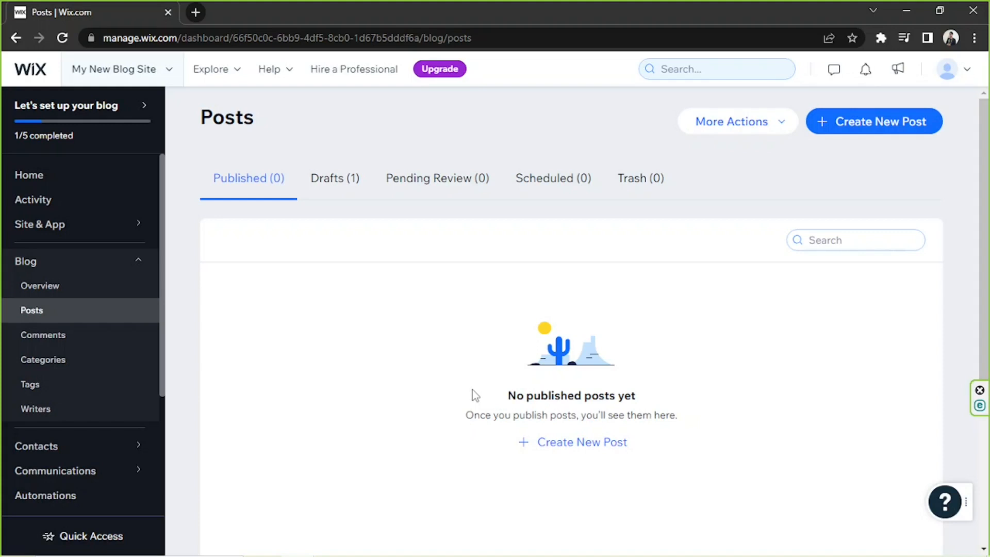
click(341, 188)
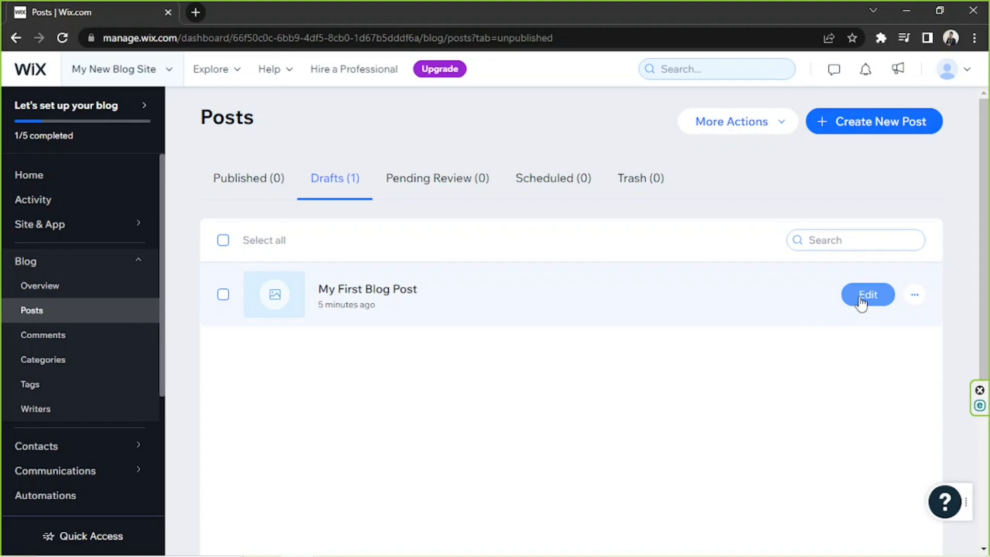
click(915, 295)
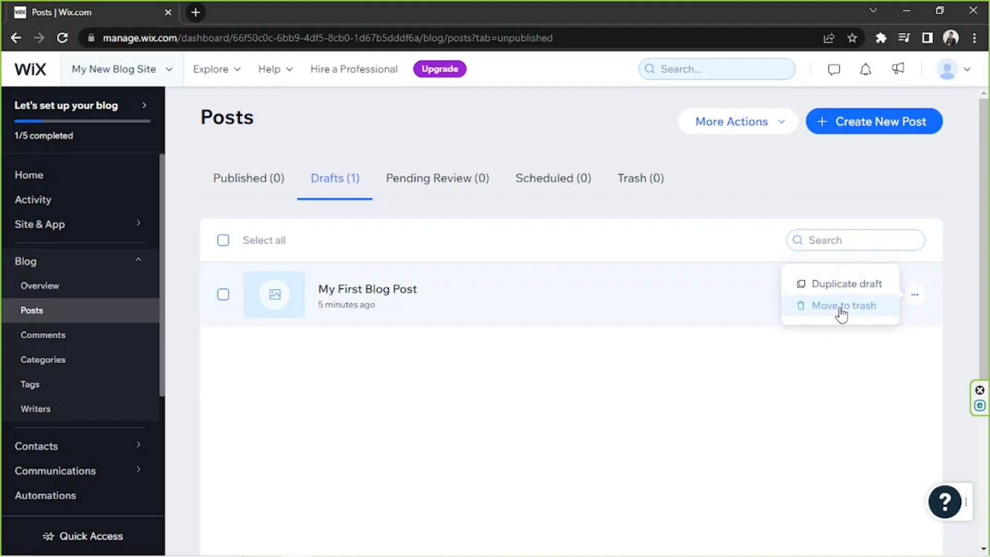
click(734, 357)
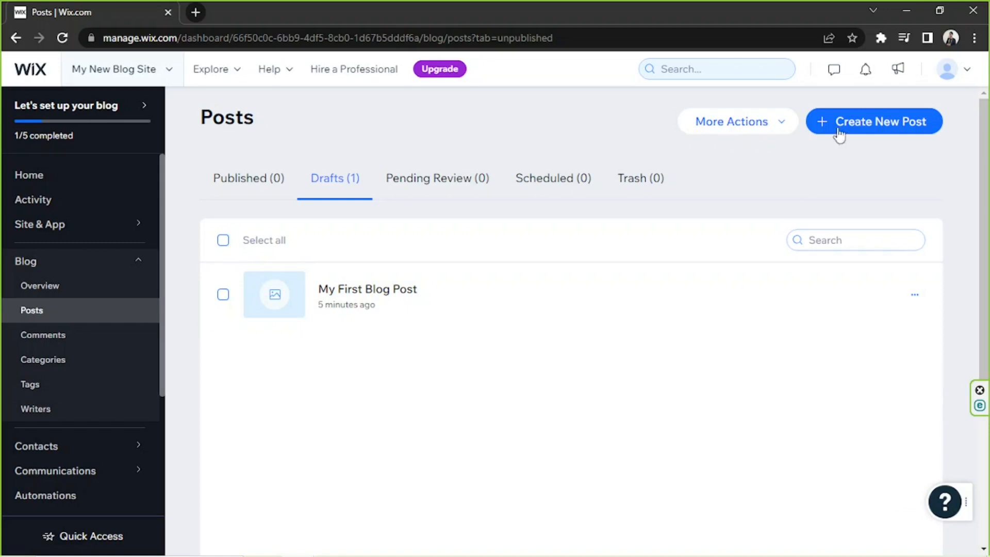
click(744, 129)
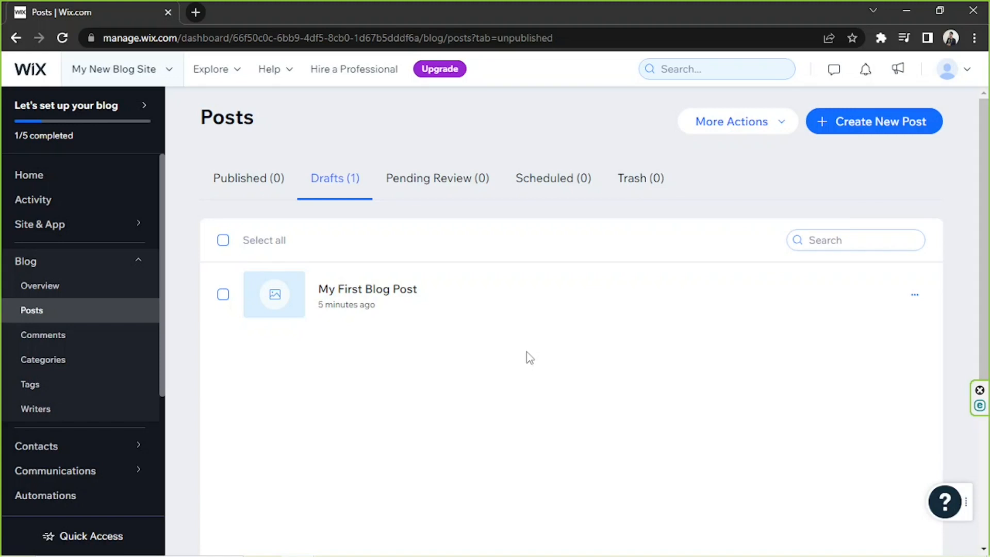
- View the blog's overview, posts and comments pages in the site dashboard
click(57, 293)
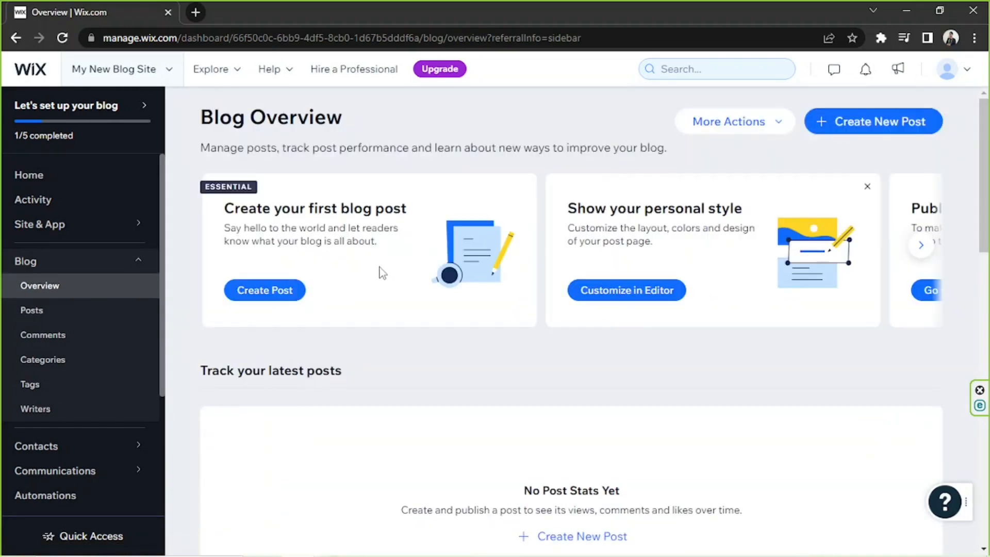
click(33, 313)
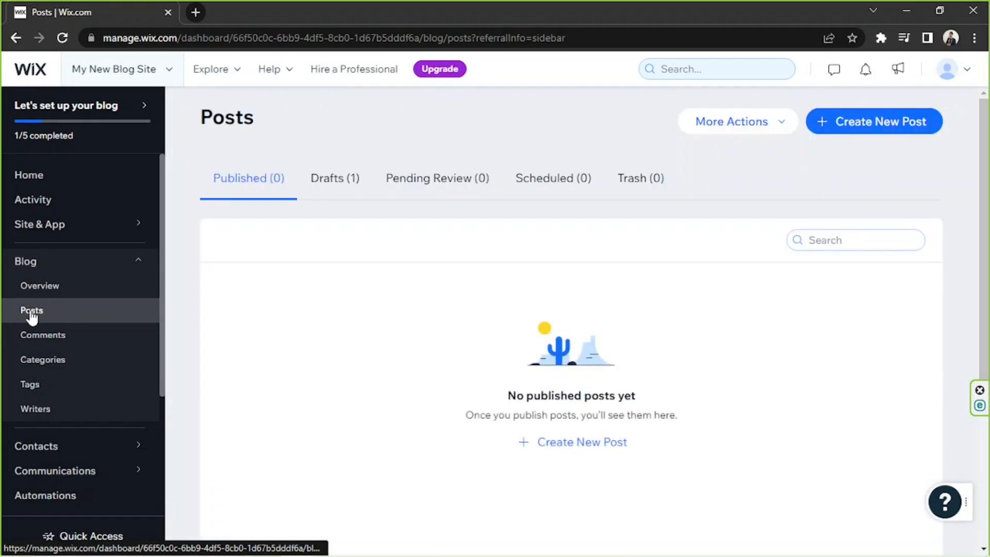
click(35, 338)
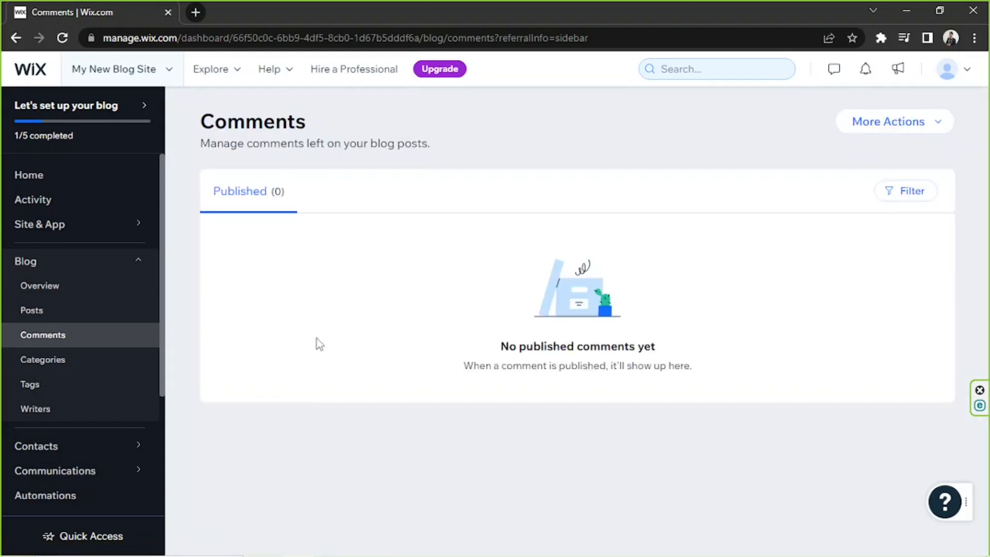
- Open the All Posts feed for renaming in the blog categories, and save it with its label All Posts
click(108, 368)
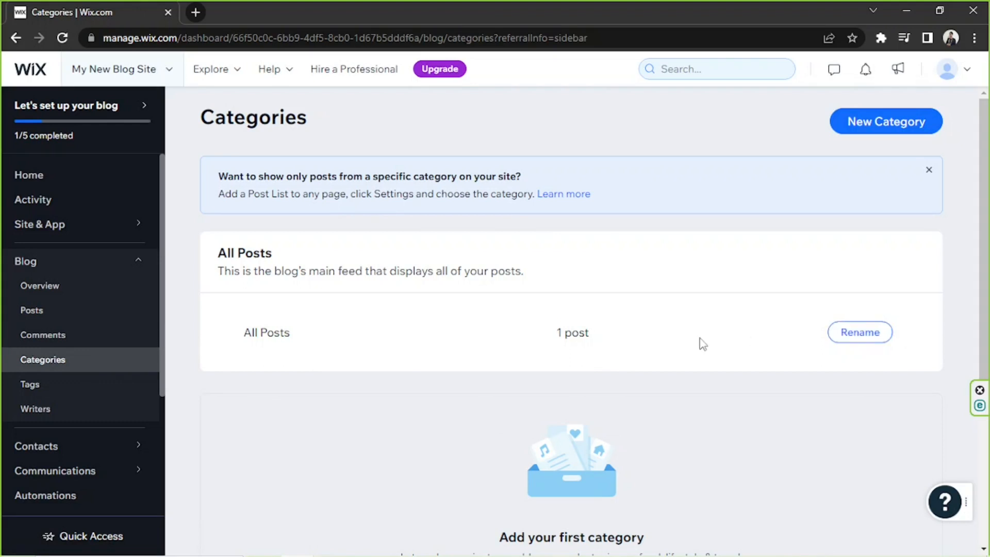
click(859, 333)
click(458, 318)
key(ctrl+a)
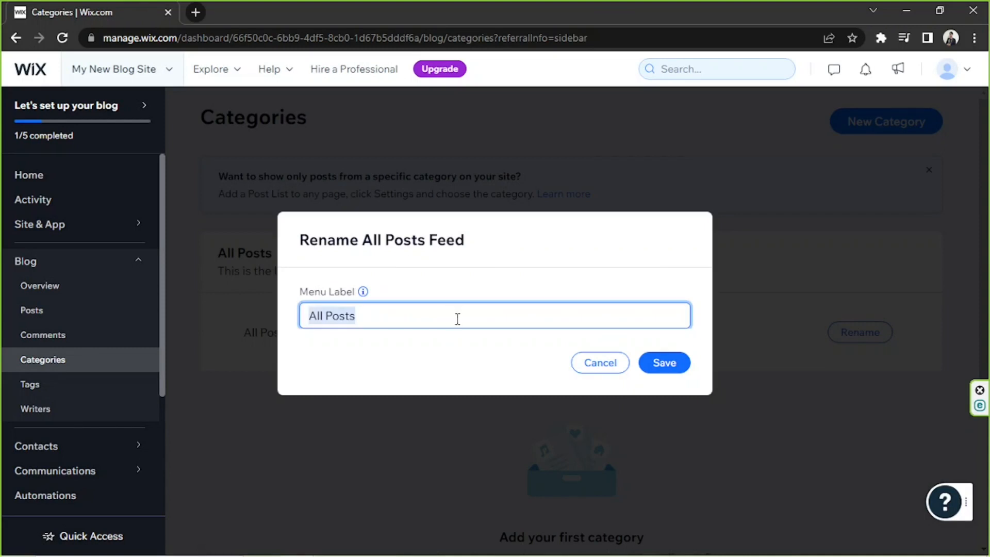
click(675, 367)
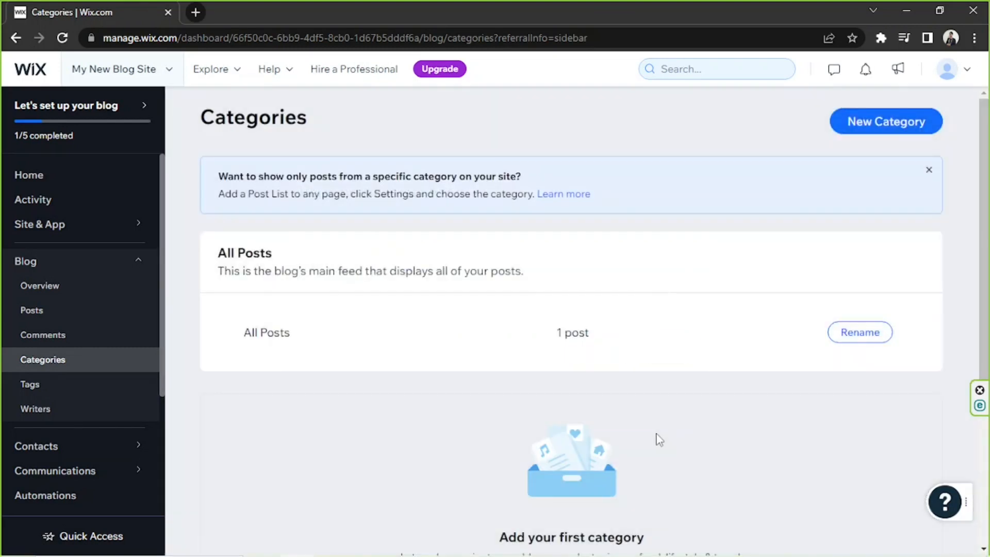
- View the blog's tags page, and inspect the owner's writer profile fields, leaving the profile without saving
click(41, 391)
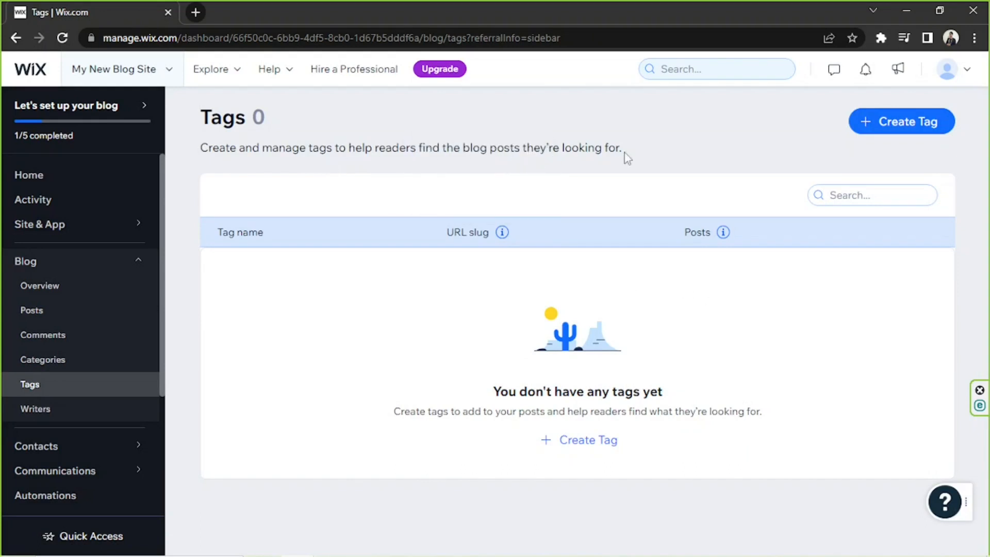
click(66, 415)
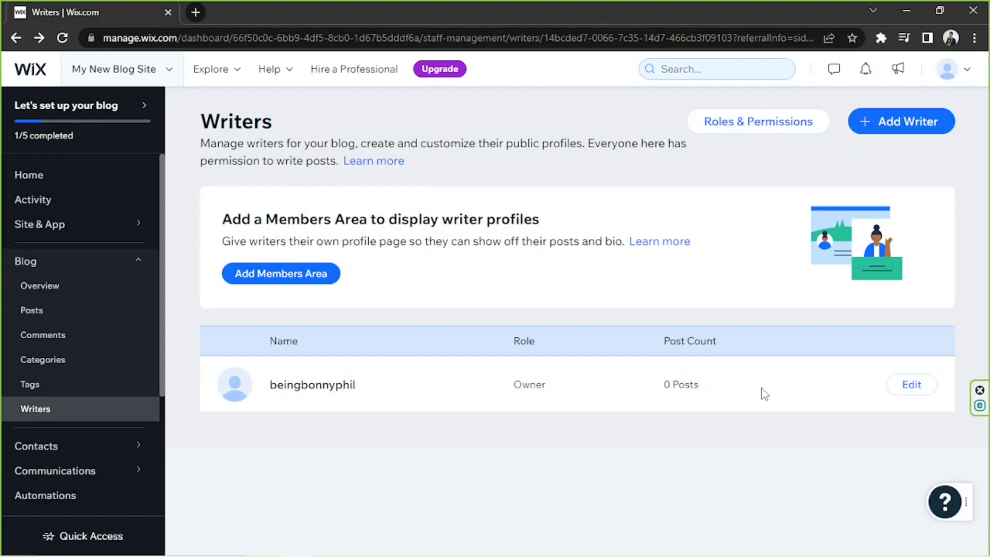
click(912, 386)
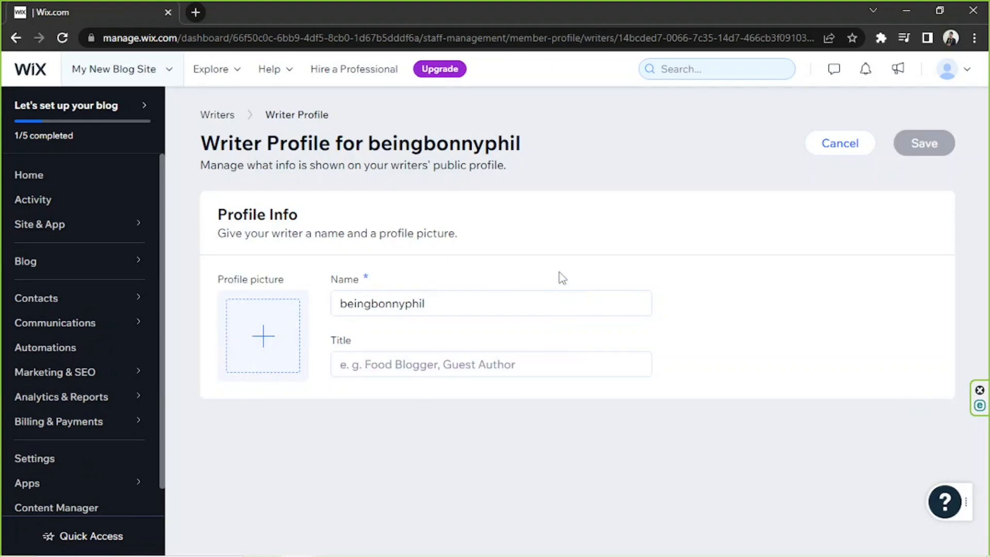
double_click(499, 303)
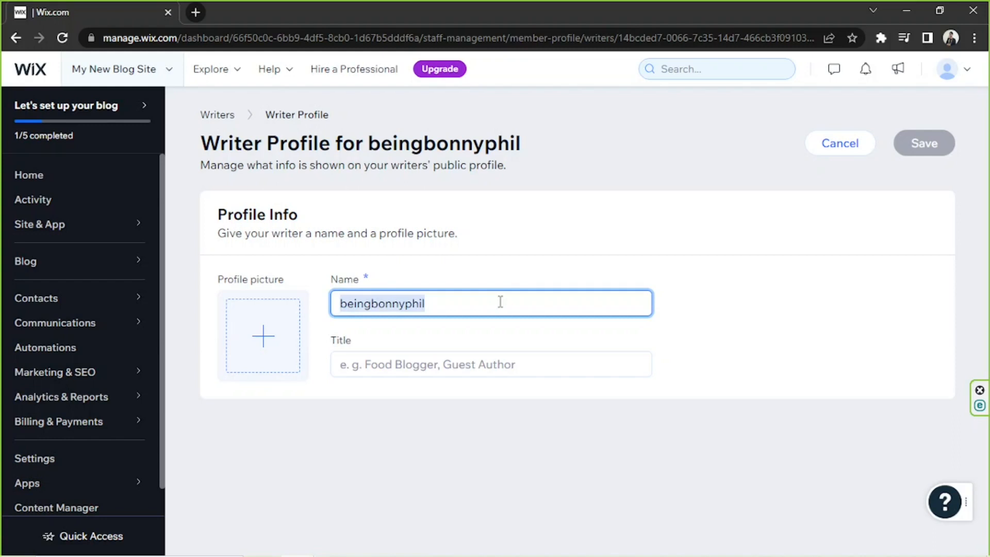
click(471, 371)
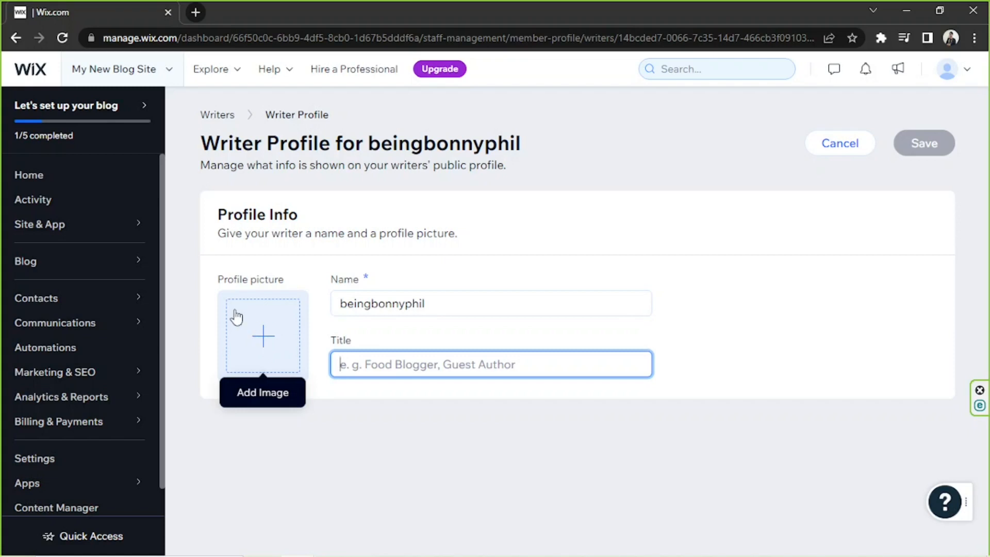
click(841, 150)
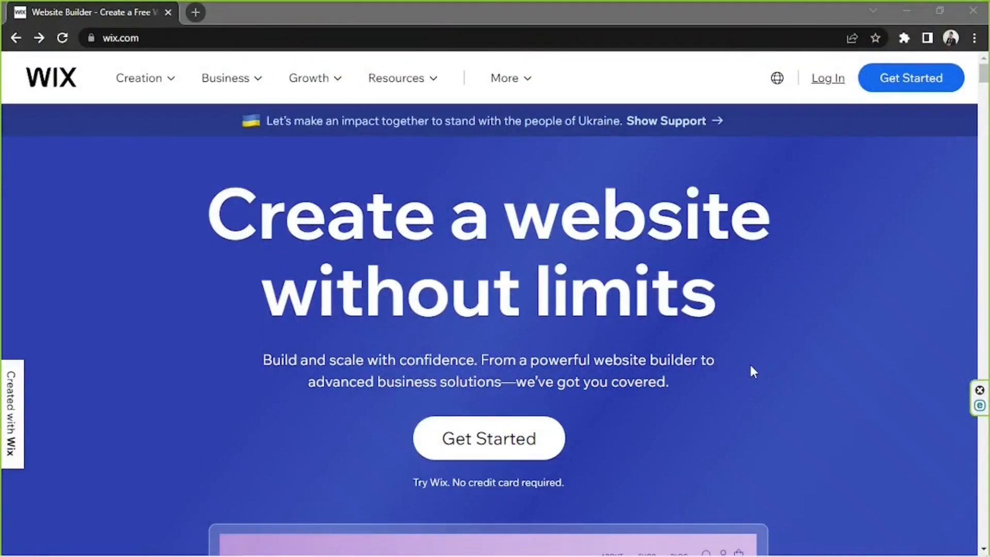
- Start creating a new Wix website intended for myself, my business or a friend
click(249, 38)
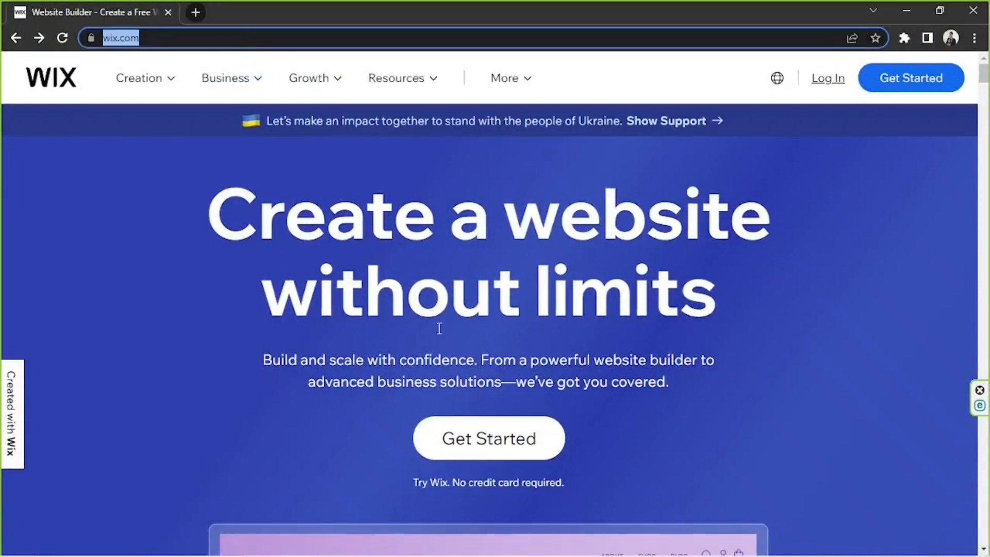
click(698, 366)
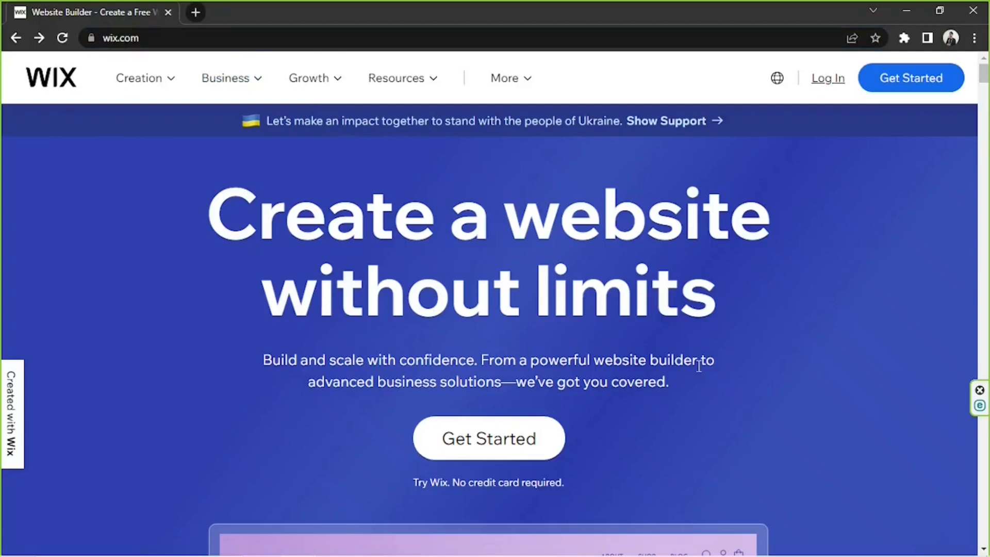
click(503, 452)
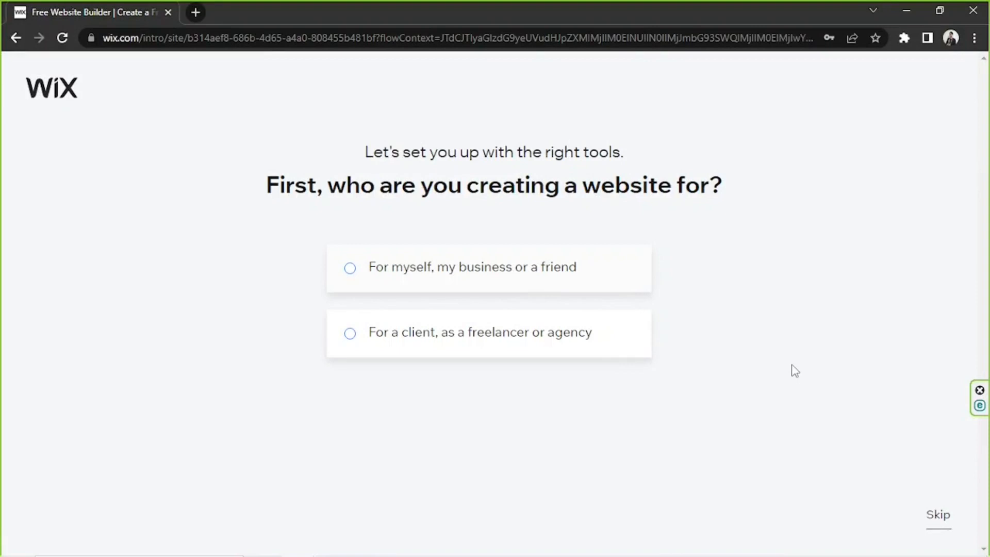
click(649, 282)
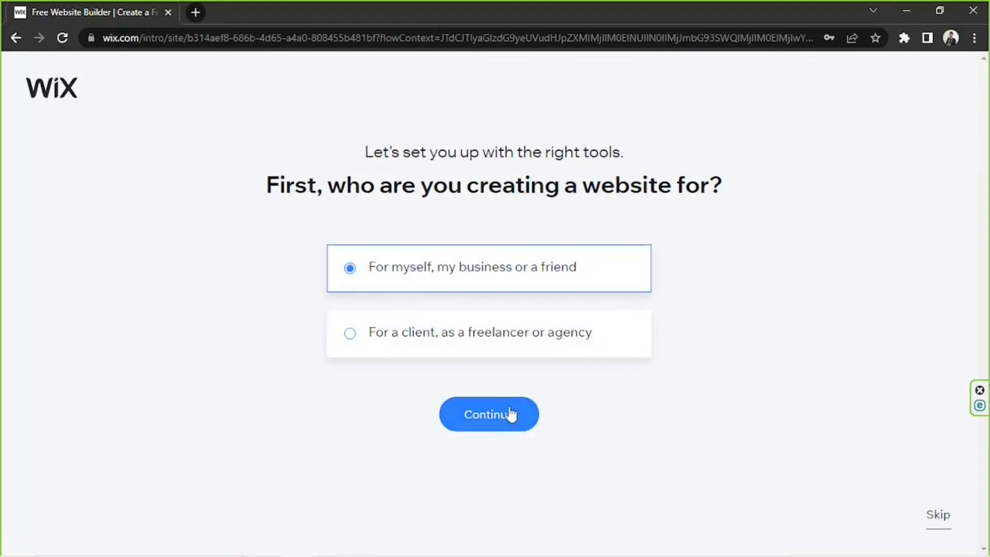
click(511, 414)
- Set the kind of website to Blog and name the site My Blog
click(333, 324)
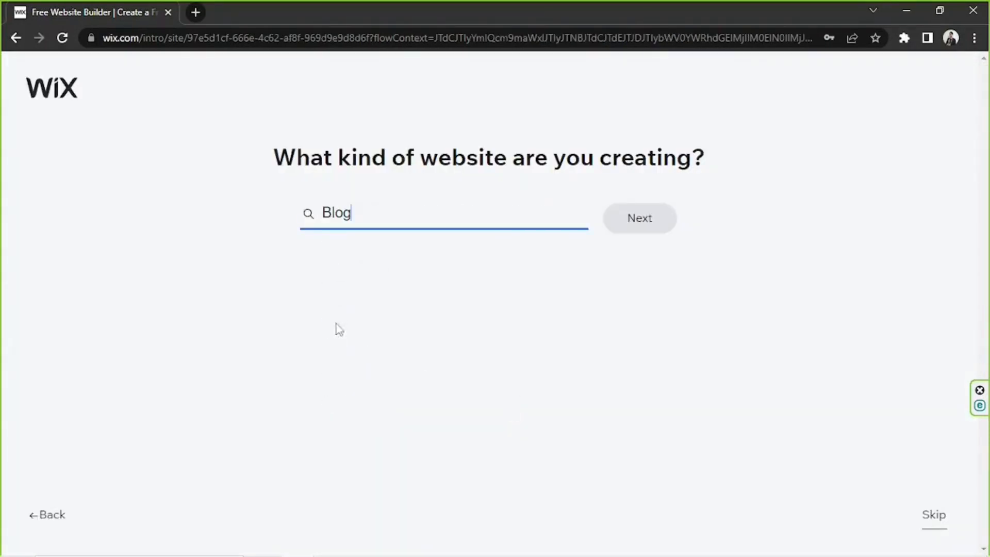
click(638, 224)
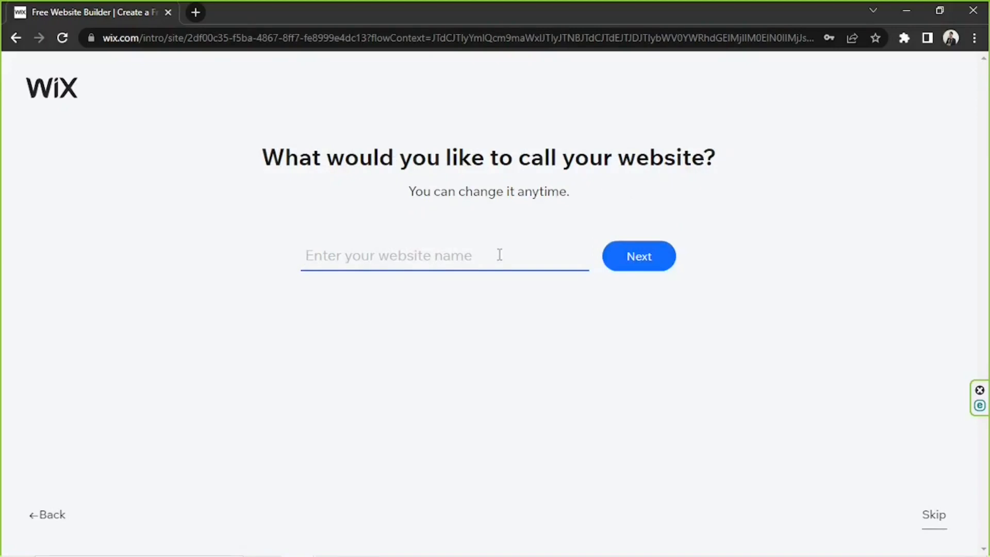
text(My Blog)
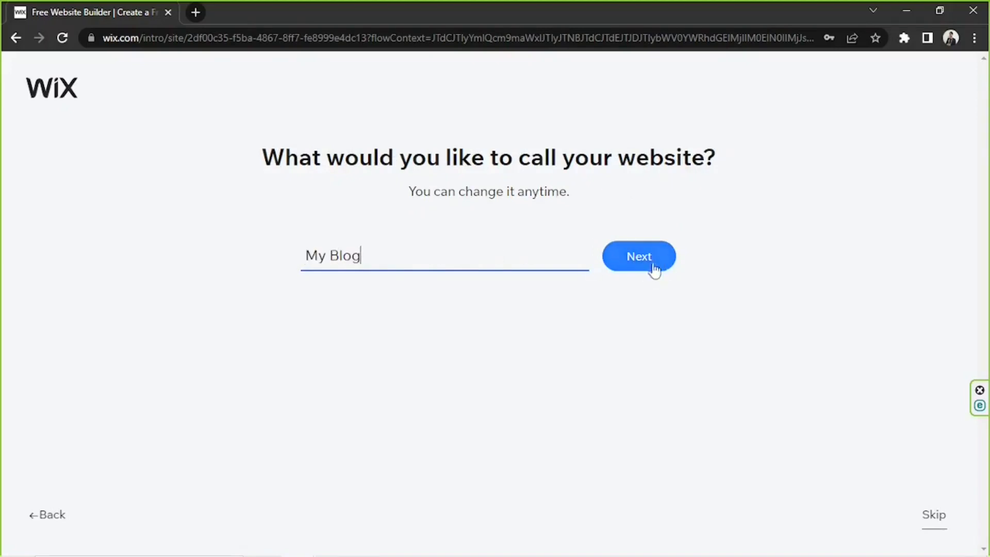
click(656, 264)
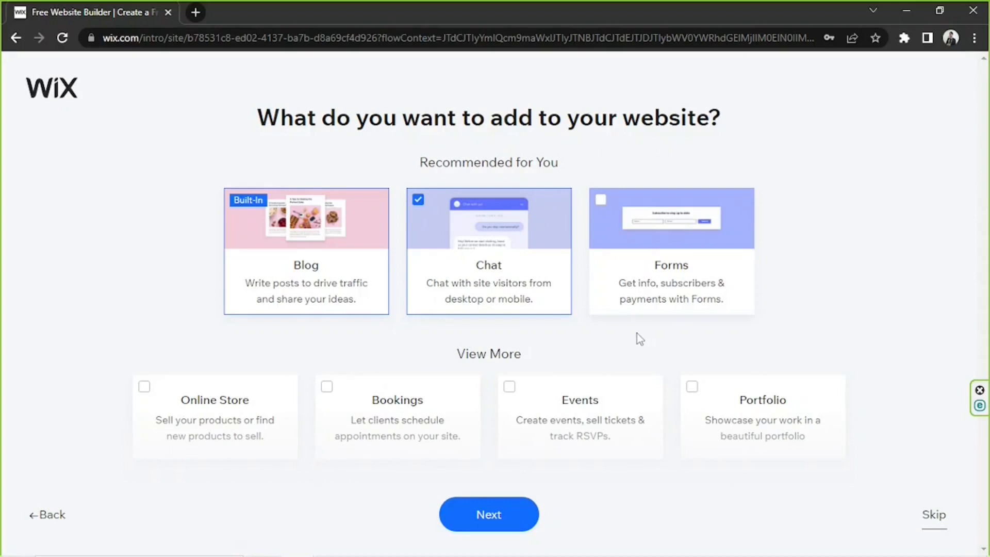
- Deselect the Chat feature, keep only the built-in Blog, and continue to the site's dashboard
click(465, 289)
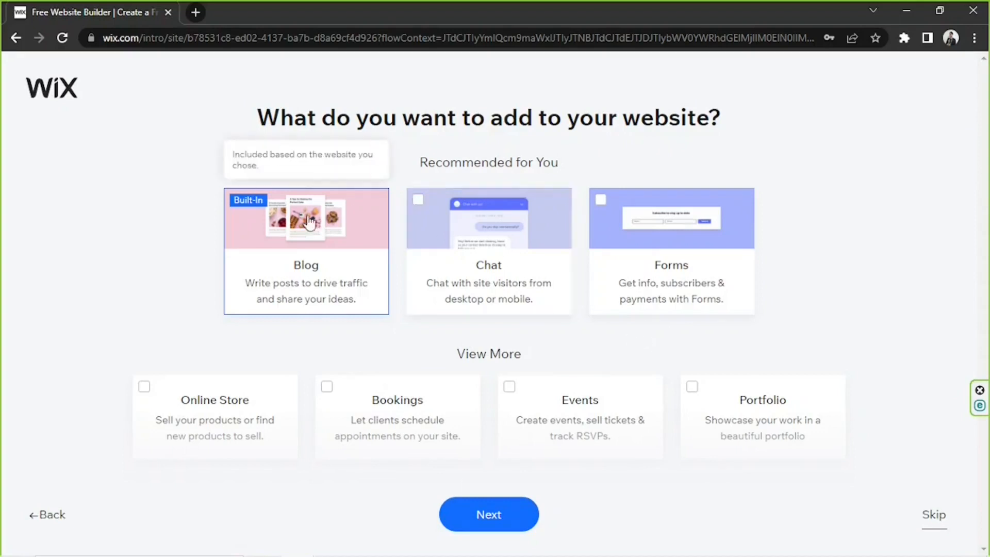
click(496, 516)
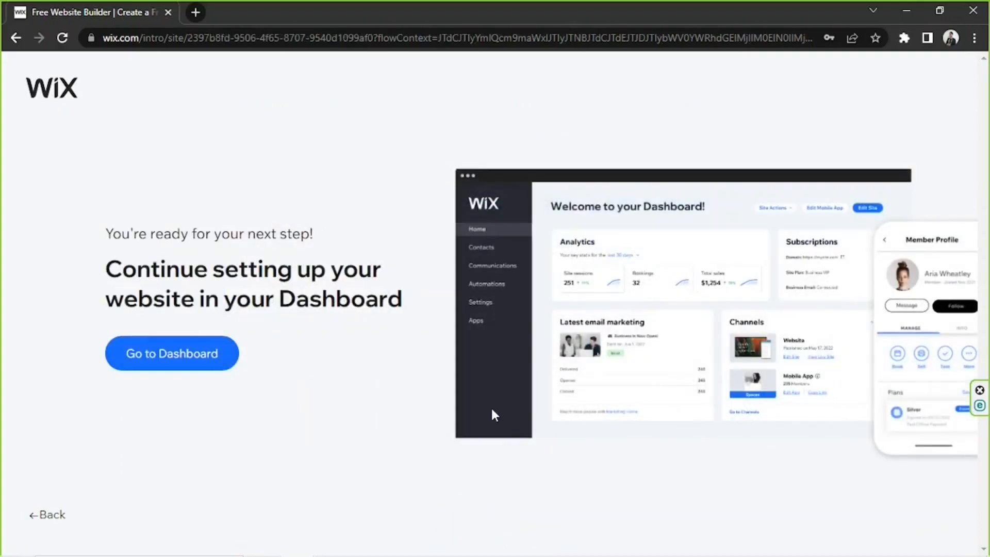
click(175, 358)
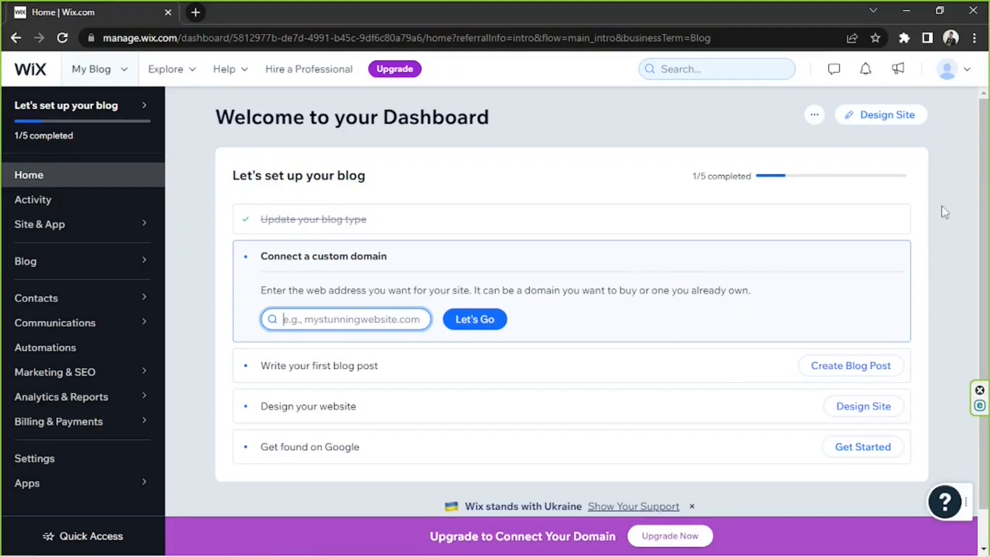
- Choose to design the site by customizing a designed template, and browse the blog website templates
click(879, 117)
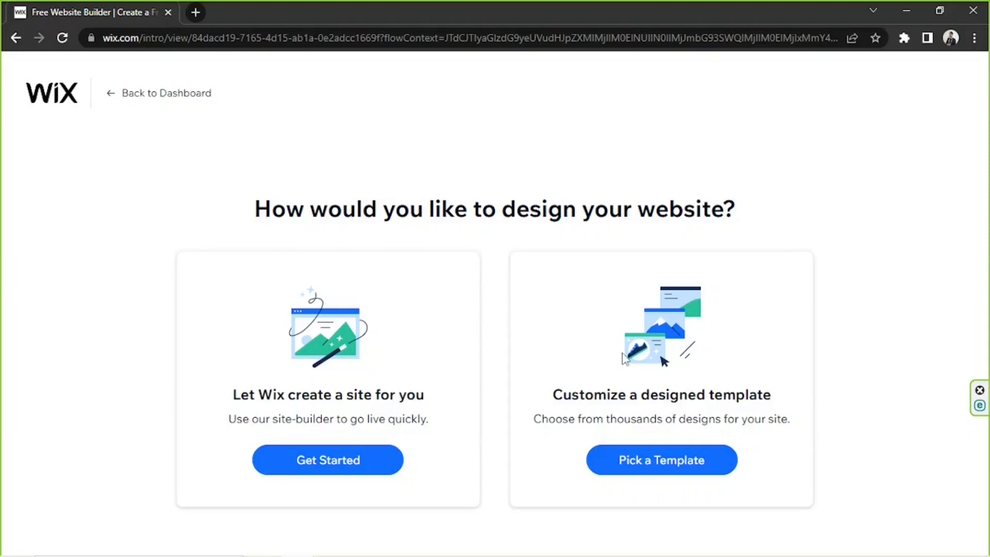
click(653, 462)
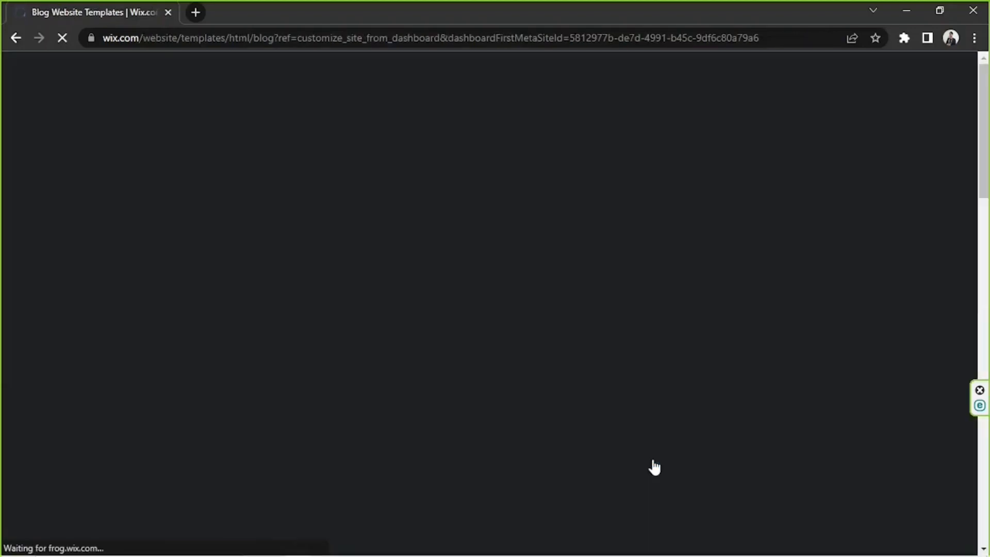
scroll(666, 285, down, 5)
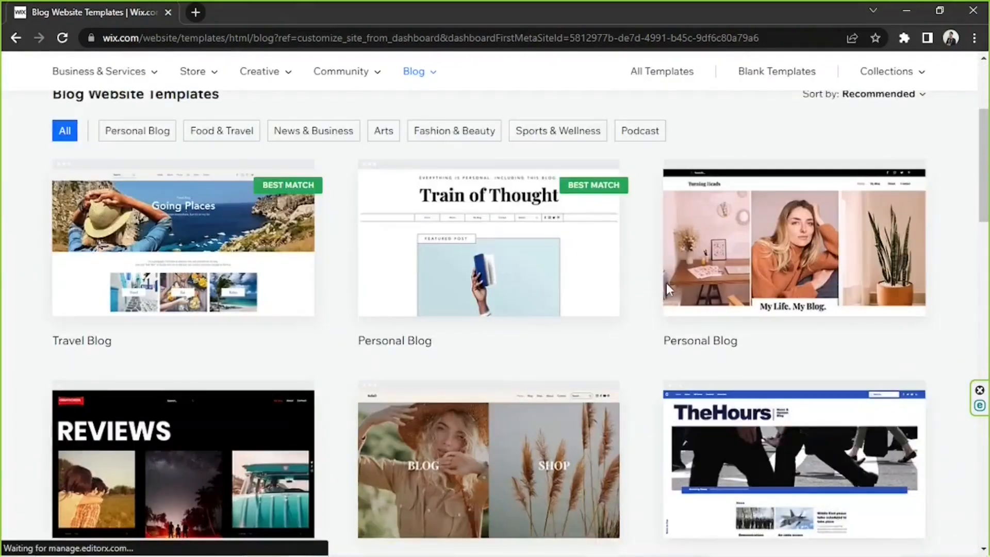
scroll(669, 287, up, 5)
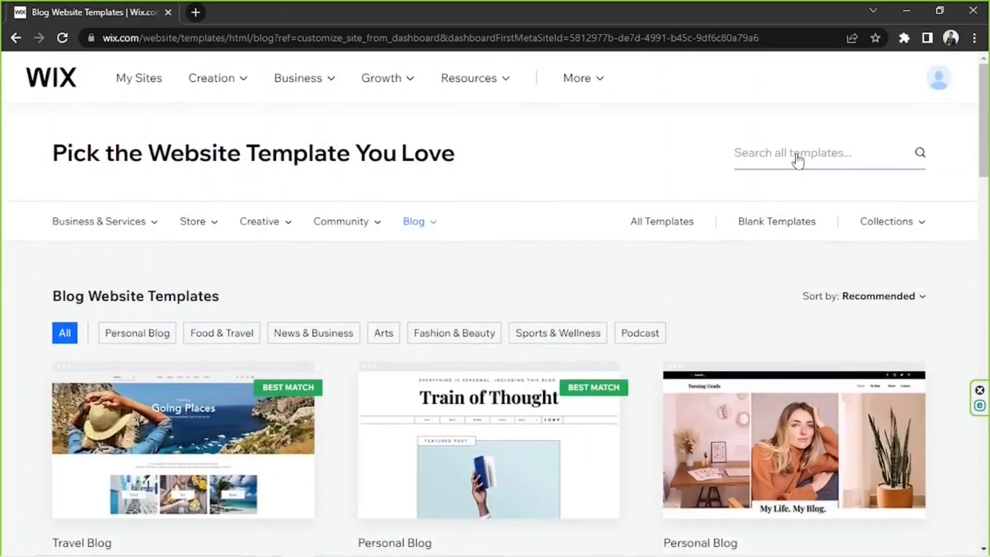
- View the blank website templates, and return to the blog website templates
click(798, 160)
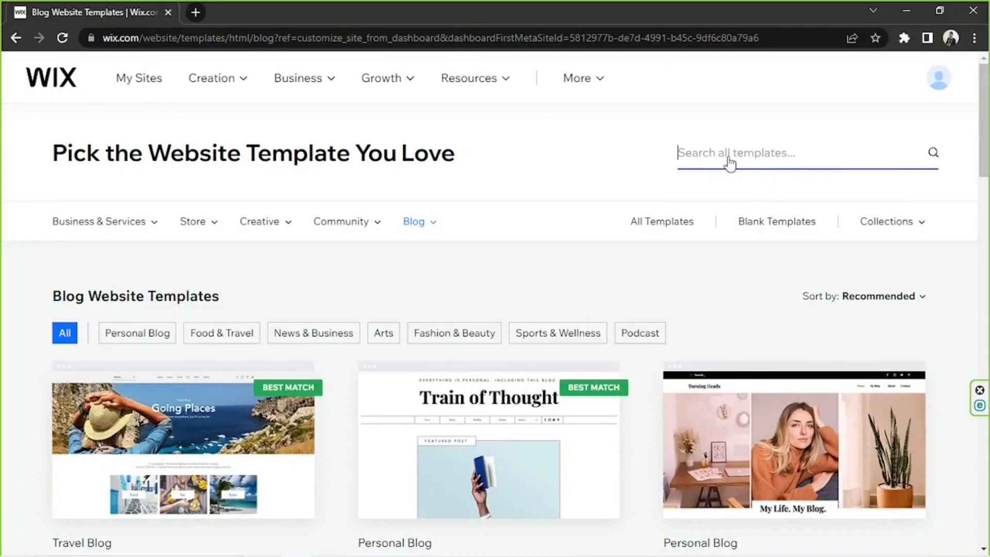
click(785, 215)
scroll(785, 215, down, 1)
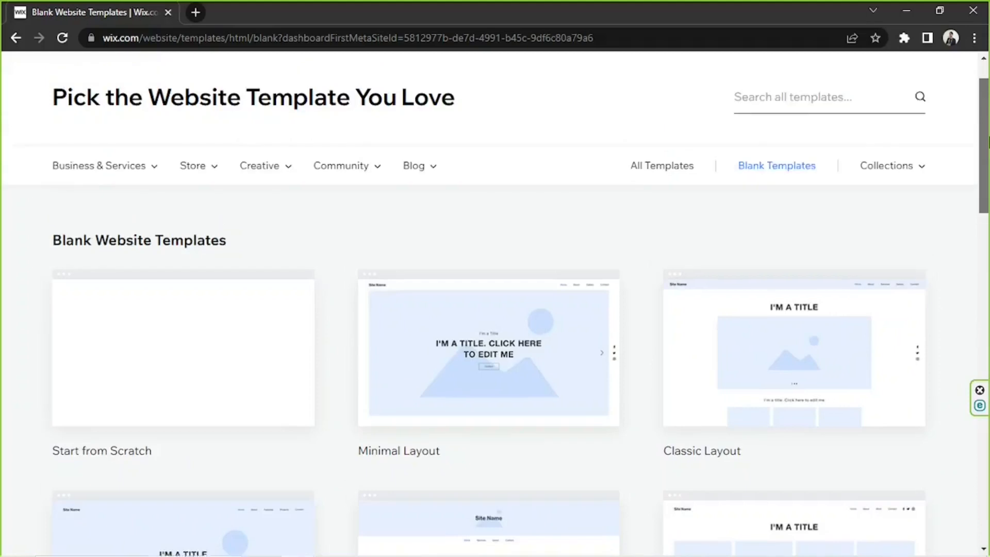
scroll(785, 214, up, 1)
click(680, 198)
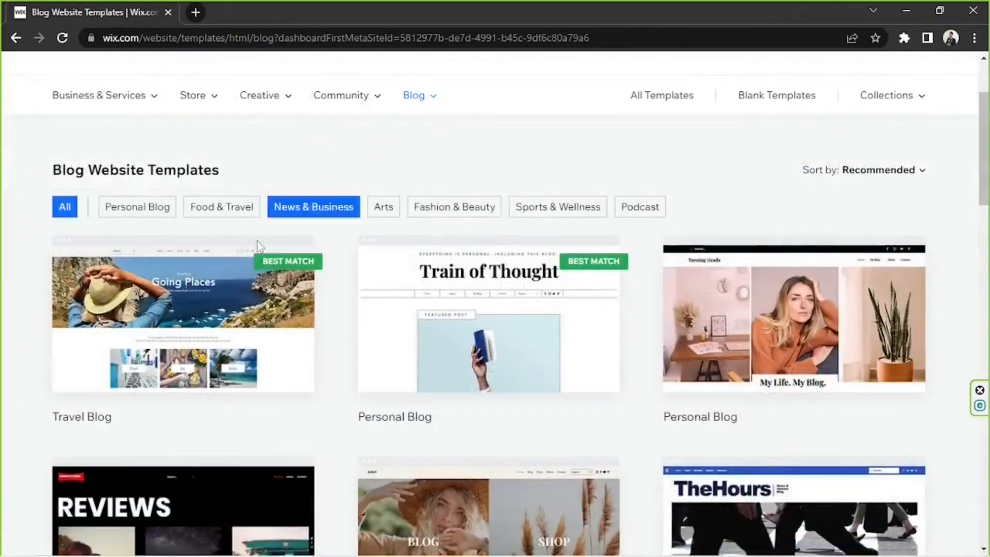
- Open the Travel Blog template for editing, and dismiss the AI site content dialog
mouse_move(193, 301)
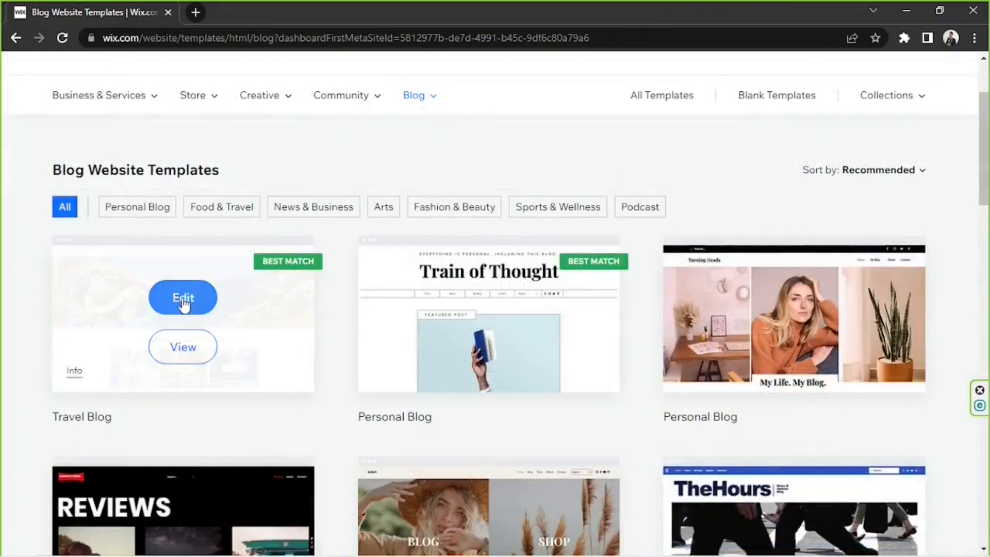
click(186, 302)
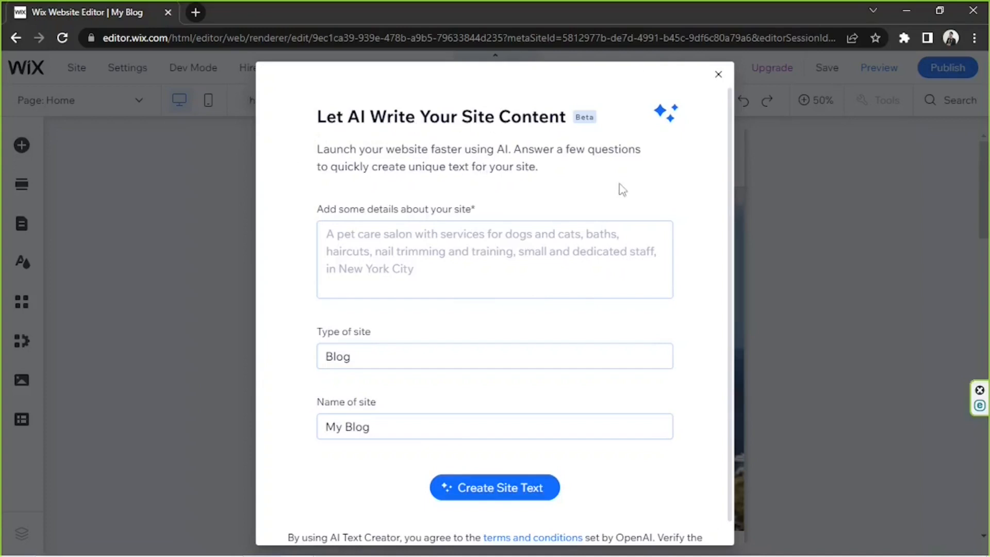
click(717, 78)
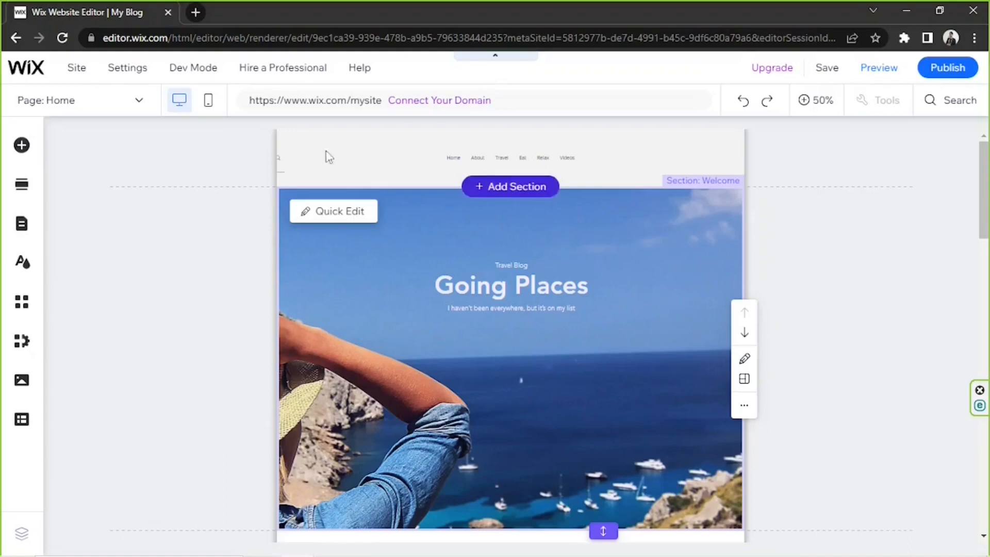
- Upload both images from the Wix Sample Media folder to the site files, without adding them to the page
click(26, 381)
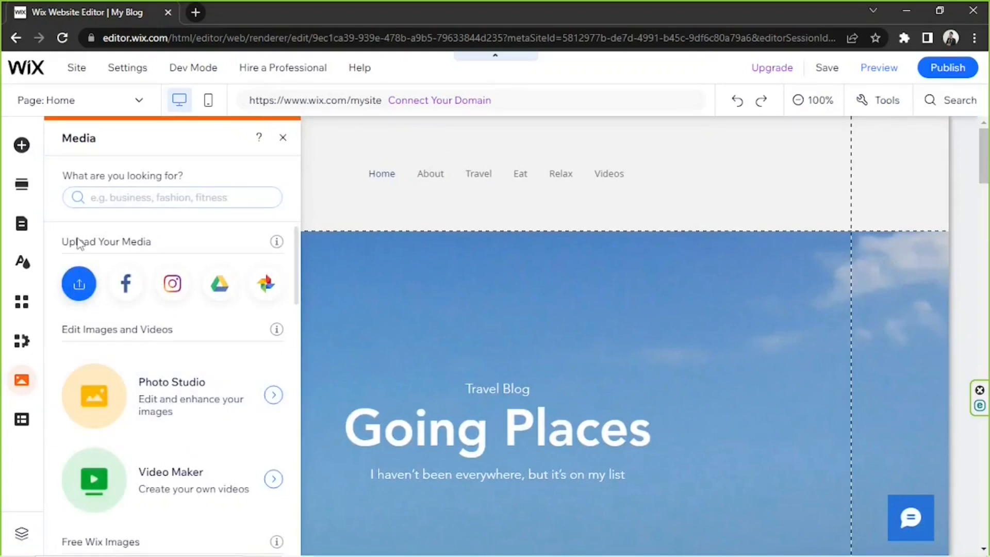
click(78, 285)
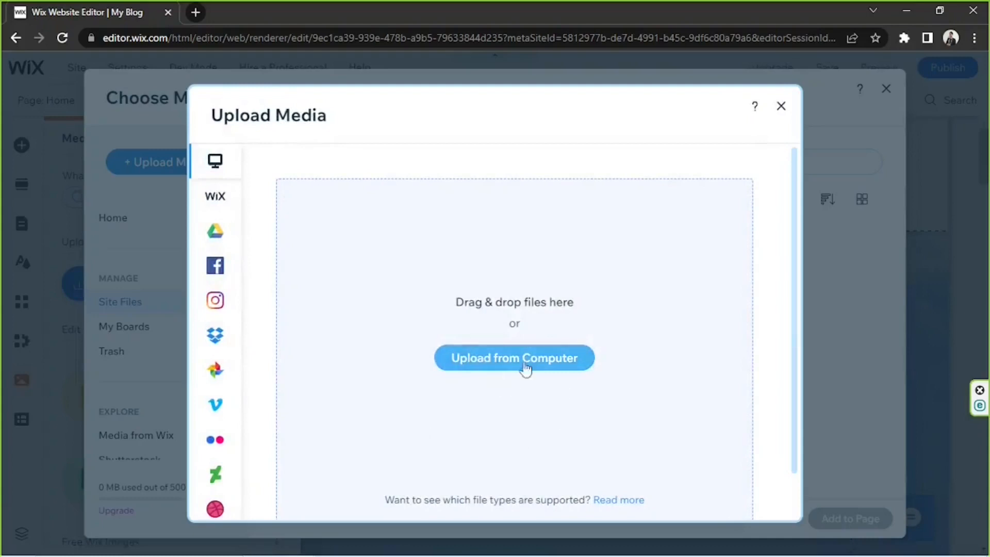
click(511, 367)
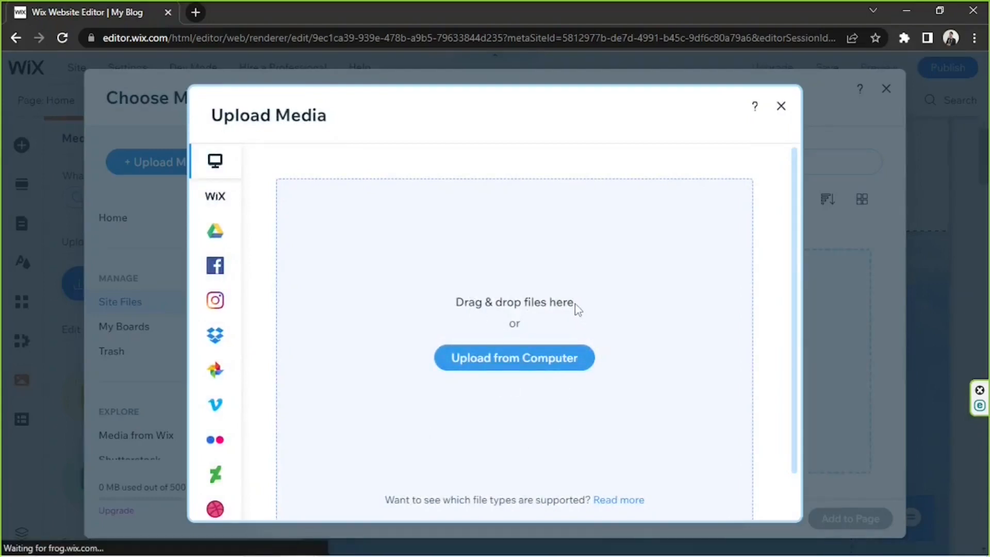
drag(394, 298, 221, 165)
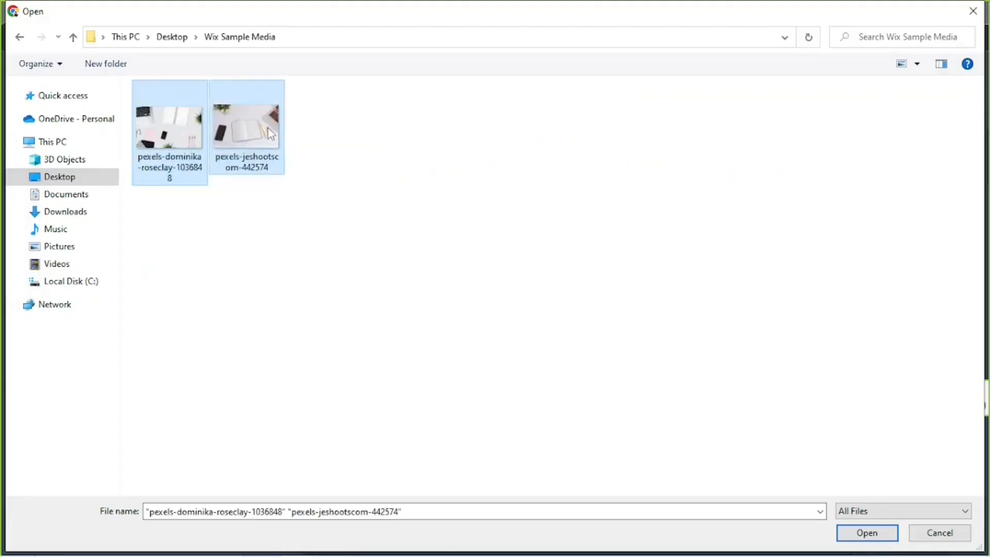
click(866, 532)
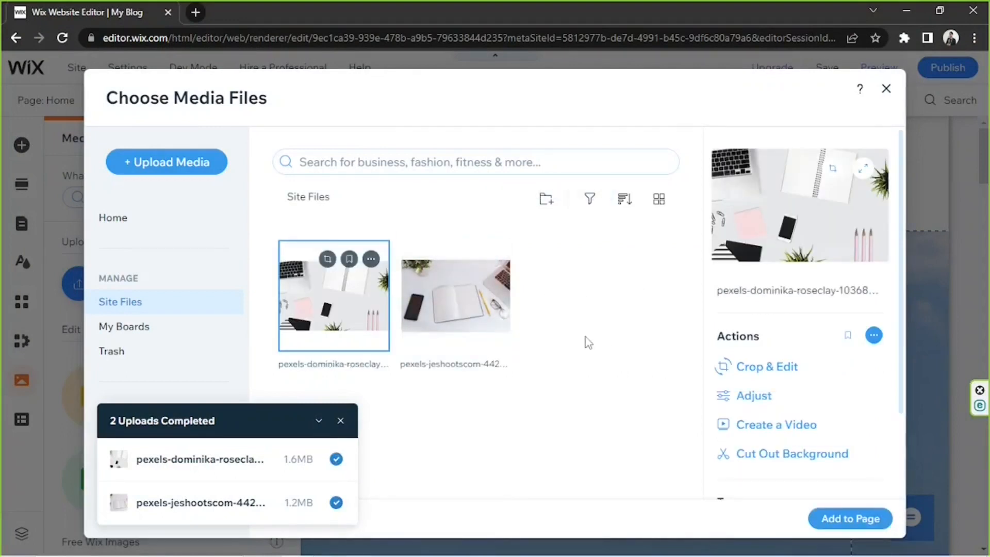
click(887, 91)
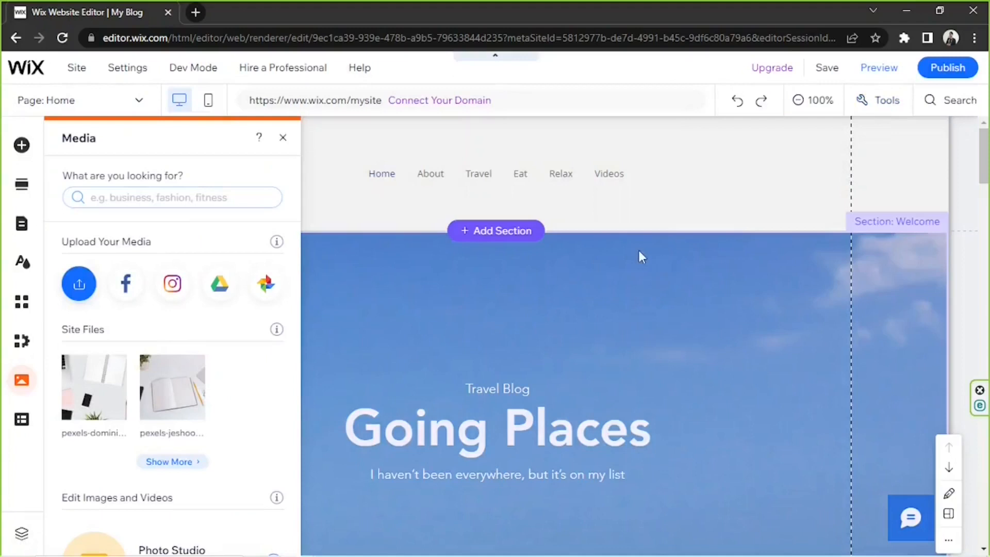
- Replace the Going Places heading in the Welcome section with My Blog
click(540, 435)
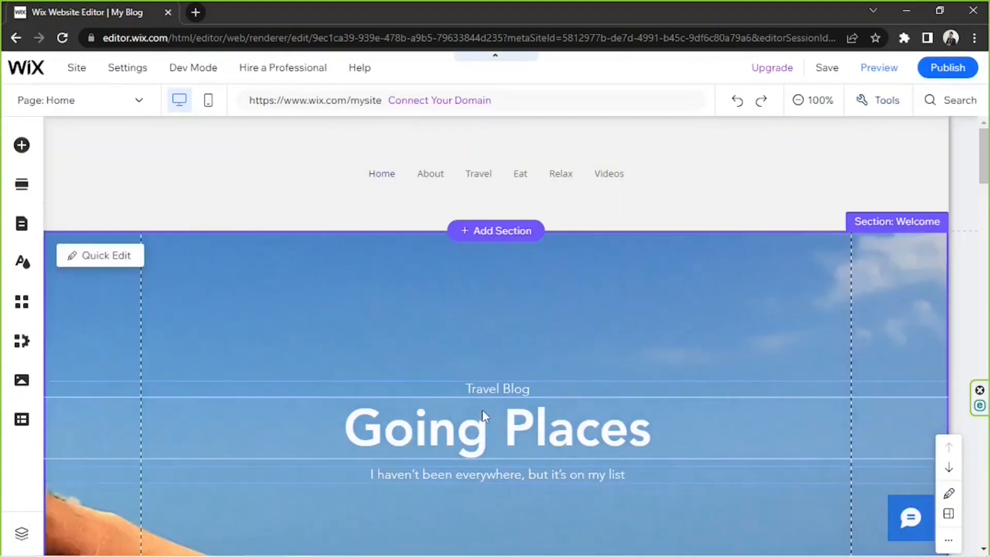
scroll(482, 410, down, 2)
click(483, 360)
double_click(484, 360)
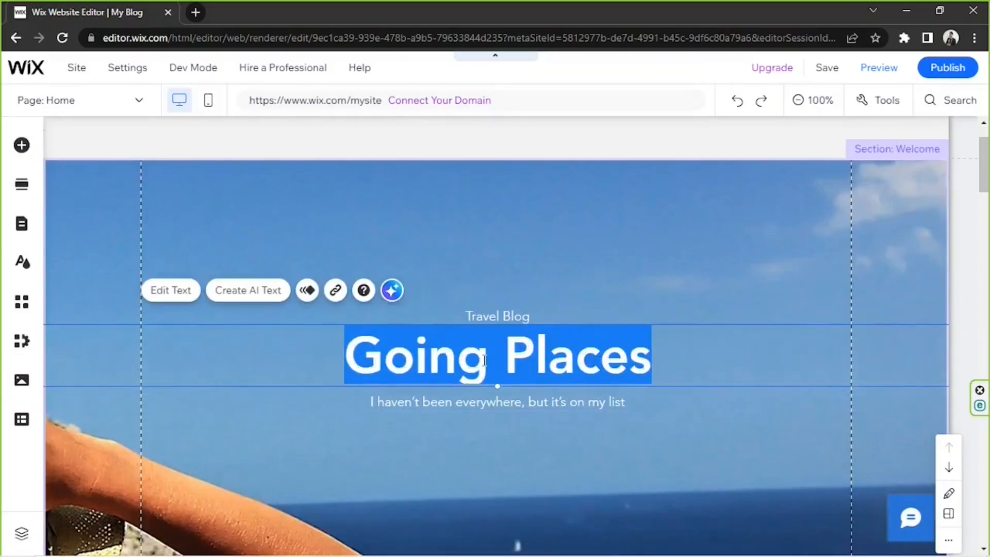
text(My M)
key(BackSpace)
text(Blog)
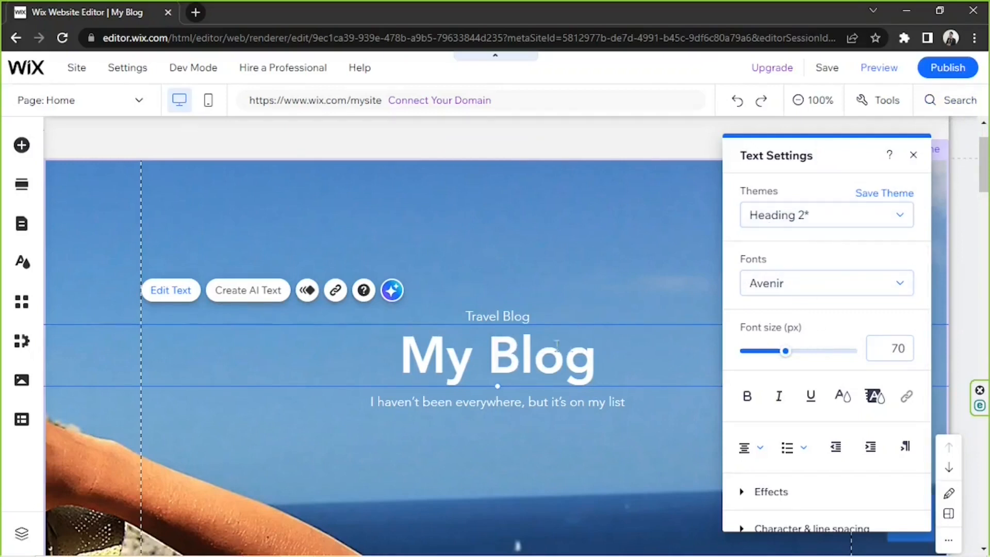
- Examine the heading's text settings, including its effects, character and line spacing, and vertical text options
drag(602, 354, 367, 352)
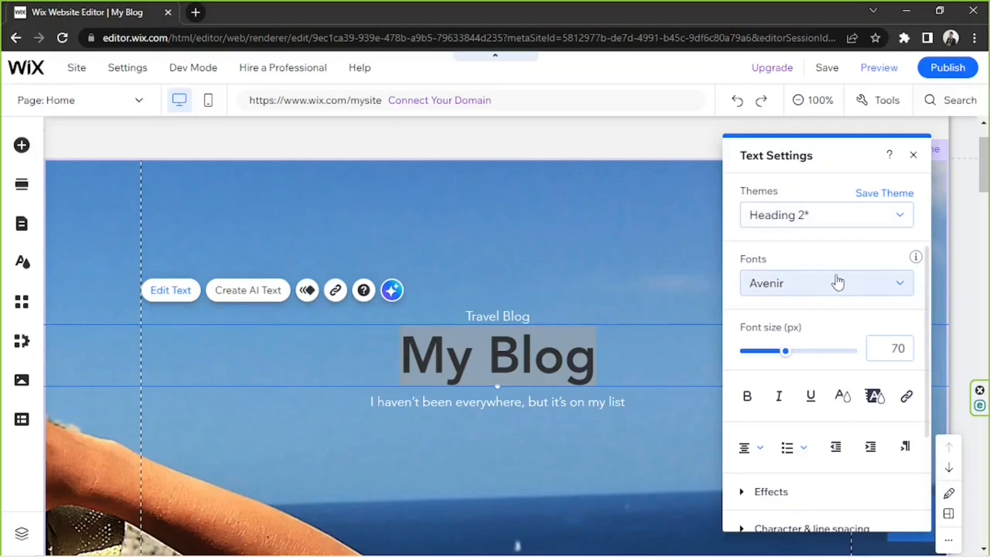
scroll(835, 276, down, 3)
scroll(836, 276, up, 3)
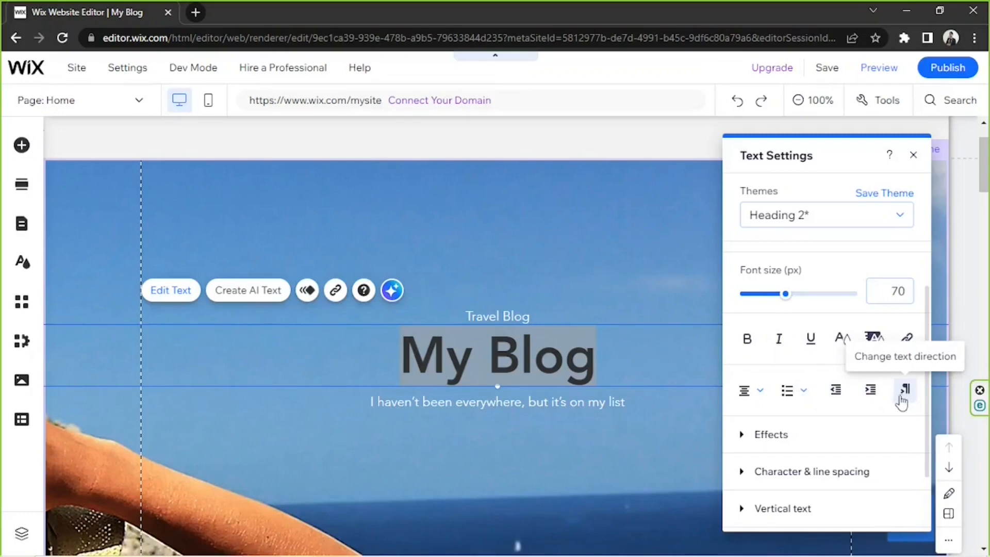
click(822, 434)
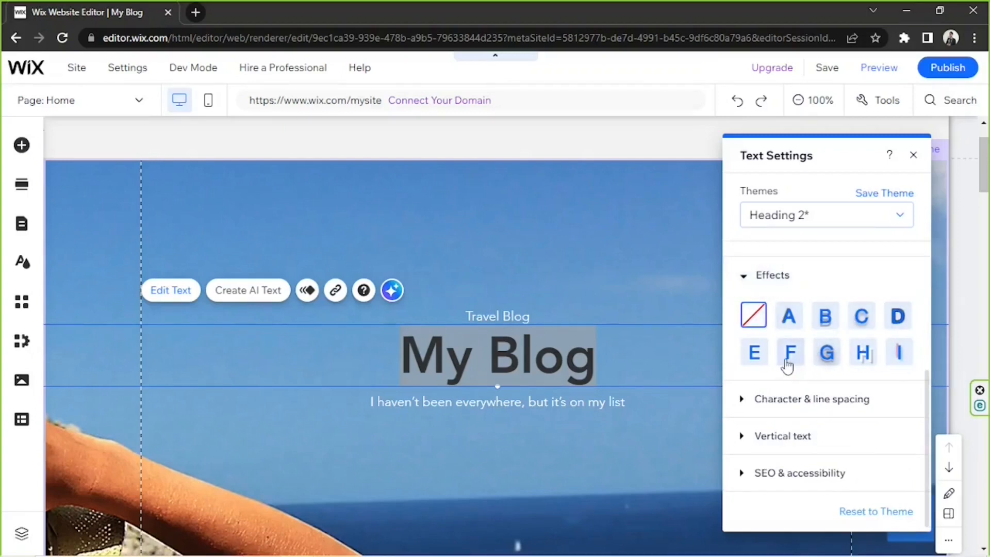
click(782, 396)
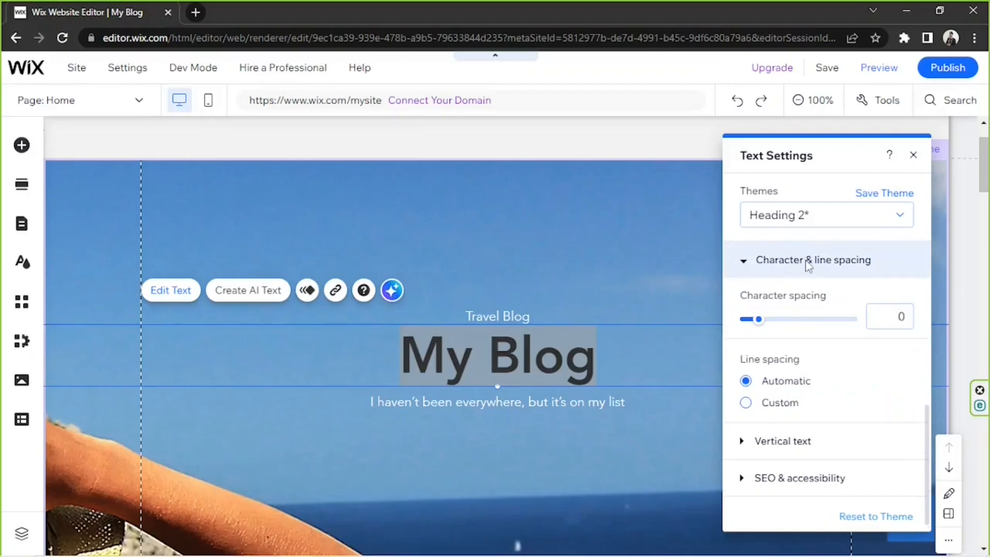
click(783, 443)
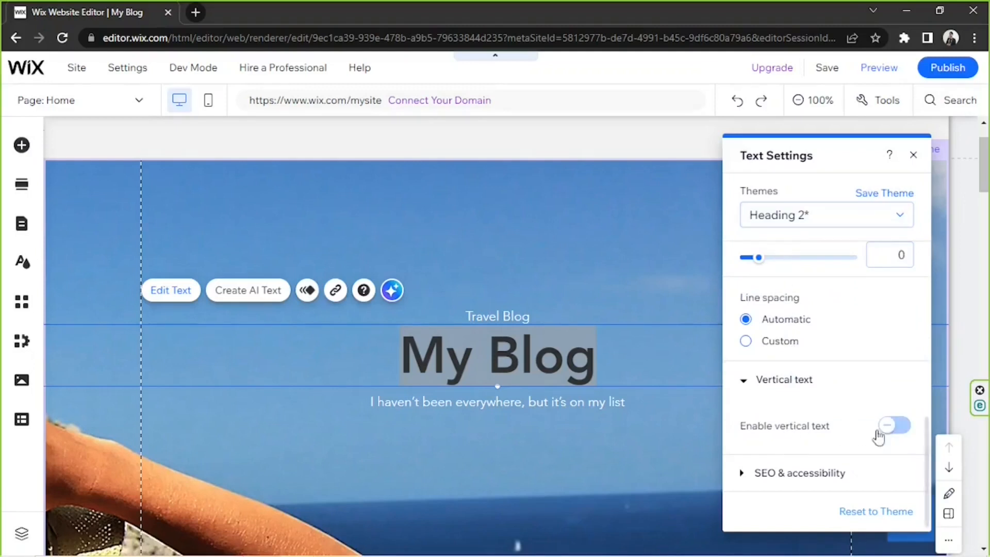
- Examine the heading's SEO and accessibility options, including its HTML tag, and close the text settings
click(799, 390)
click(795, 473)
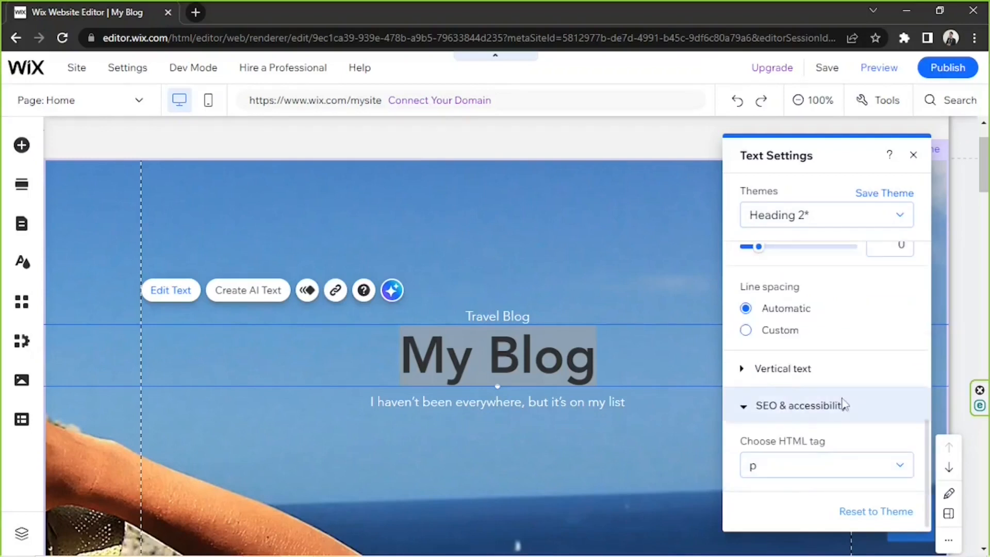
click(844, 406)
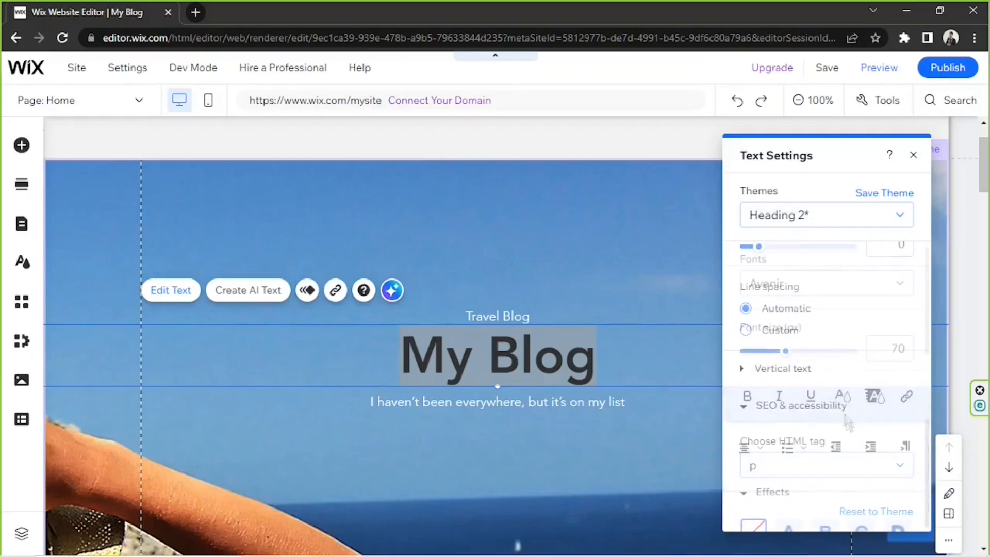
key(Escape)
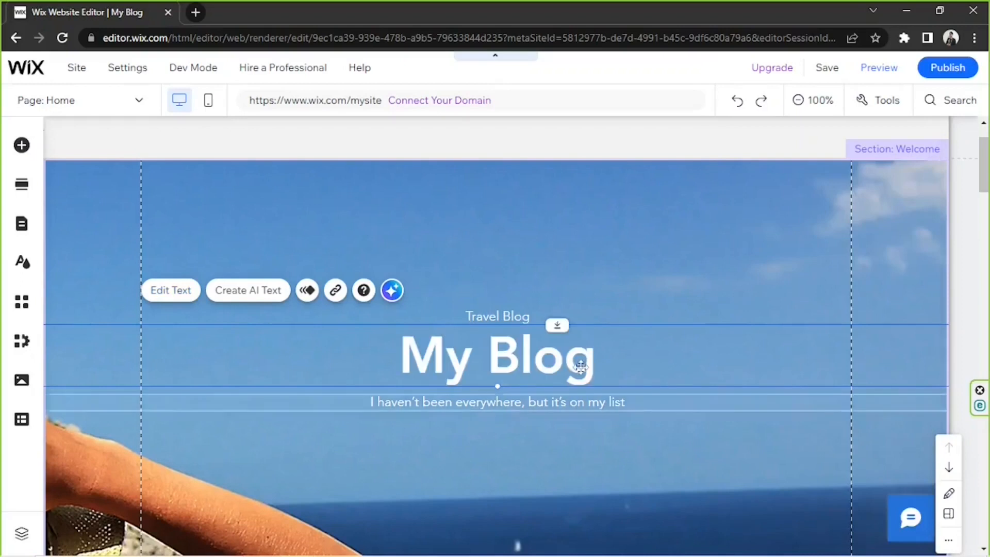
- Delete the small Travel Blog text above the My Blog heading in the Welcome section
click(476, 317)
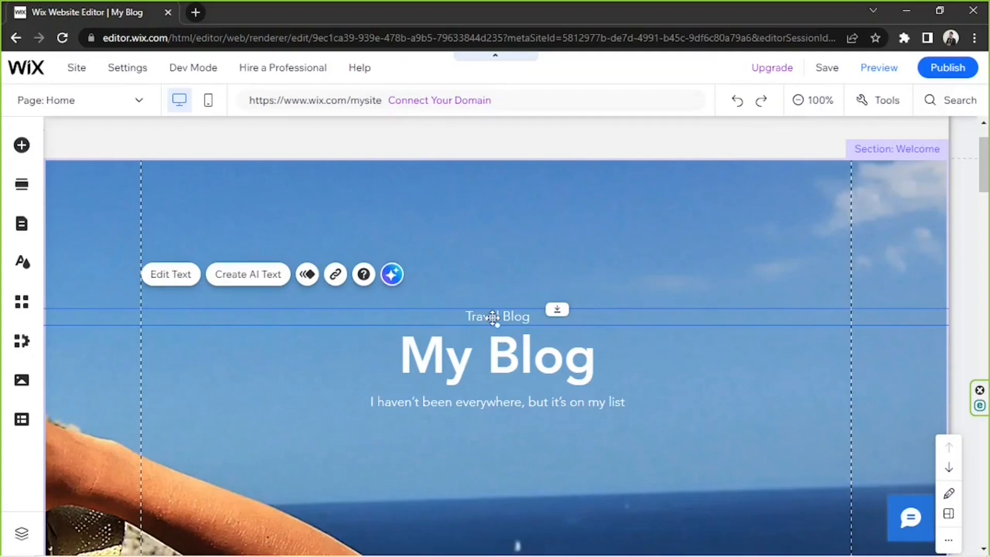
key(Delete)
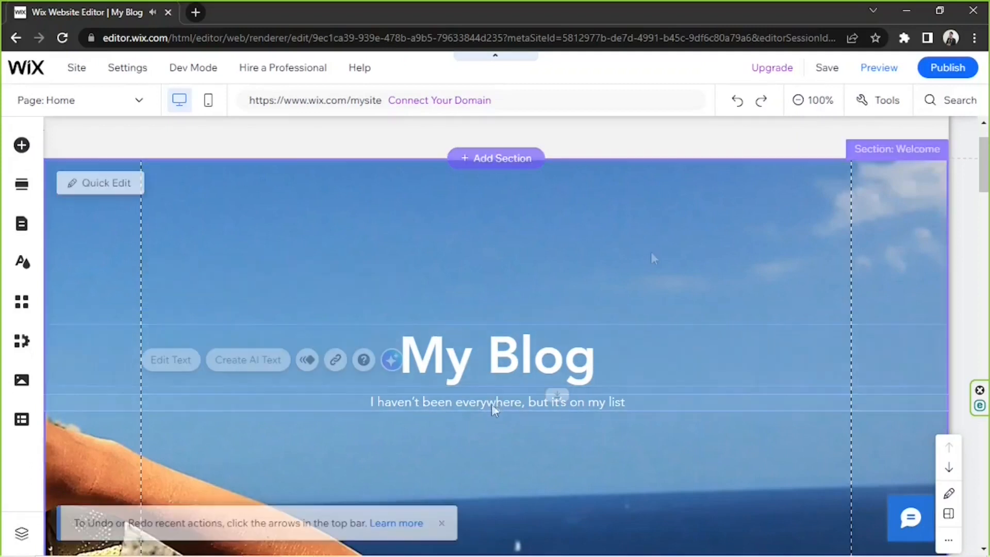
scroll(651, 258, down, 3)
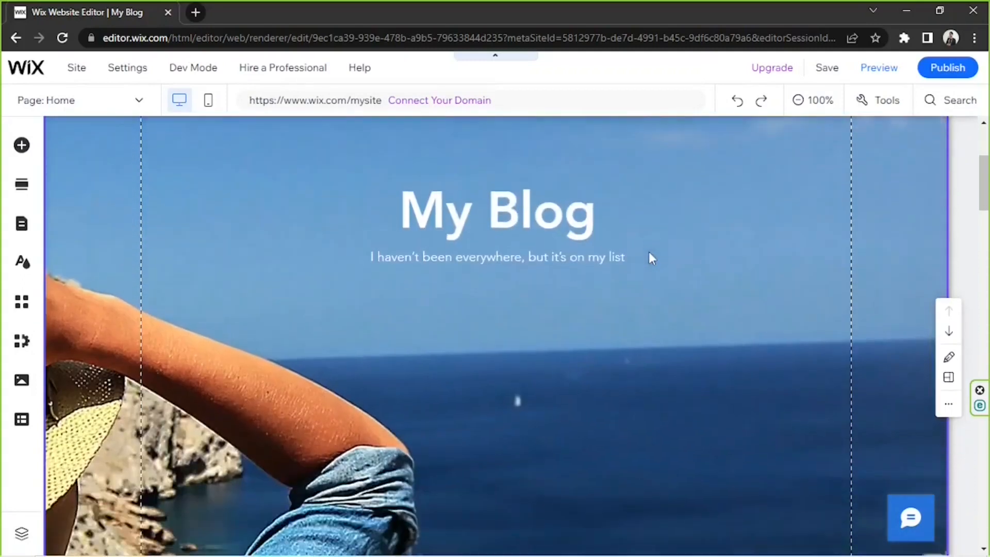
scroll(649, 252, down, 5)
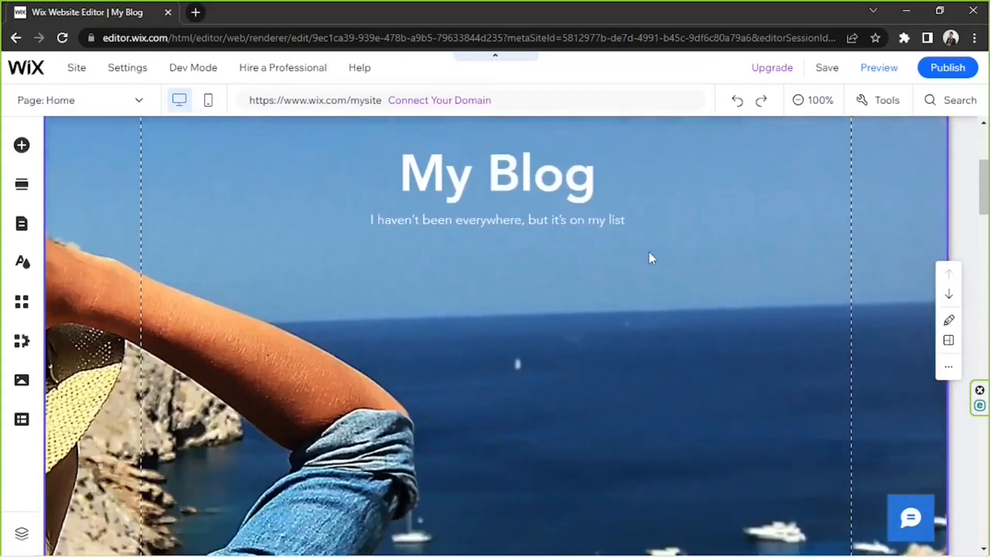
scroll(649, 251, up, 9)
- Change the Welcome section's background to the pexels-dominika-roseclay image from the site files
click(648, 258)
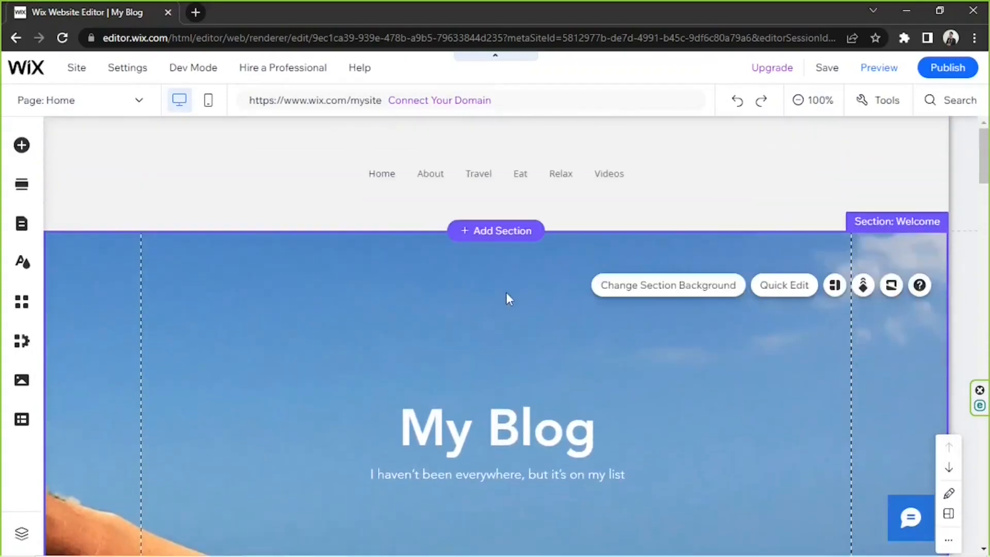
click(506, 293)
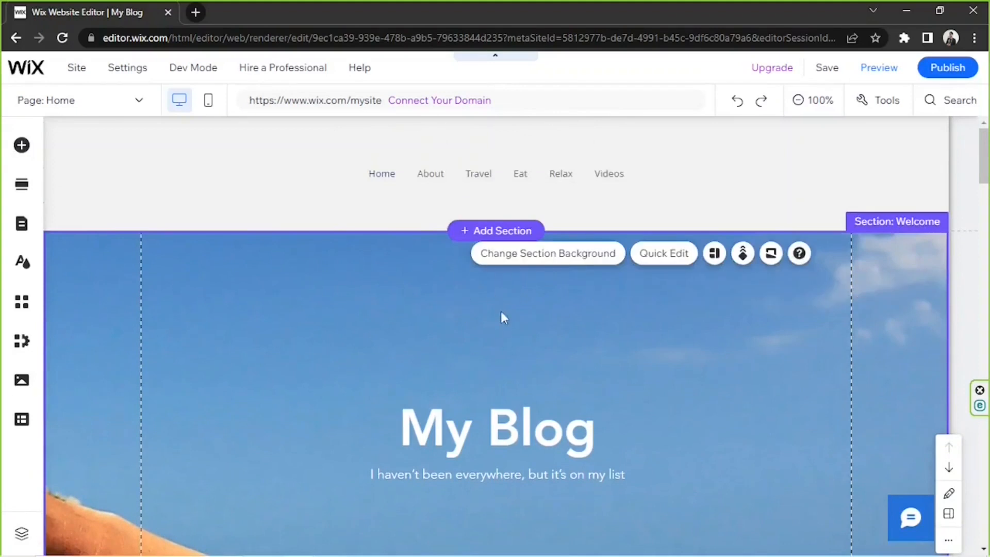
click(561, 264)
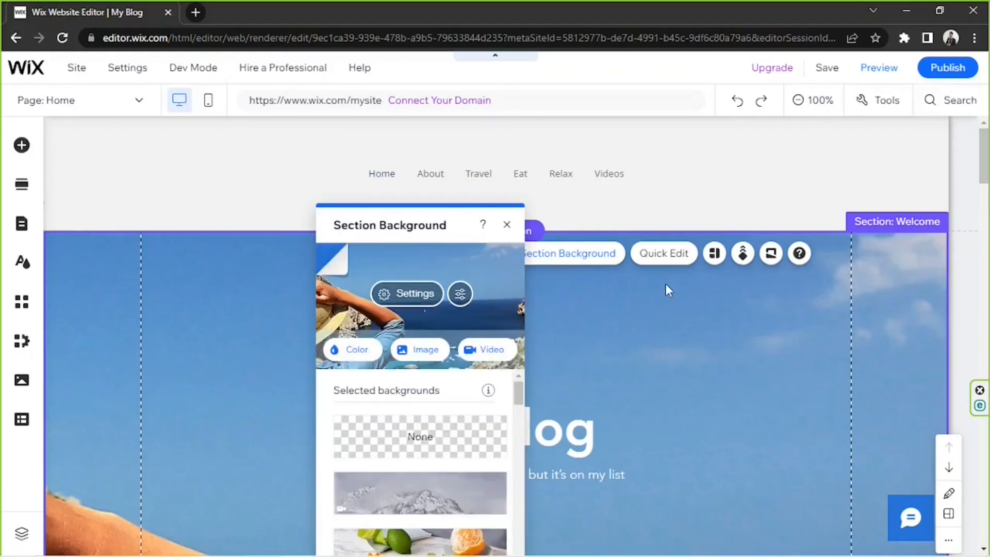
click(427, 356)
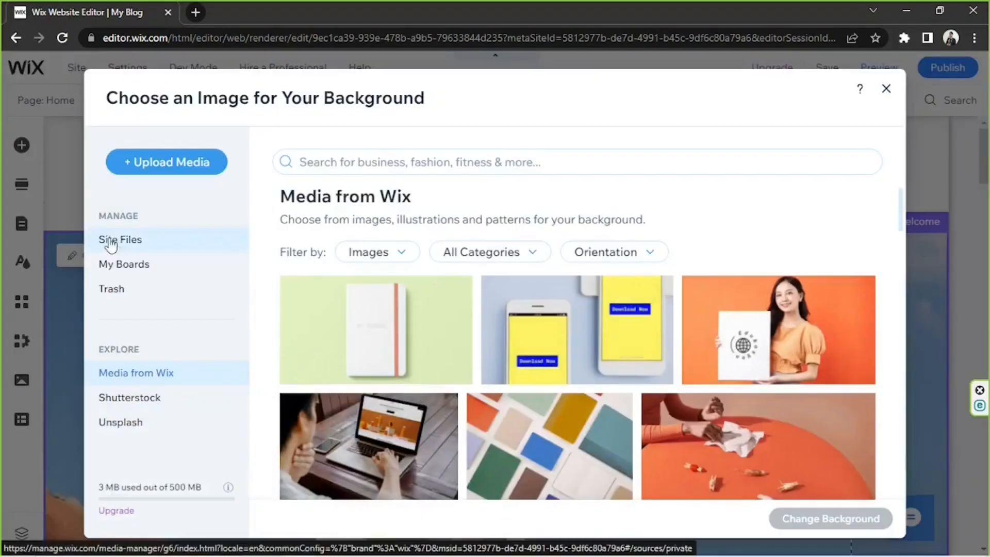
click(120, 242)
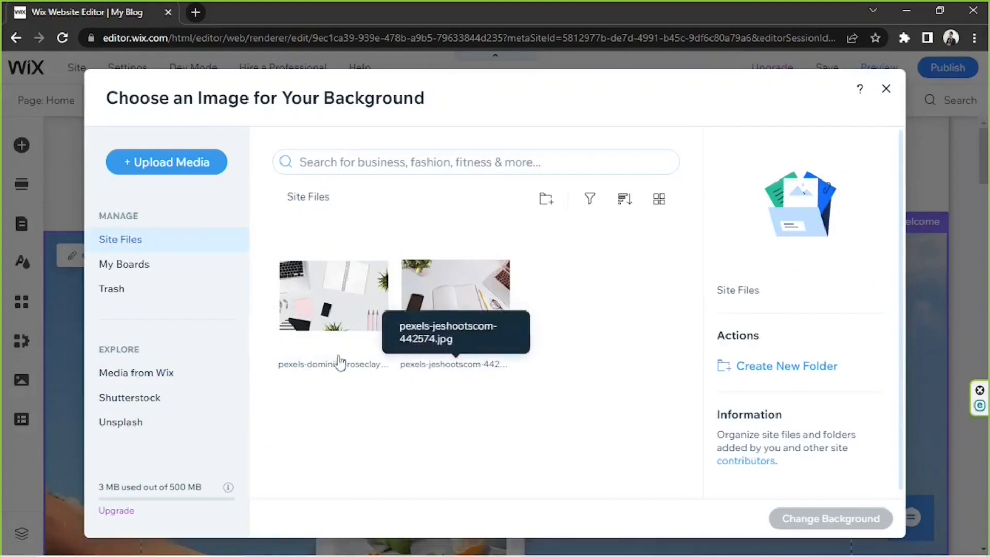
click(322, 300)
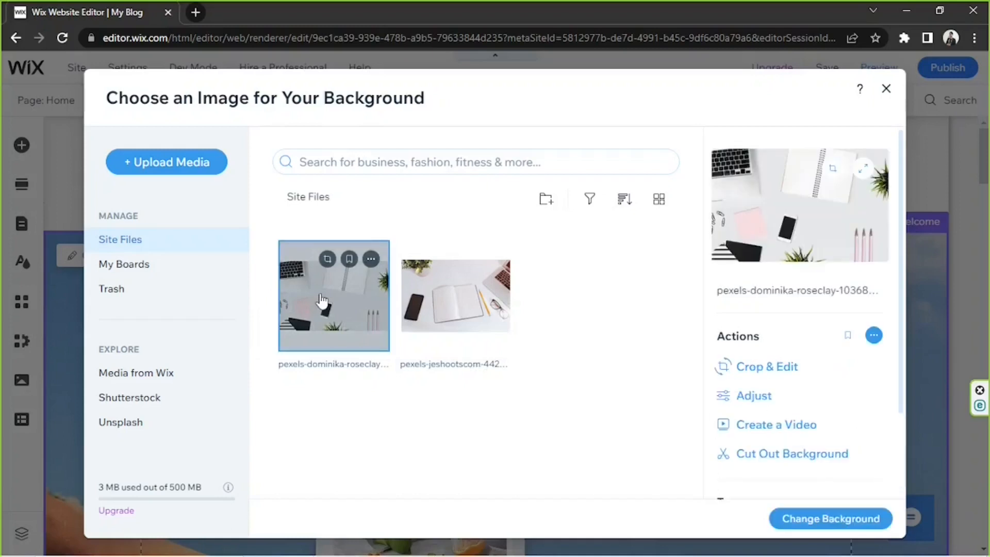
click(823, 521)
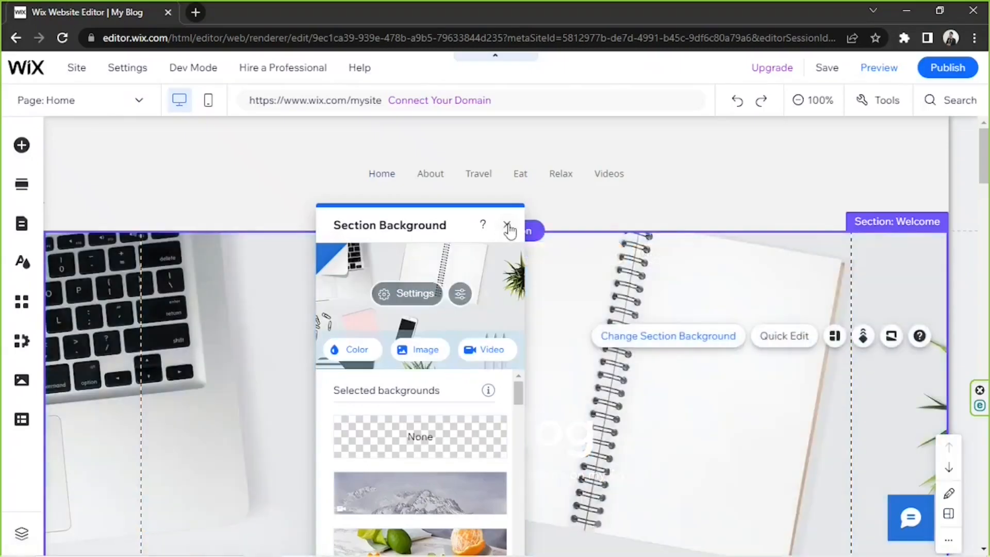
click(507, 224)
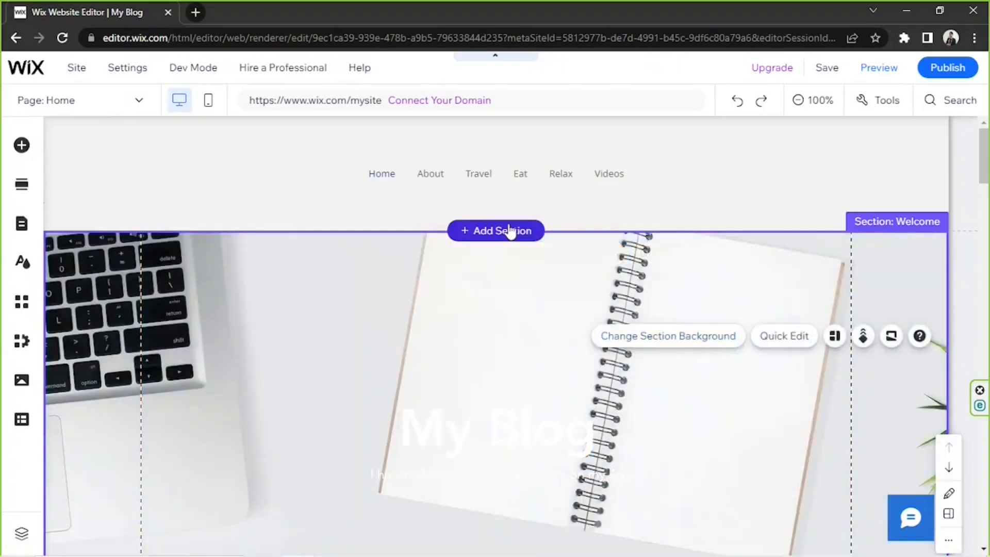
- Set the My Blog heading's text color to black (#000000)
click(492, 429)
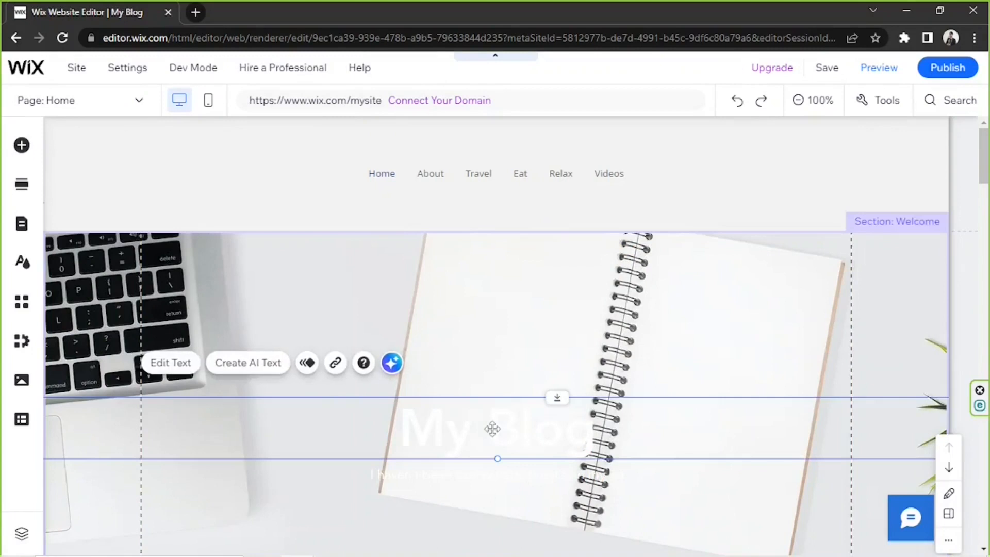
scroll(493, 429, down, 2)
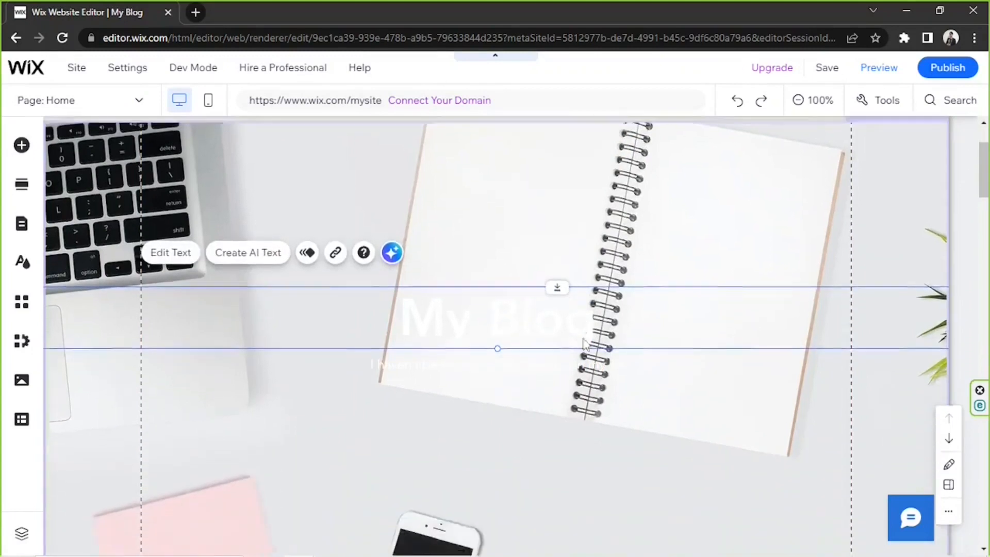
scroll(583, 342, down, 2)
scroll(584, 342, up, 1)
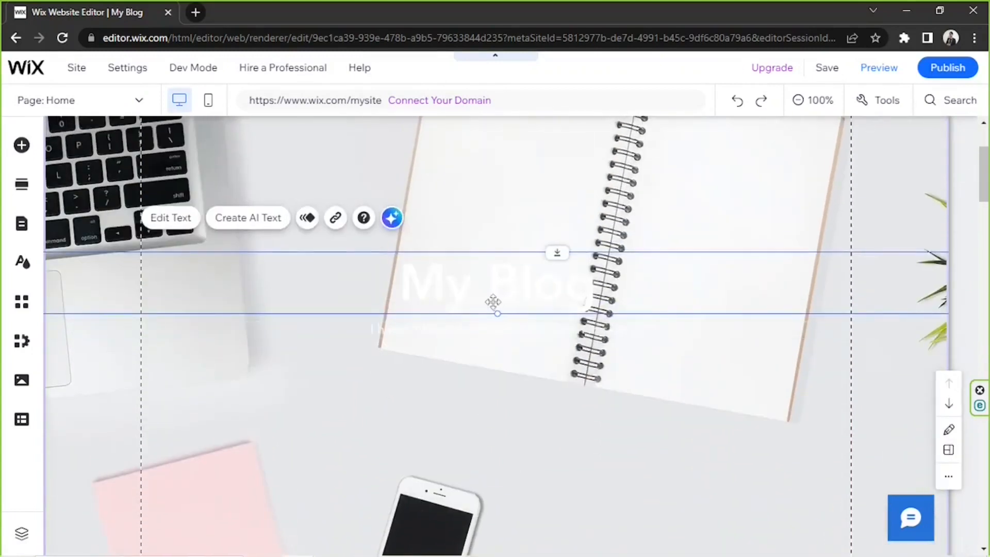
scroll(490, 298, up, 1)
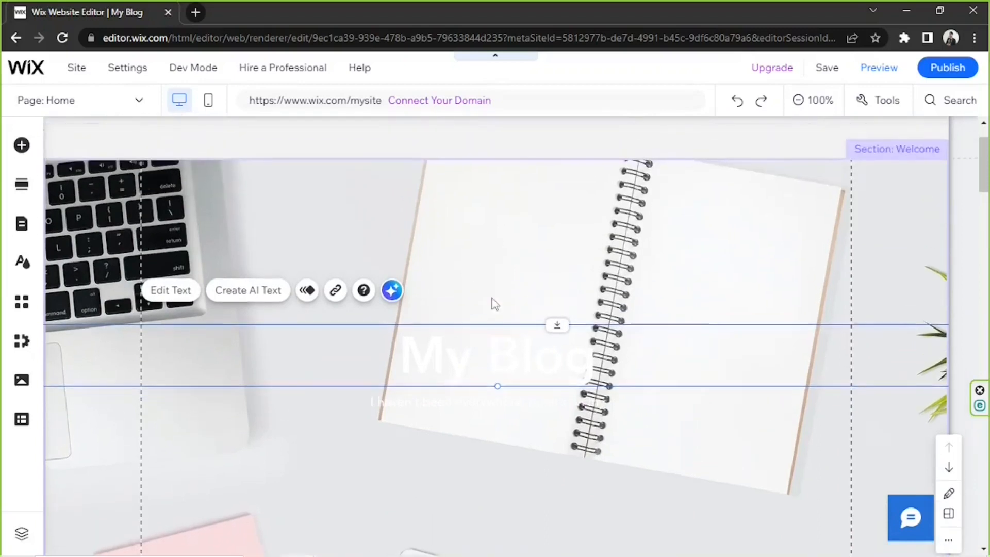
double_click(467, 342)
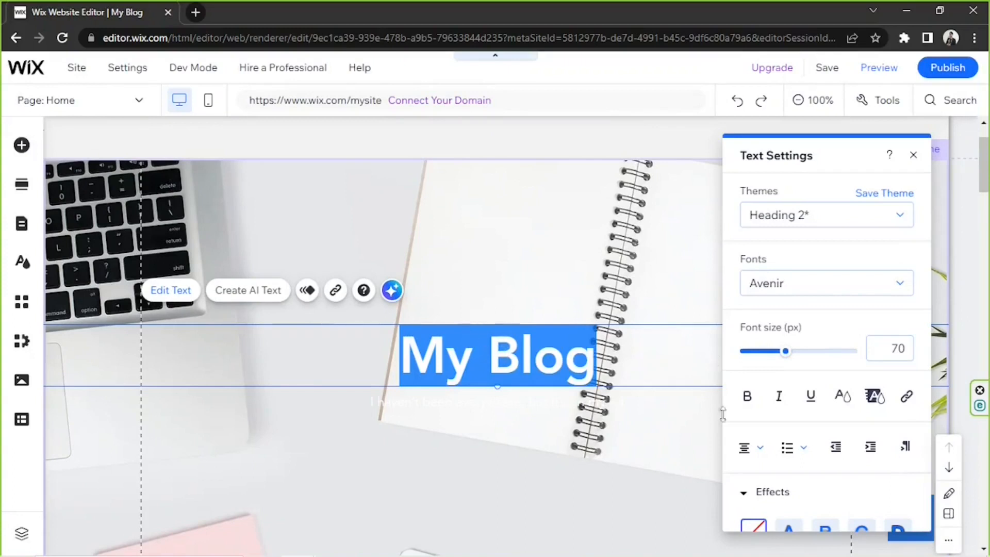
click(842, 401)
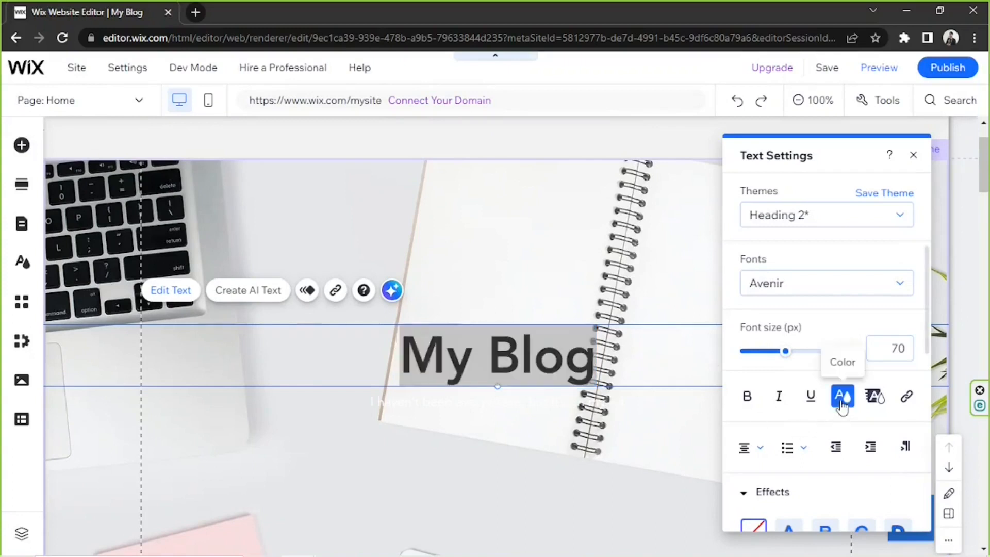
click(857, 269)
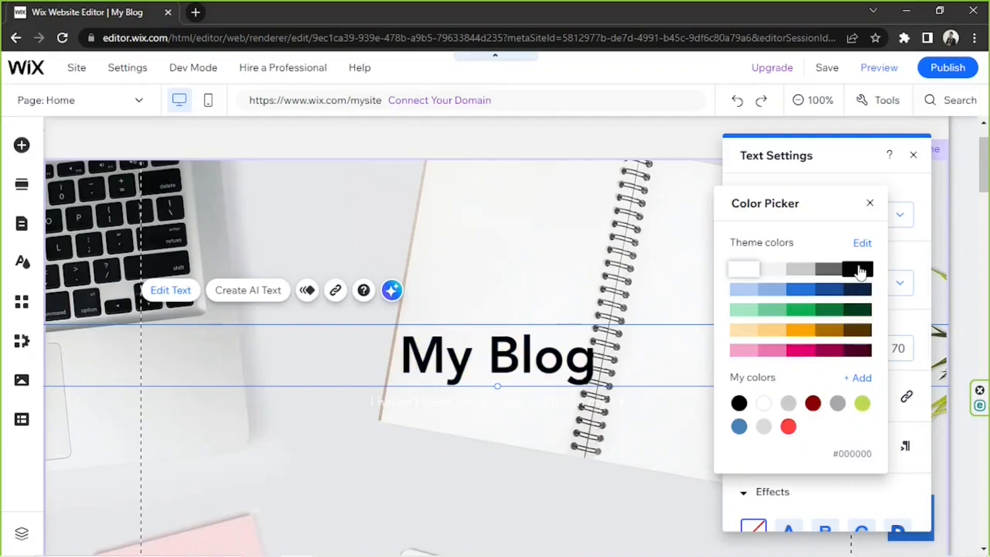
- Set the color of the tagline below the My Blog heading to black (#000000)
double_click(409, 405)
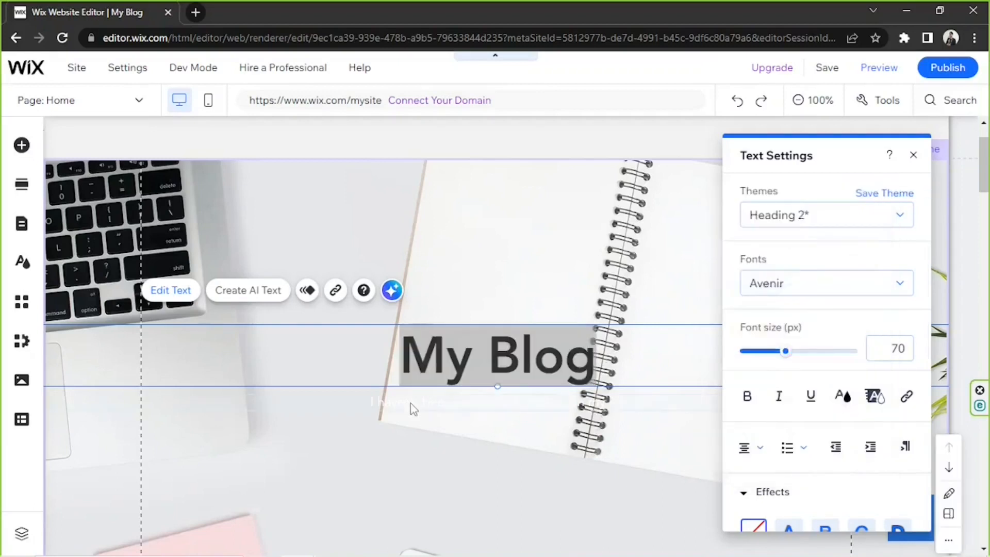
click(842, 401)
click(857, 268)
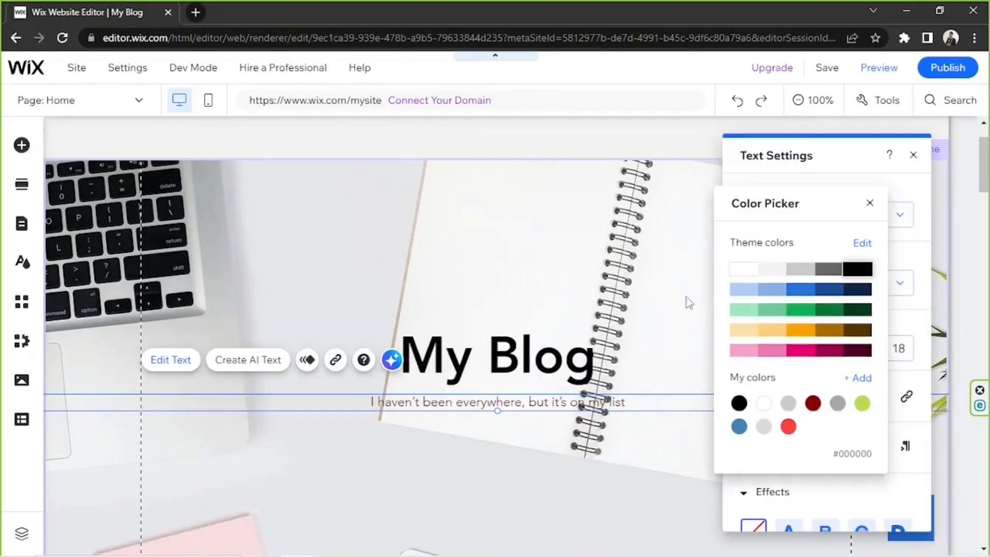
click(671, 306)
- Move the tagline and the My Blog heading lower in the Welcome section
scroll(666, 310, down, 1)
click(618, 334)
click(585, 361)
drag(613, 323, 621, 413)
drag(574, 283, 573, 354)
scroll(662, 263, down, 5)
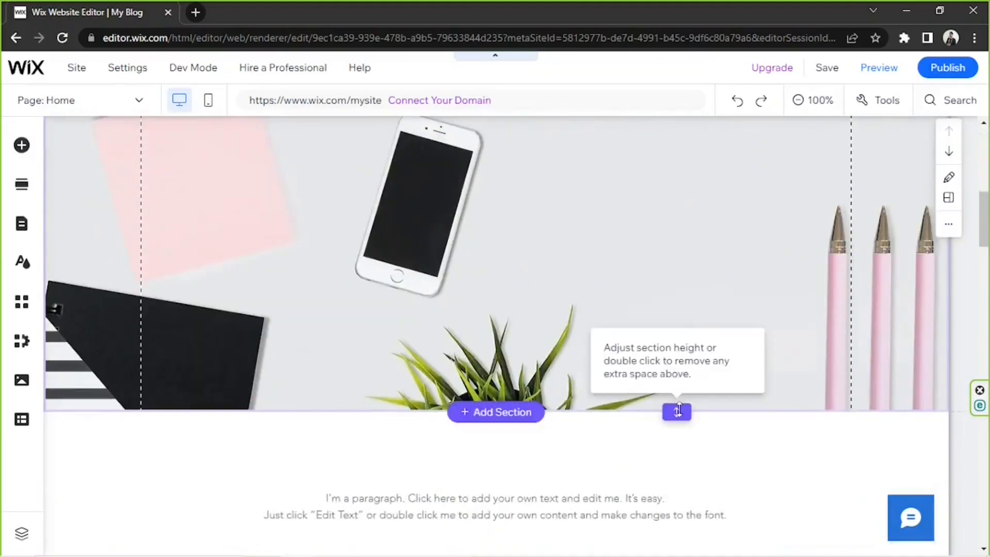
scroll(720, 382, up, 7)
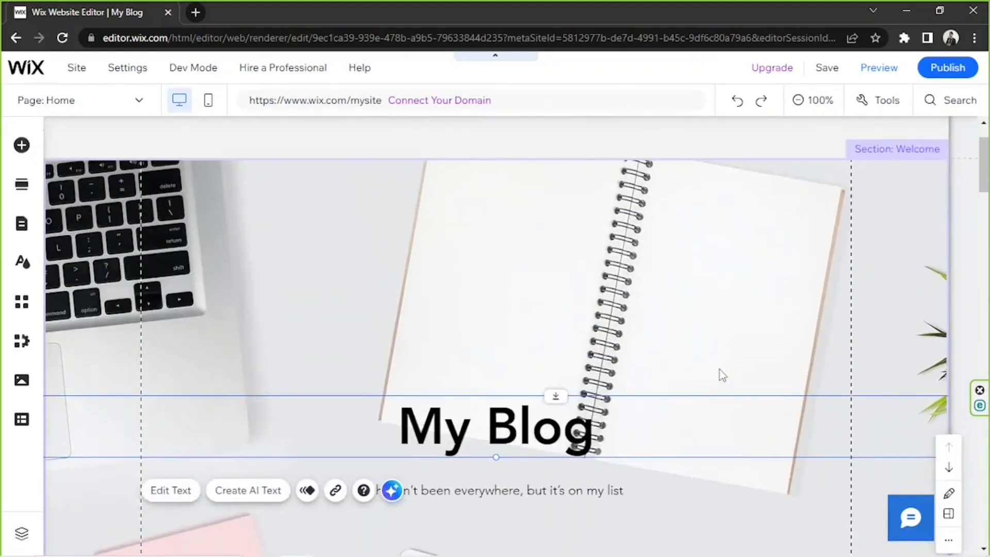
- Reduce the Welcome section's height and move the heading and tagline up, with the tagline close beneath the heading
scroll(722, 378, down, 6)
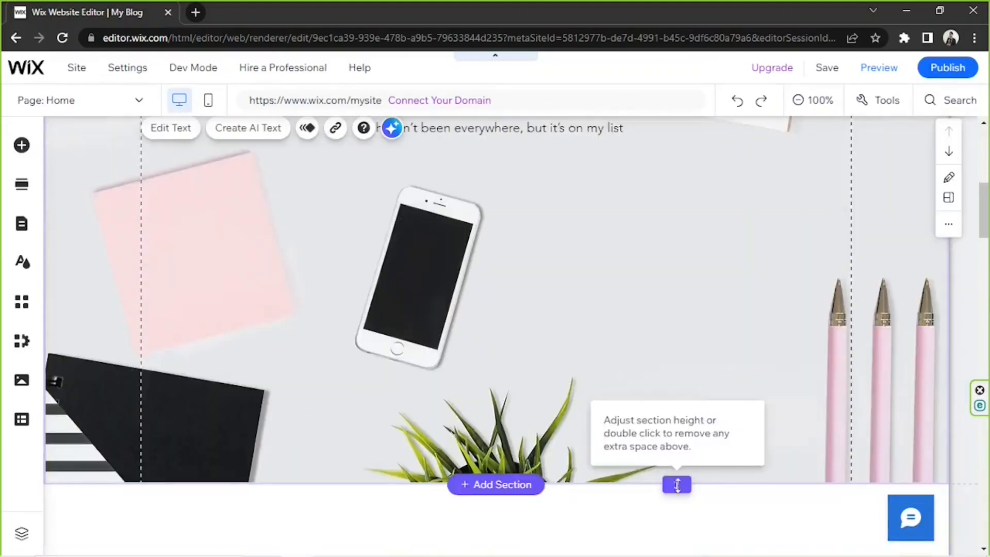
drag(677, 482, 676, 332)
scroll(685, 402, up, 8)
drag(557, 489, 556, 363)
drag(549, 293, 550, 280)
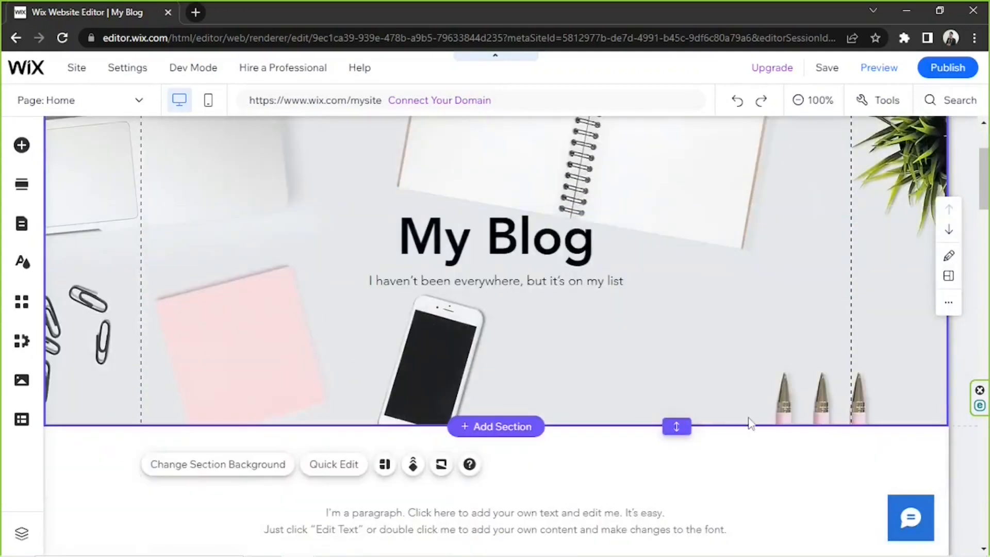
- Look over the Categories section, its paragraph's text settings and the rest of the homepage
scroll(751, 423, down, 3)
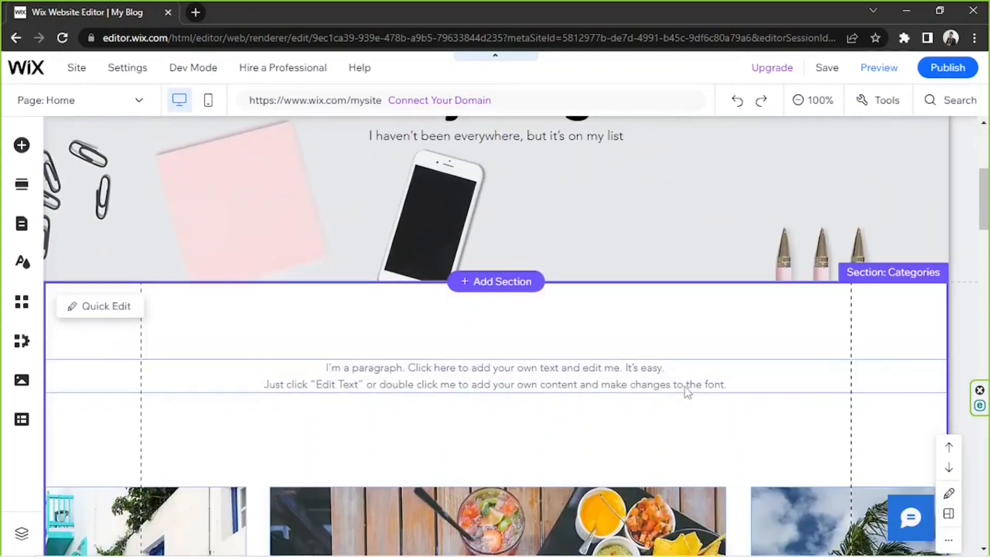
double_click(663, 387)
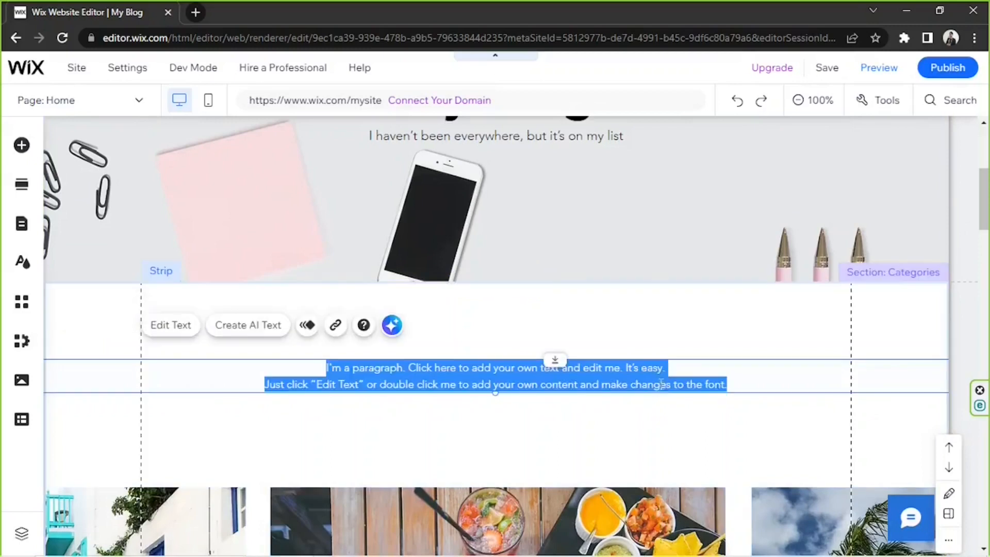
scroll(718, 330, down, 4)
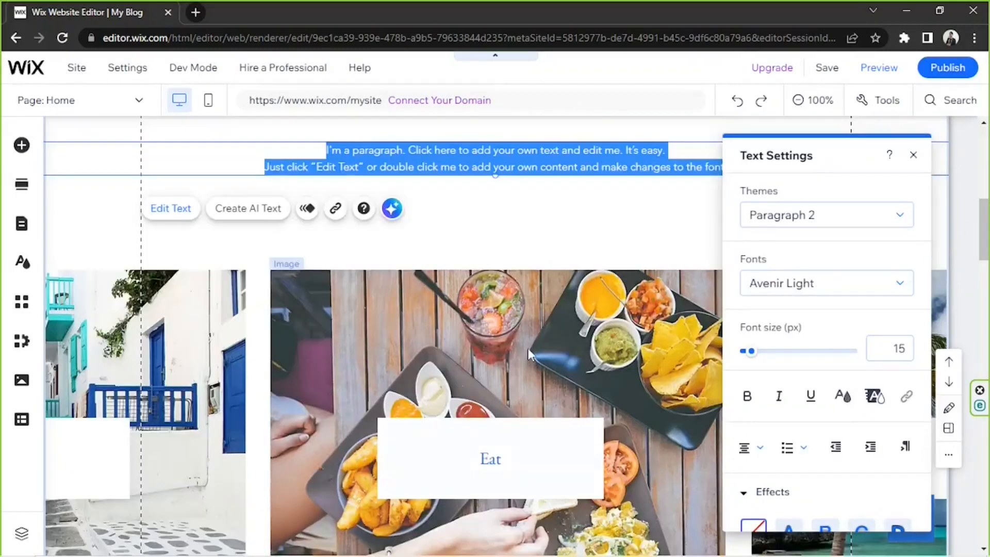
click(528, 348)
scroll(528, 348, down, 10)
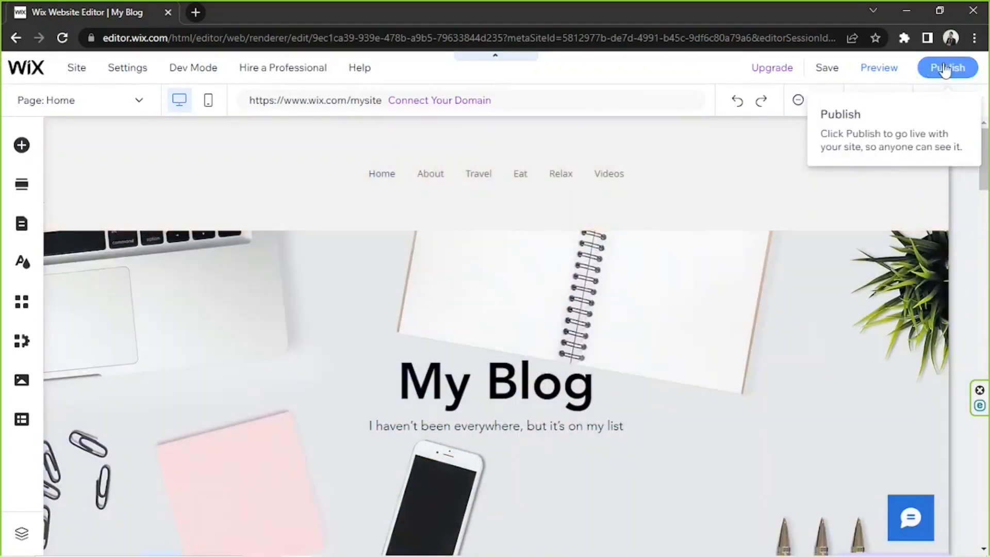
- Start publishing the site to bring up the domain choice
click(946, 70)
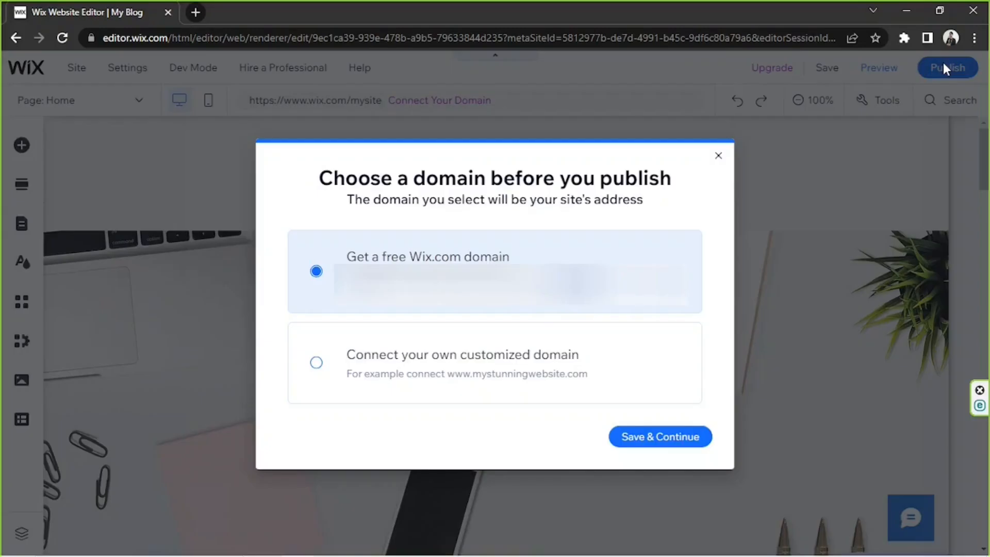